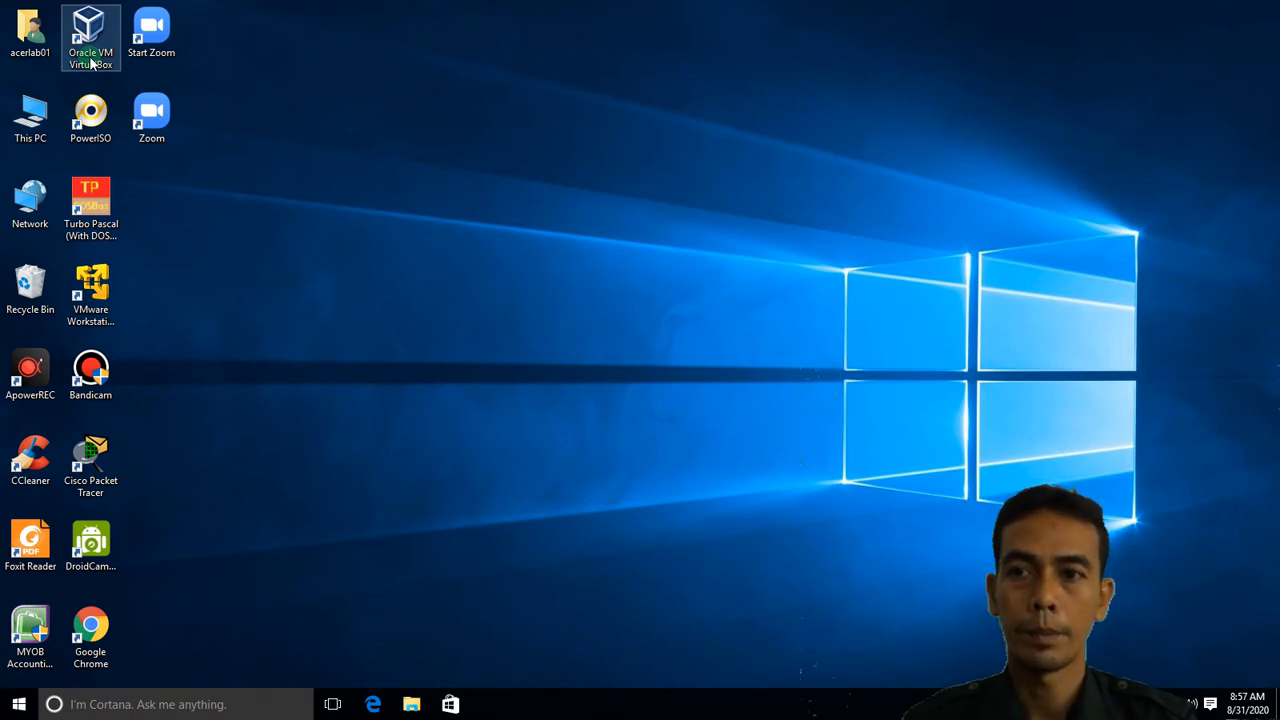
- Launch Oracle VM VirtualBox, dismiss the update notice, and begin a new virtual machine named debian555
double_click(90, 60)
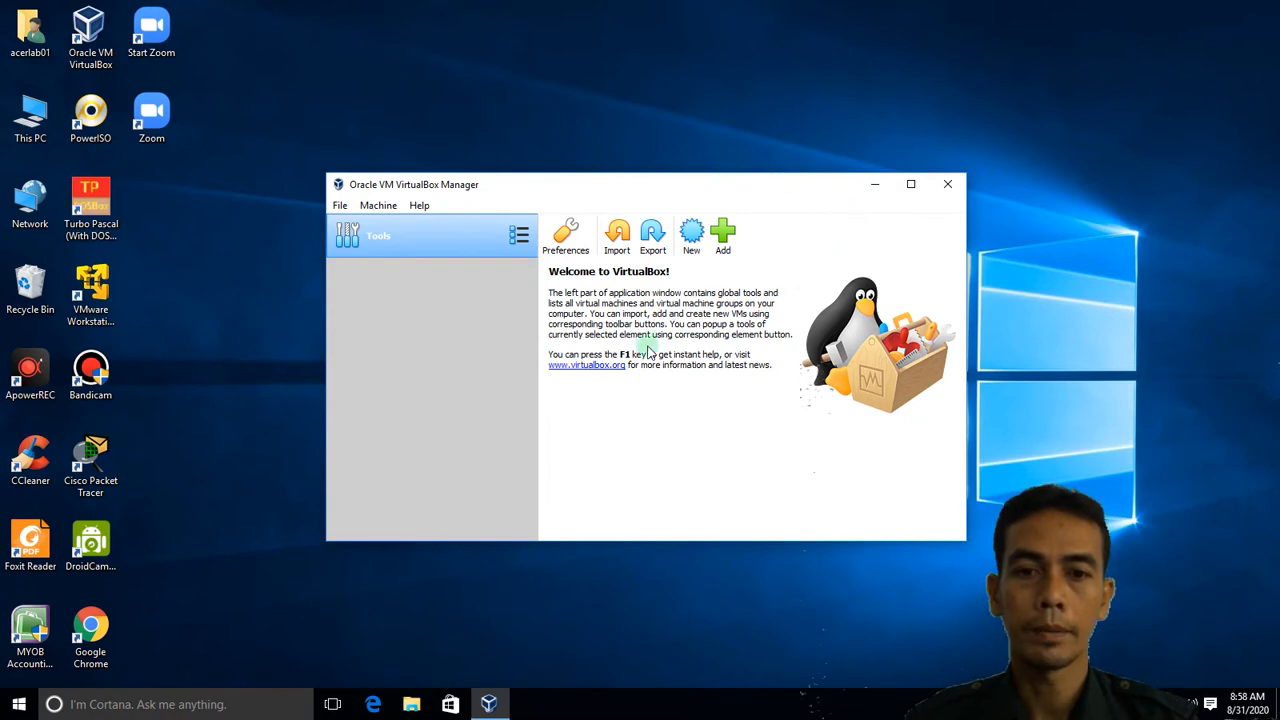
click(691, 235)
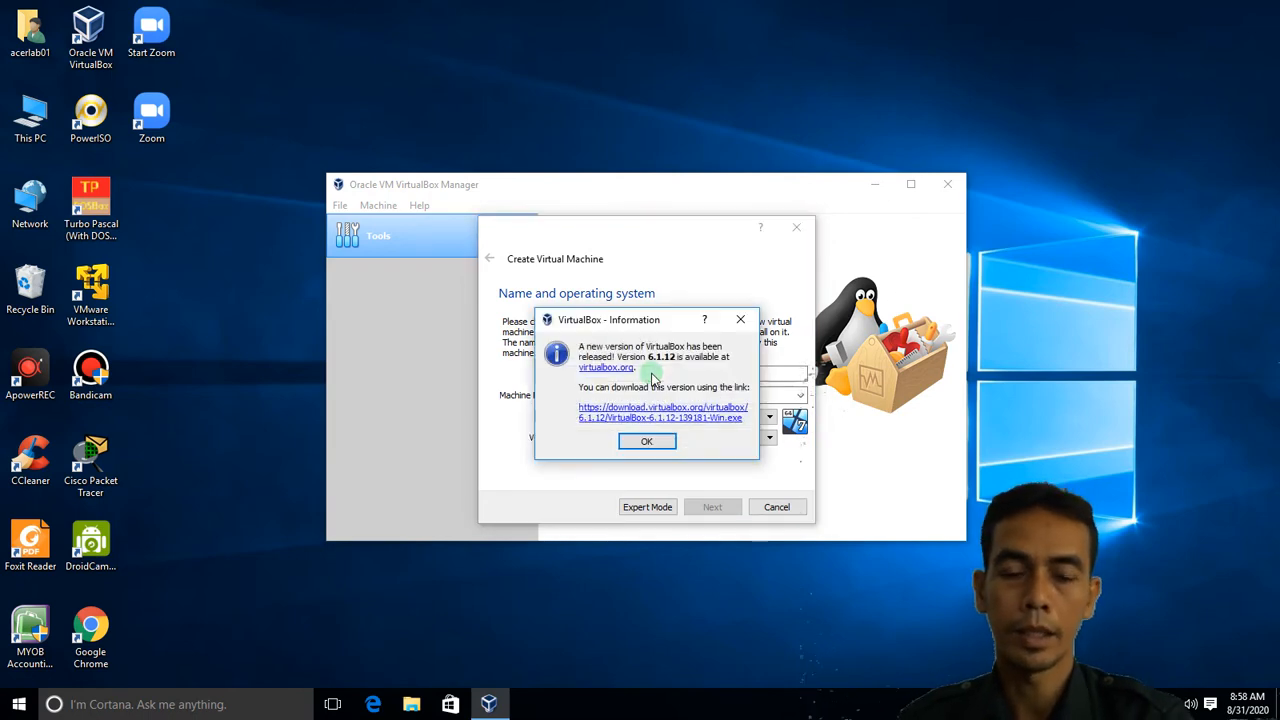
click(740, 319)
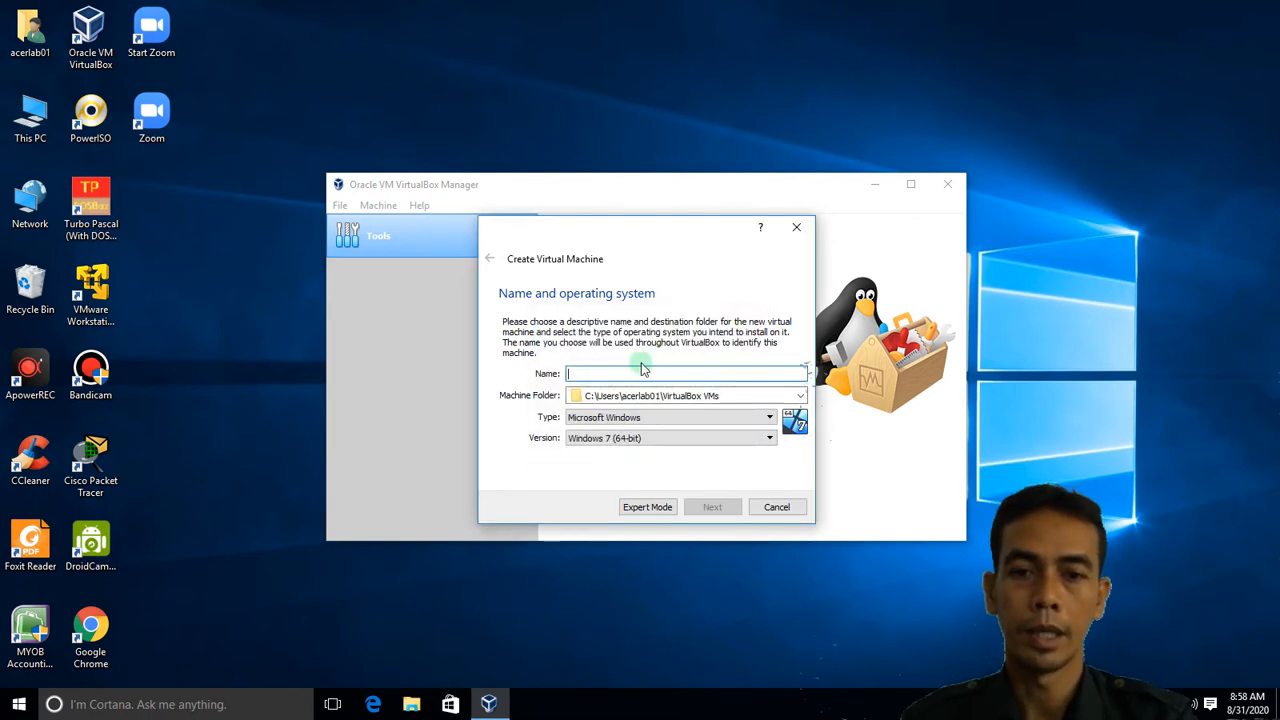
text(d)
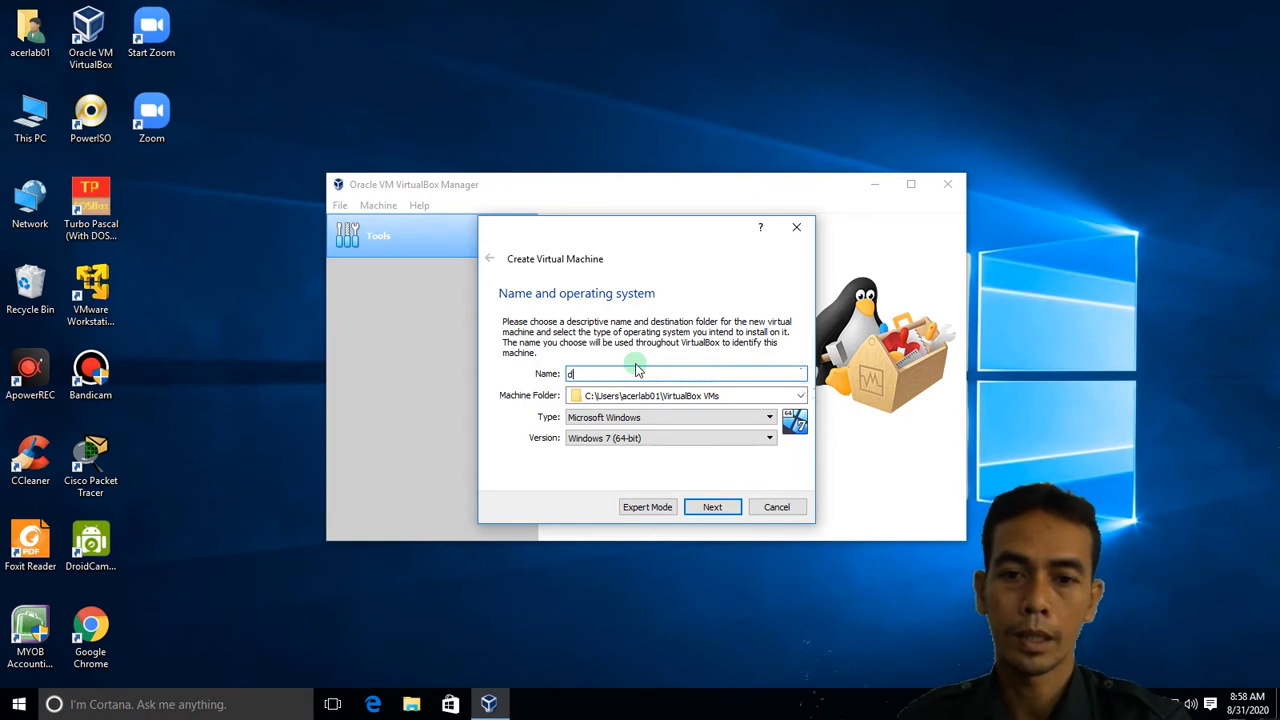
text(ebian555)
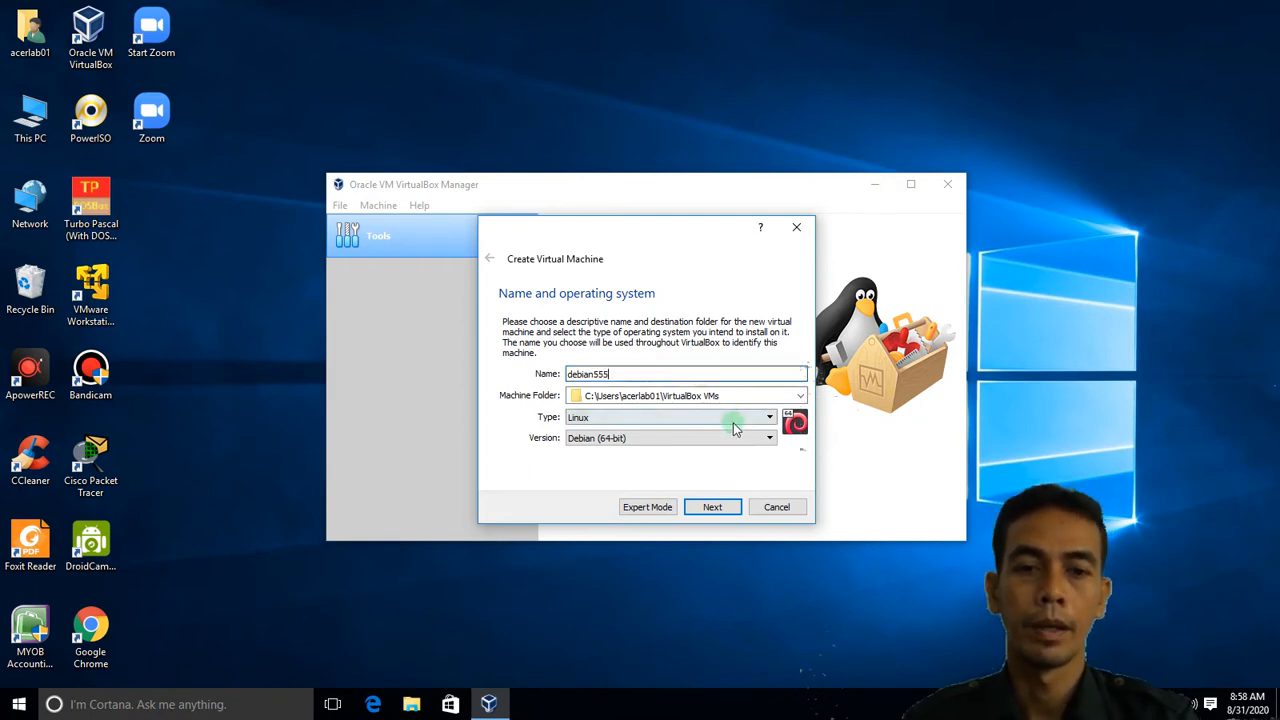
- Check the operating system type and version choices, keep Linux and Debian (64-bit), and continue to the memory size
click(770, 418)
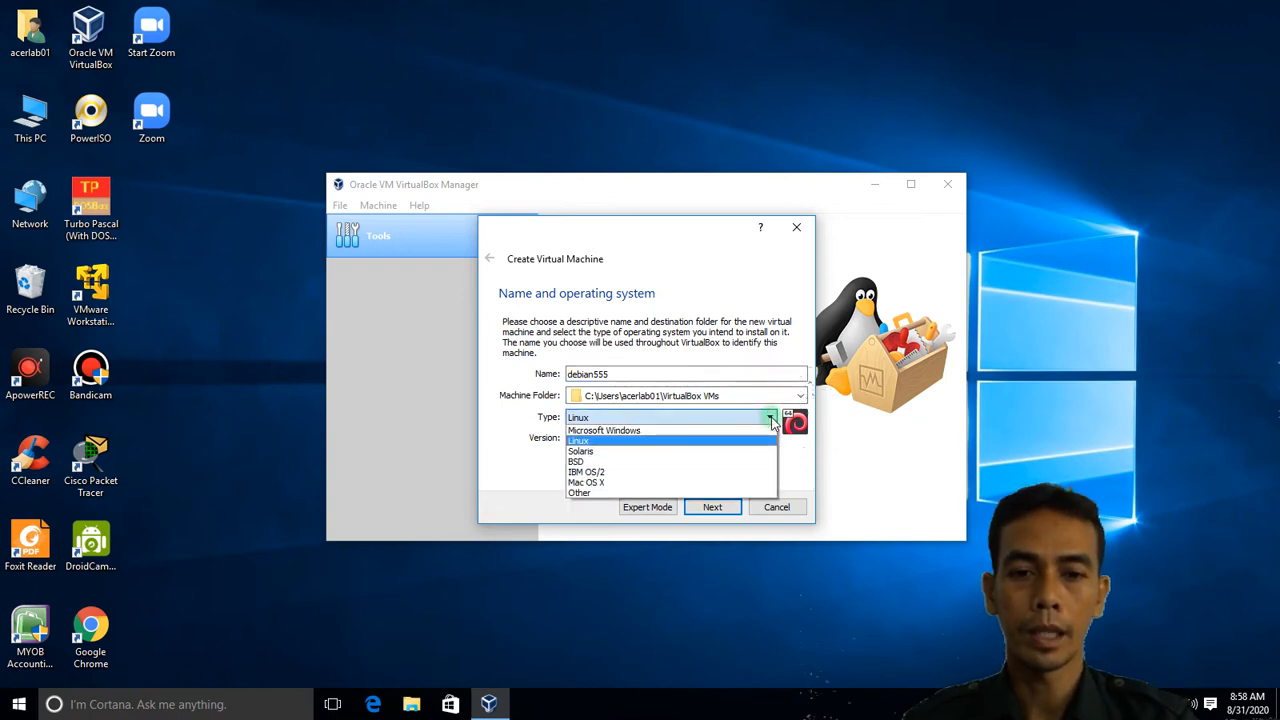
click(771, 420)
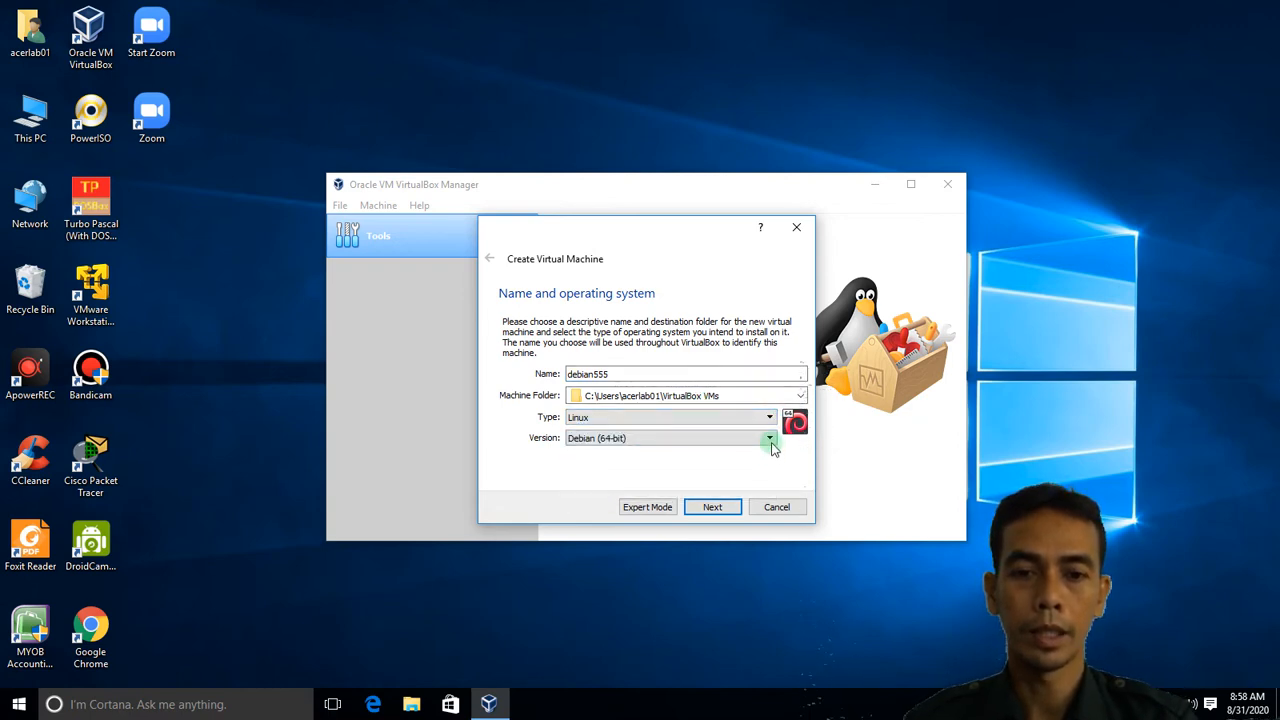
click(771, 440)
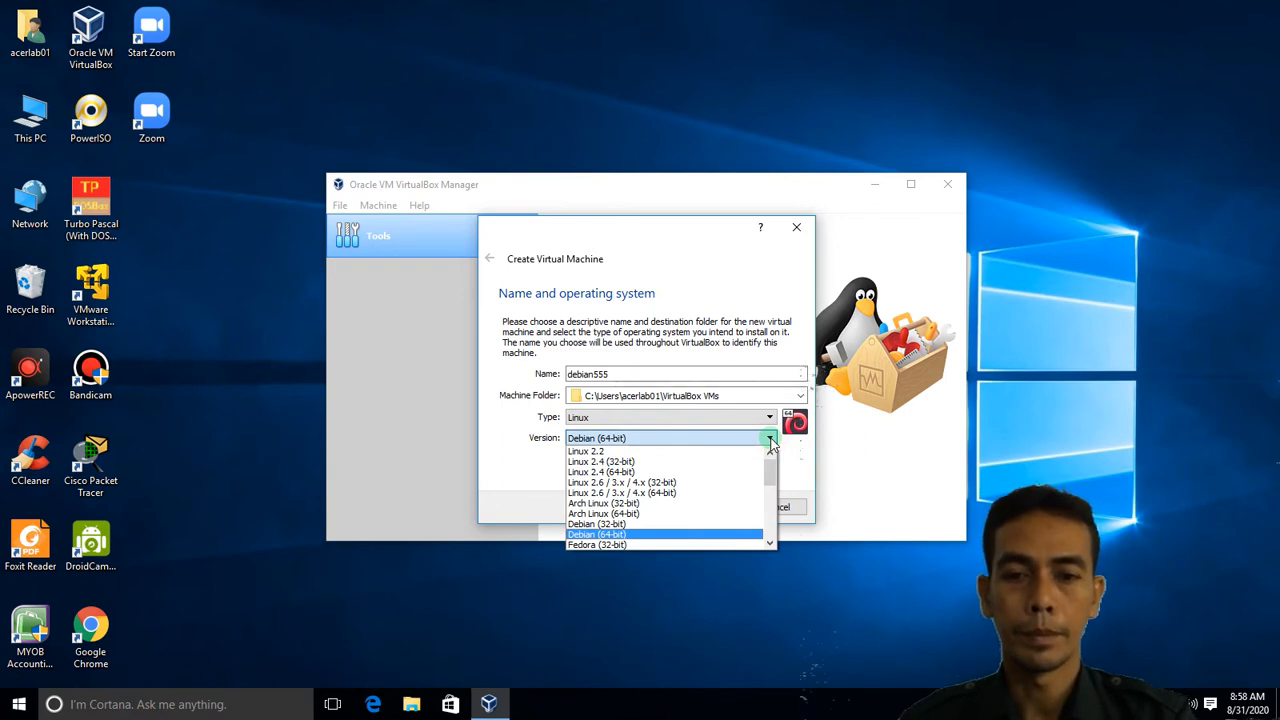
click(771, 441)
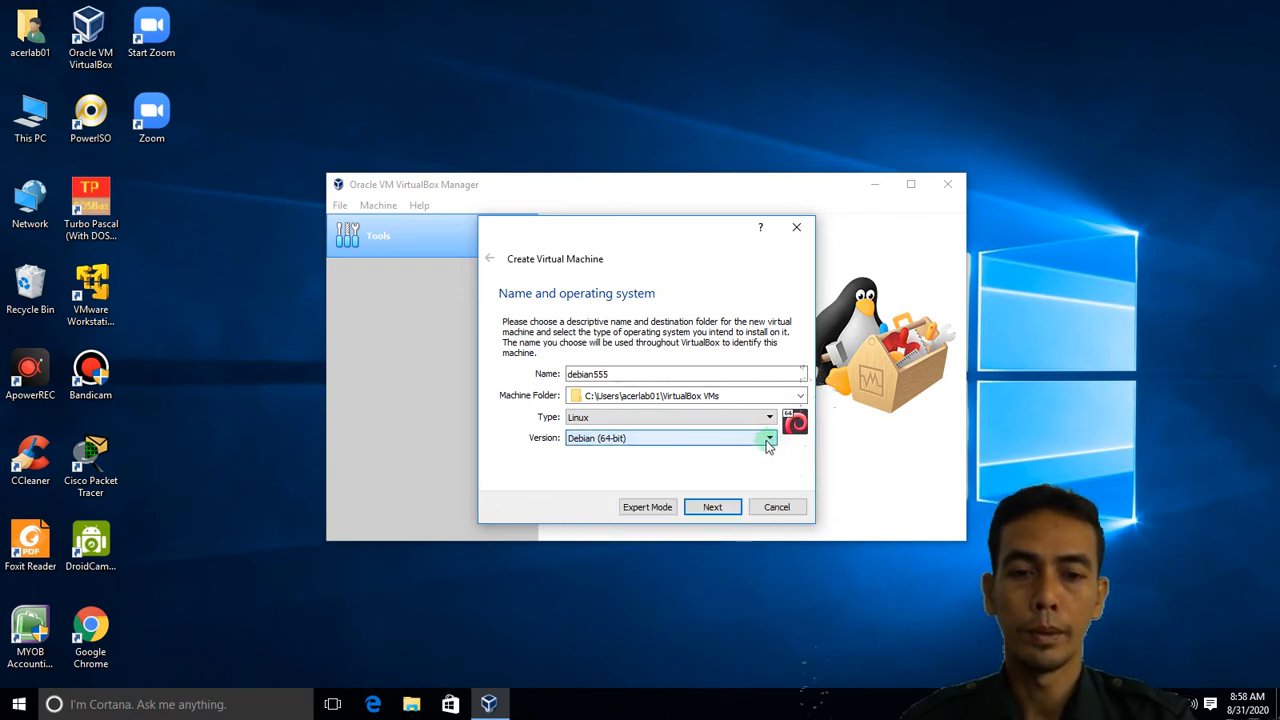
click(578, 419)
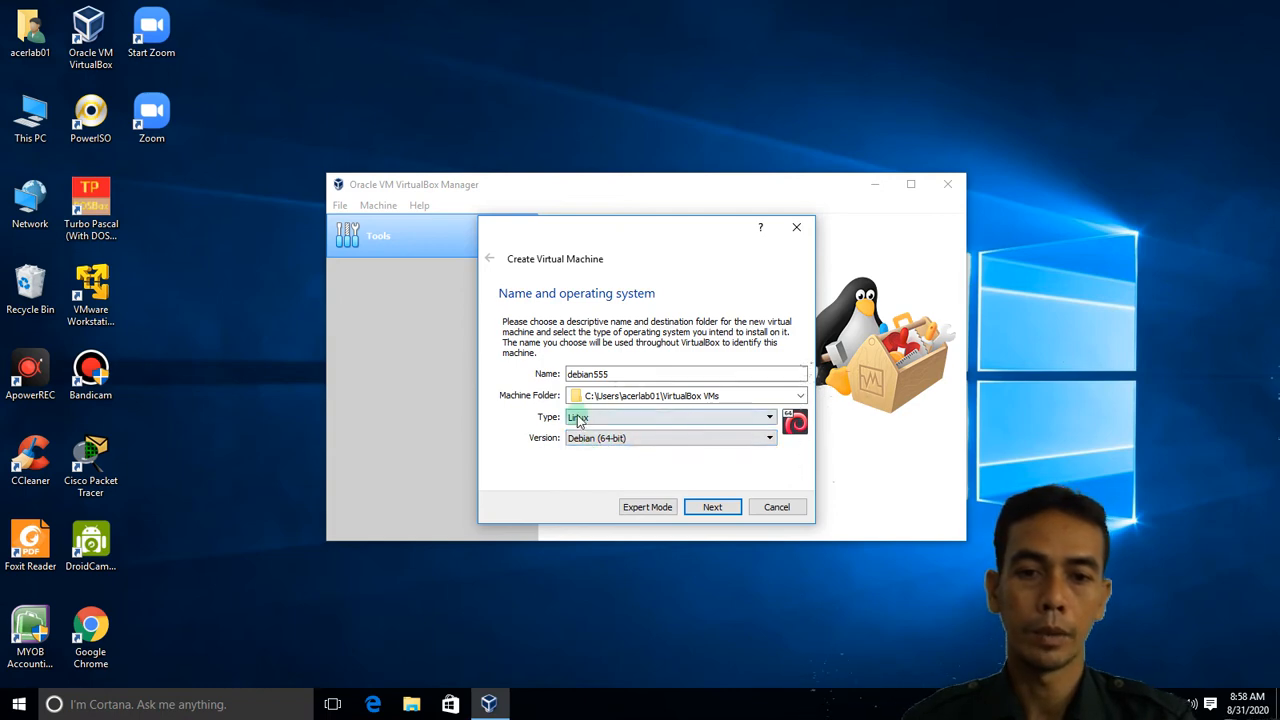
click(712, 508)
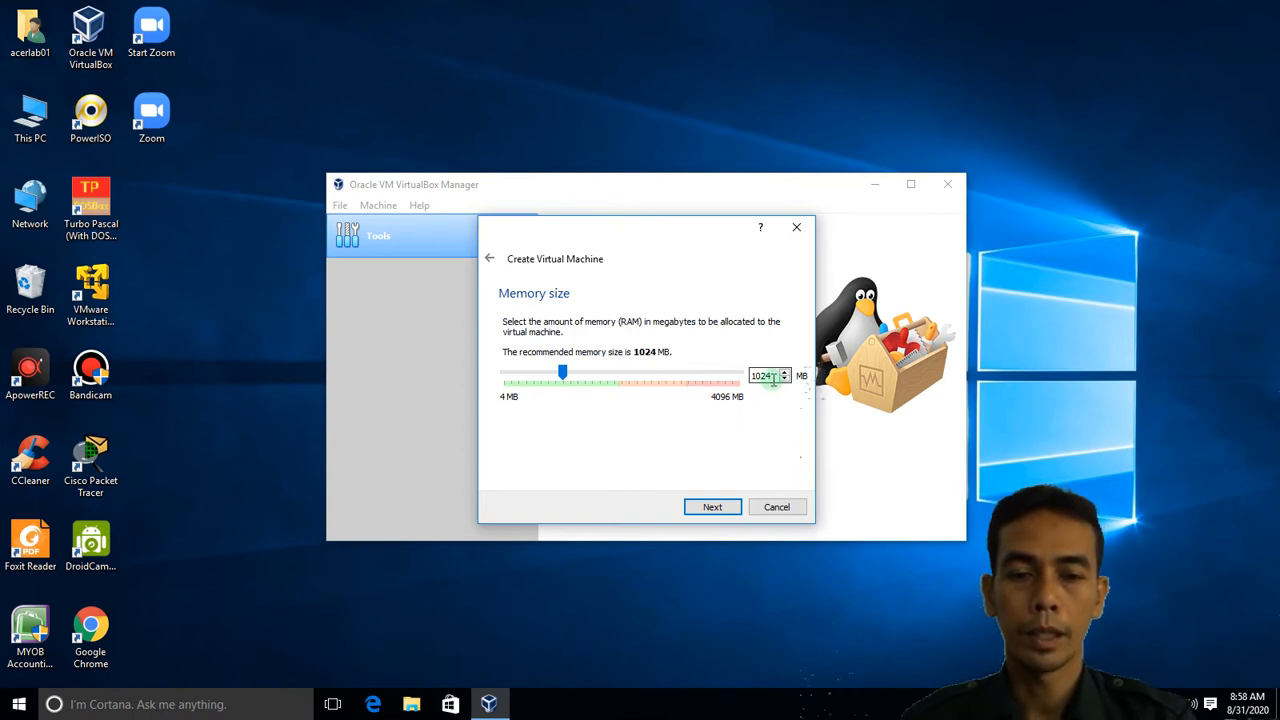
- Set the virtual machine's memory size to 512 MB and continue to the hard disk setup
drag(772, 376, 735, 375)
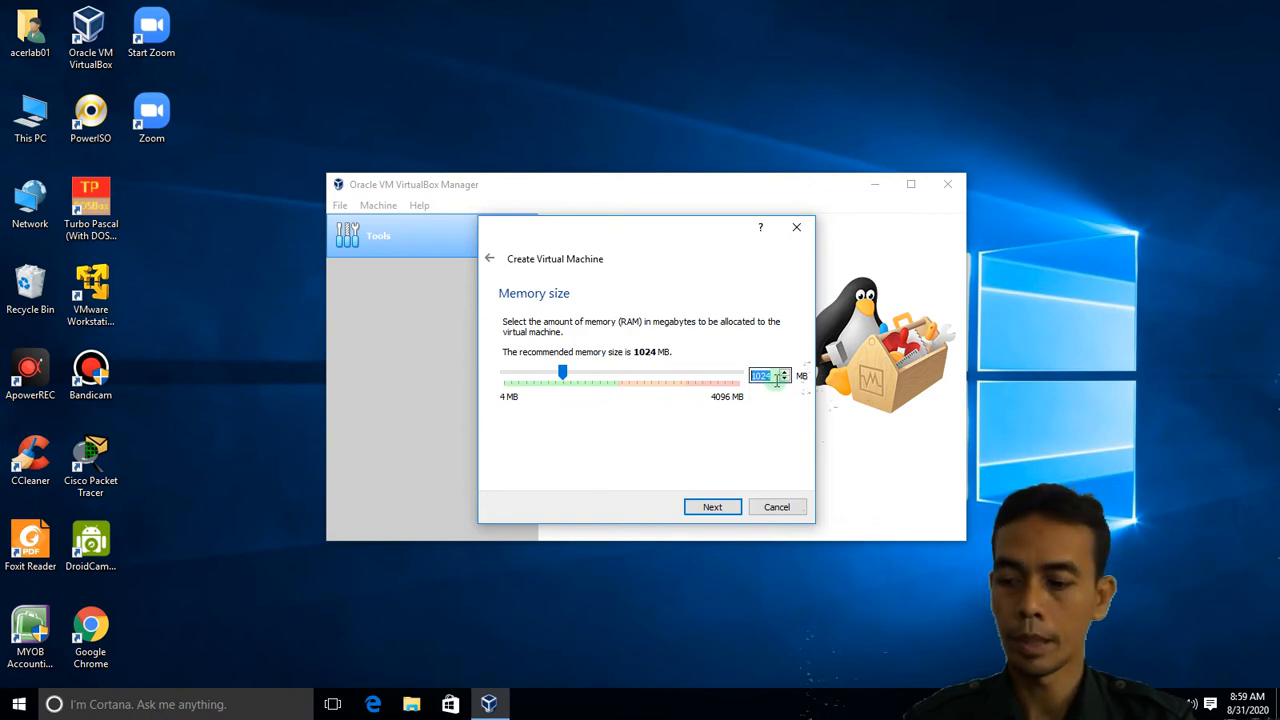
text(512)
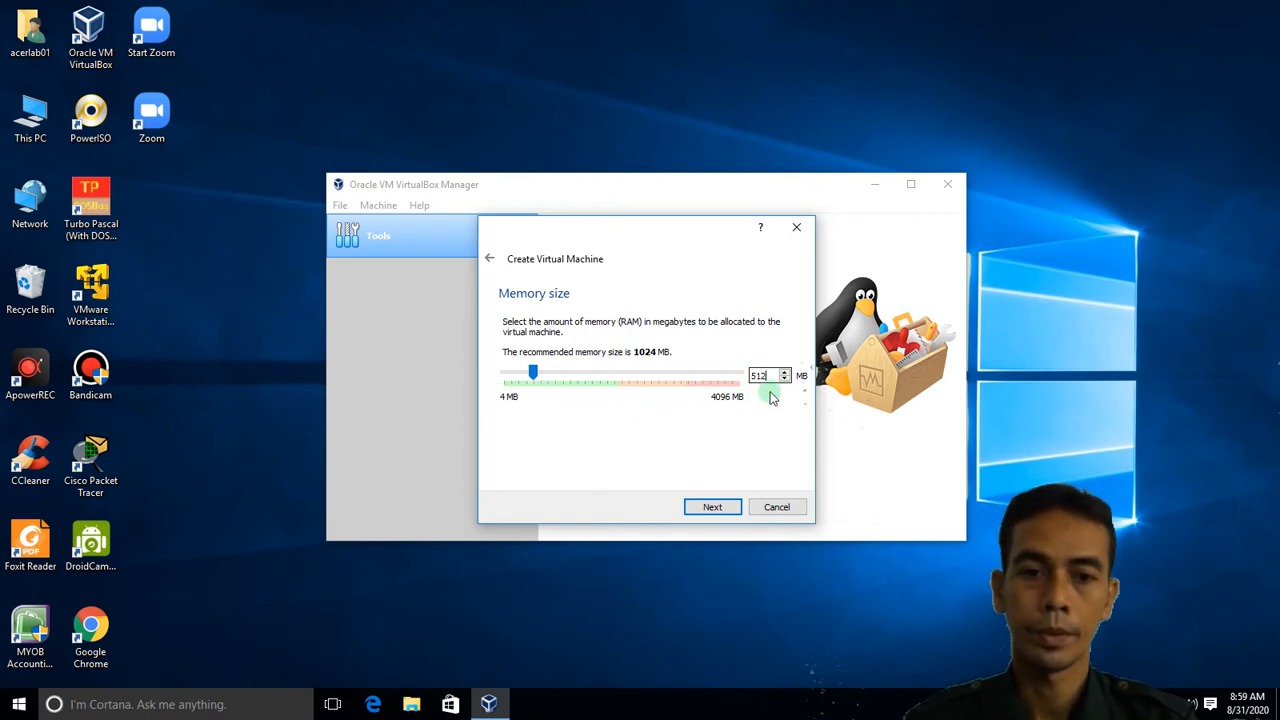
click(712, 507)
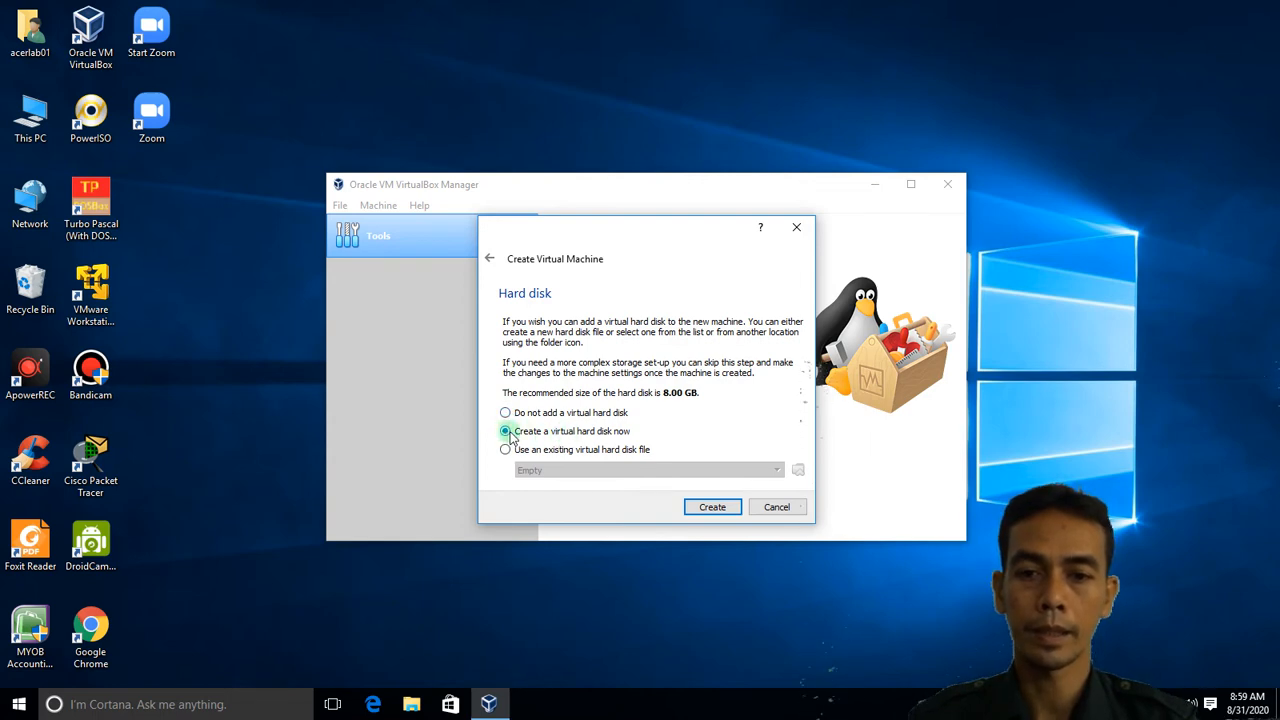
- Create a dynamically allocated VDI virtual hard disk of 8.00 GB in the default debian555 folder
click(718, 507)
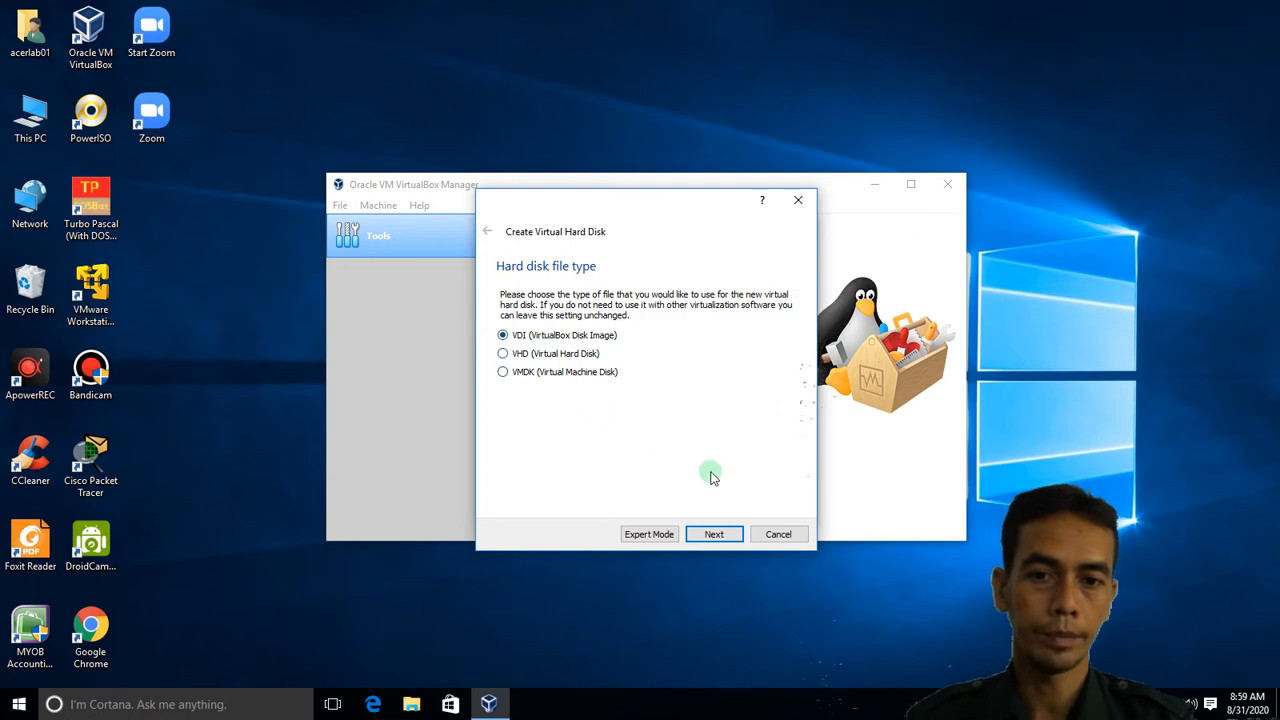
click(714, 532)
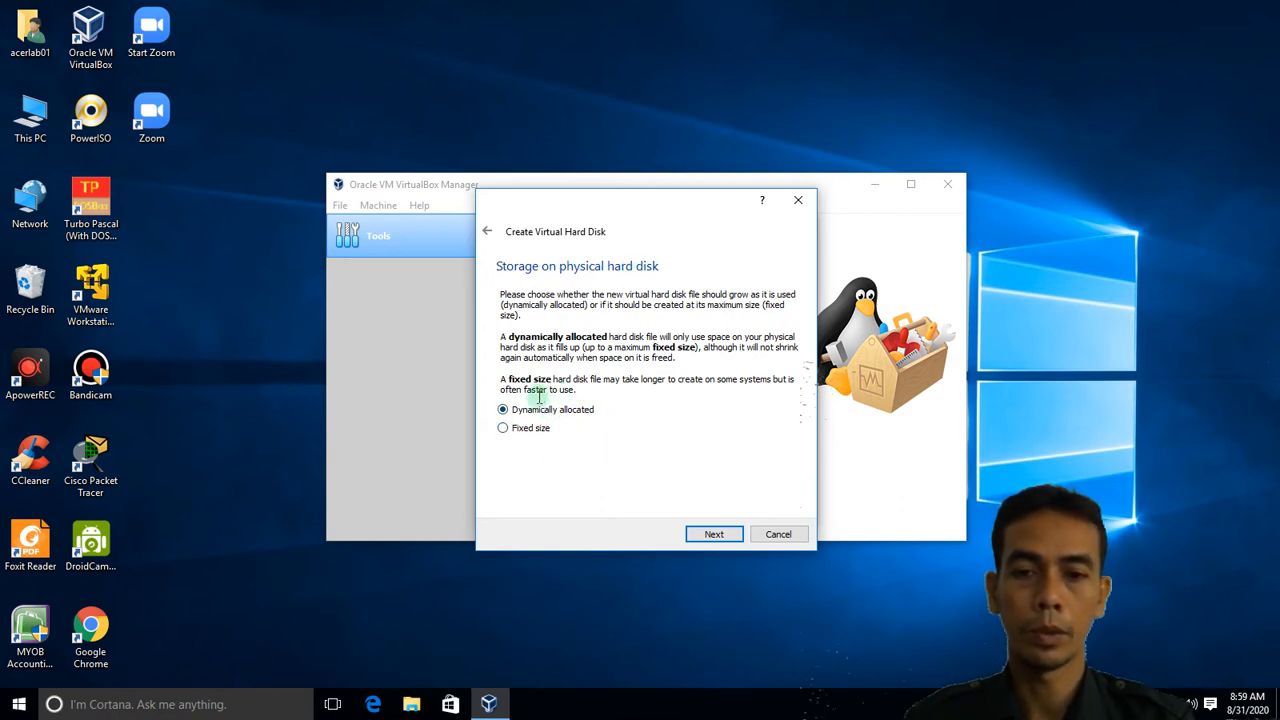
click(716, 534)
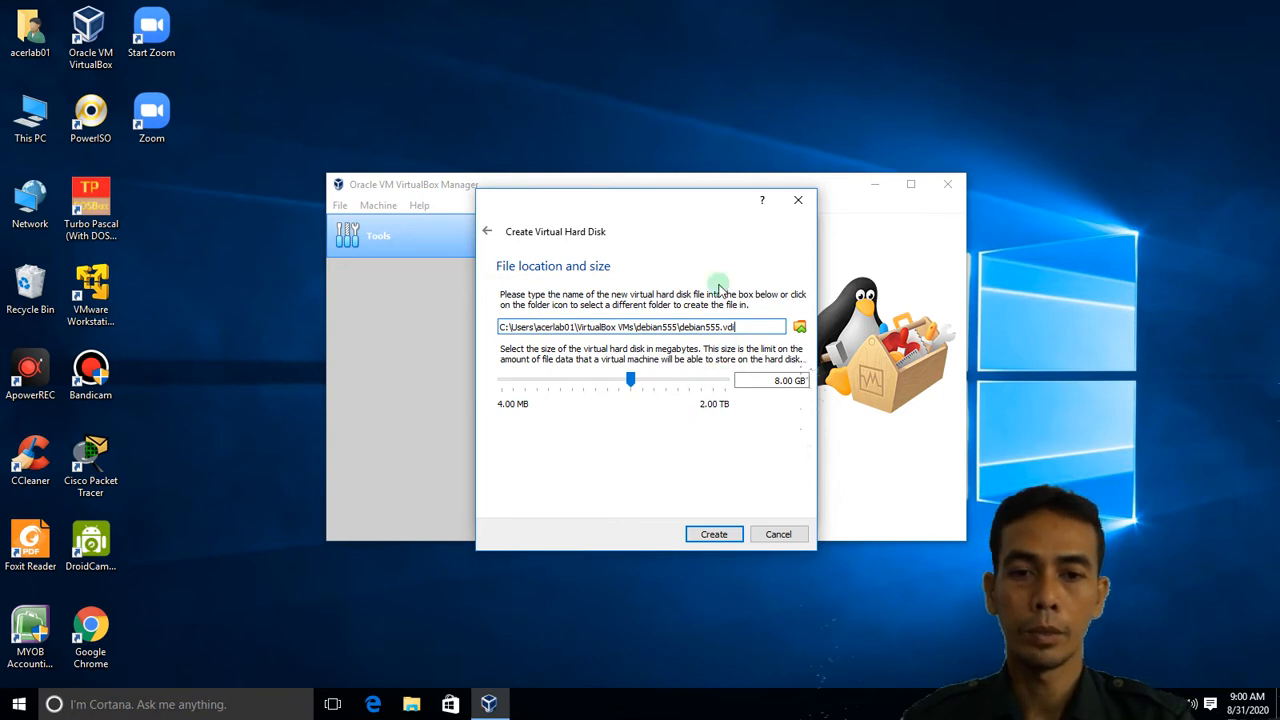
click(712, 535)
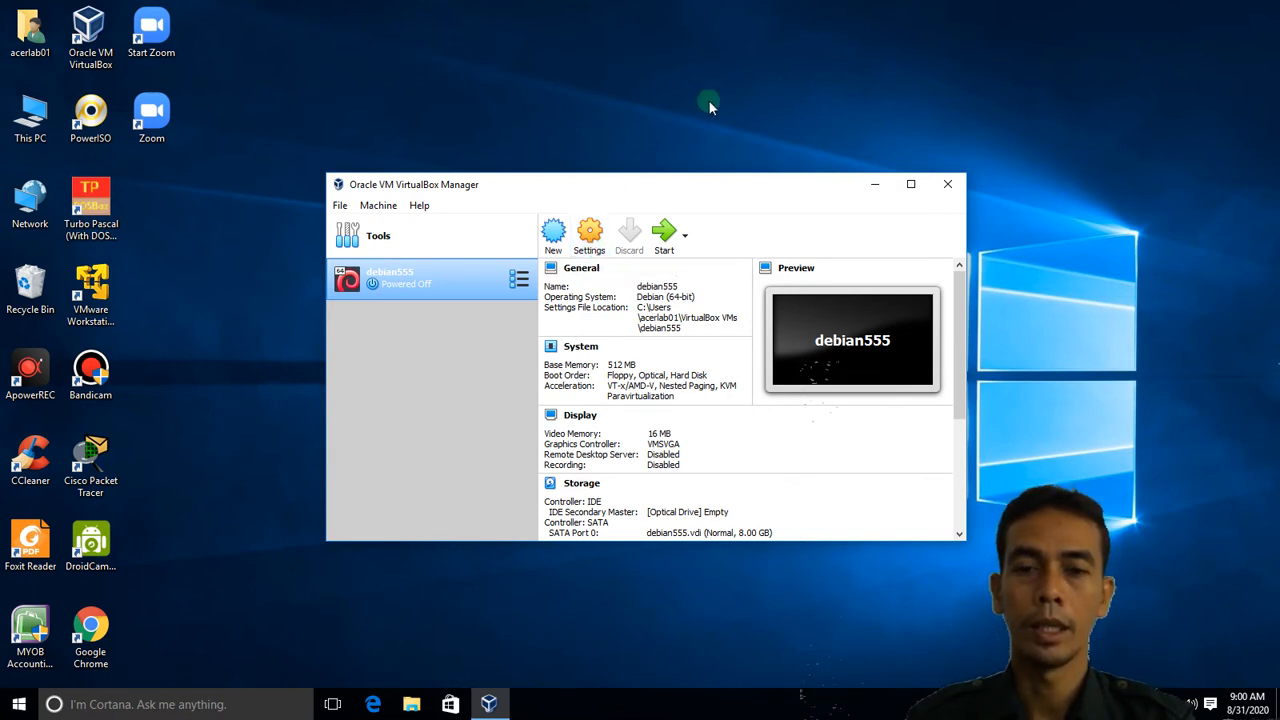
- Attach network Adapter 1 of debian555 to the Host-only Adapter and save the settings
click(590, 243)
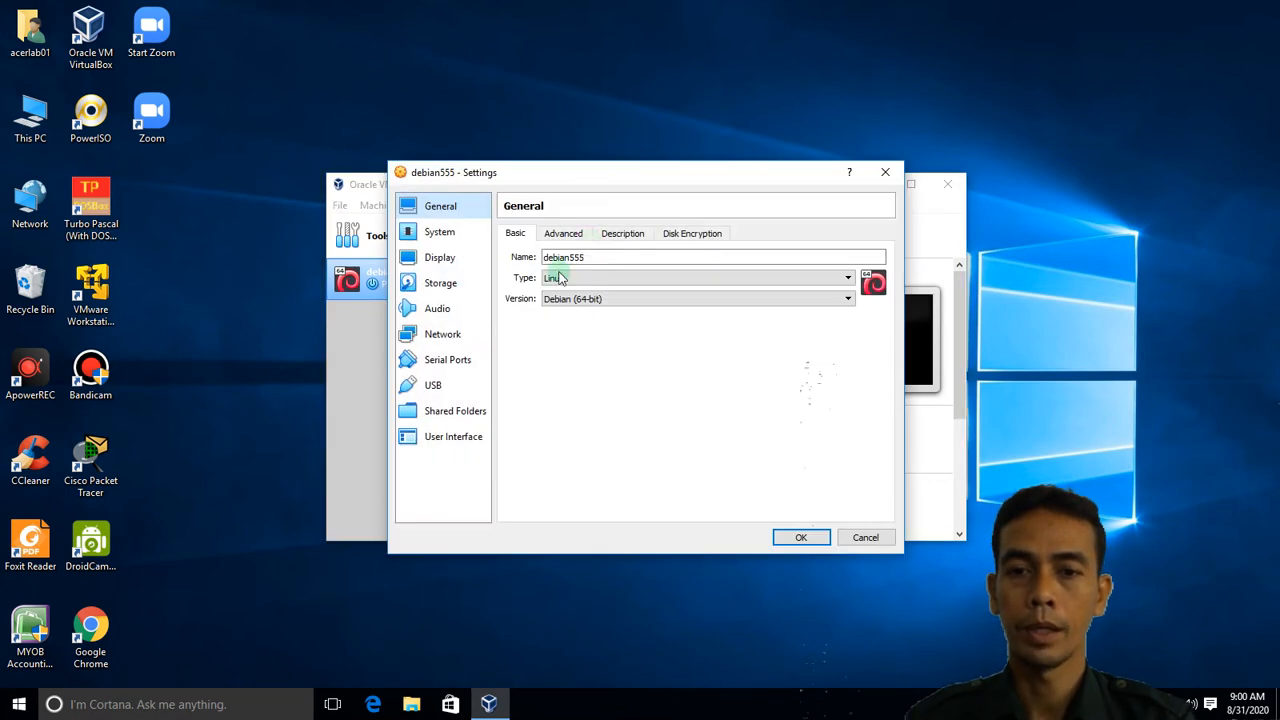
click(454, 331)
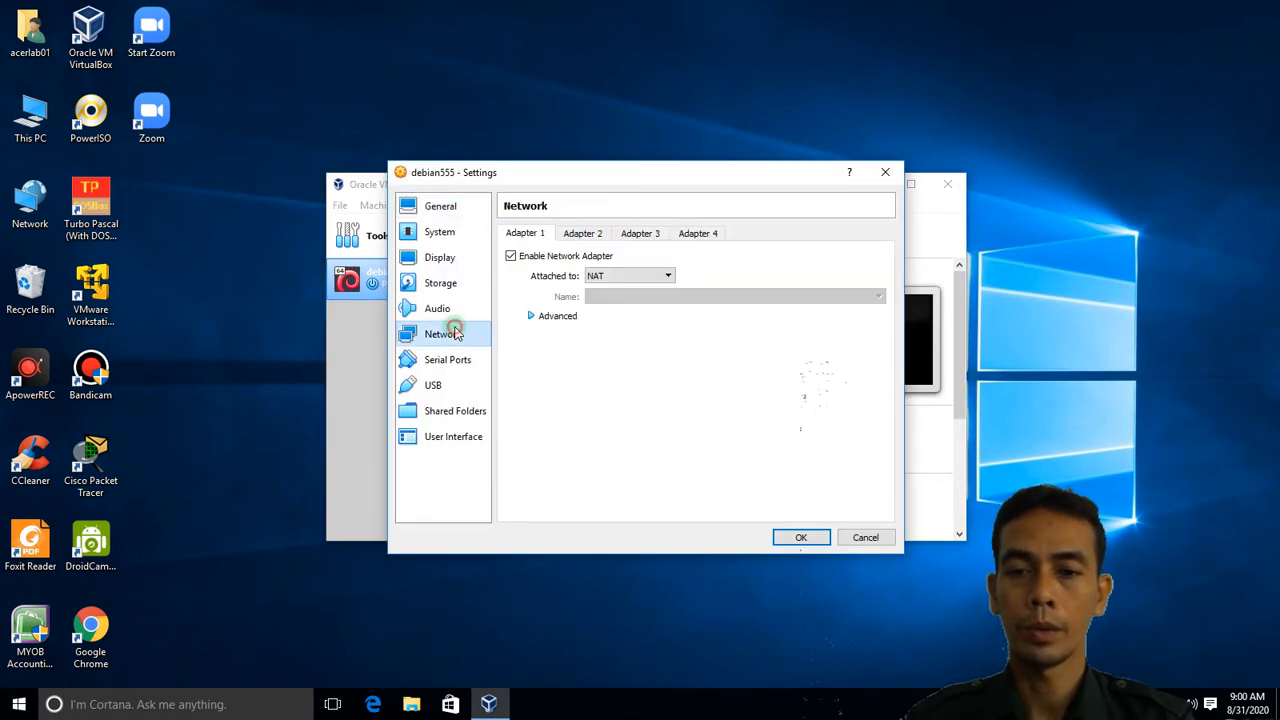
click(625, 277)
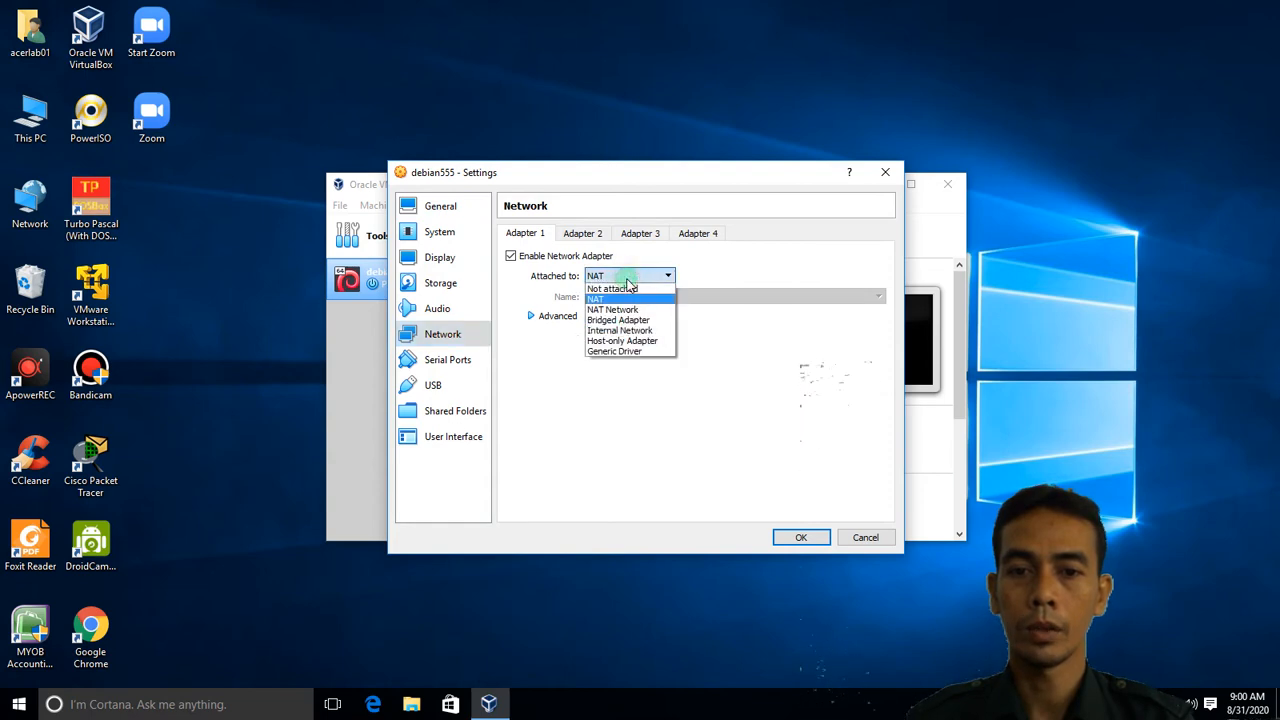
click(636, 341)
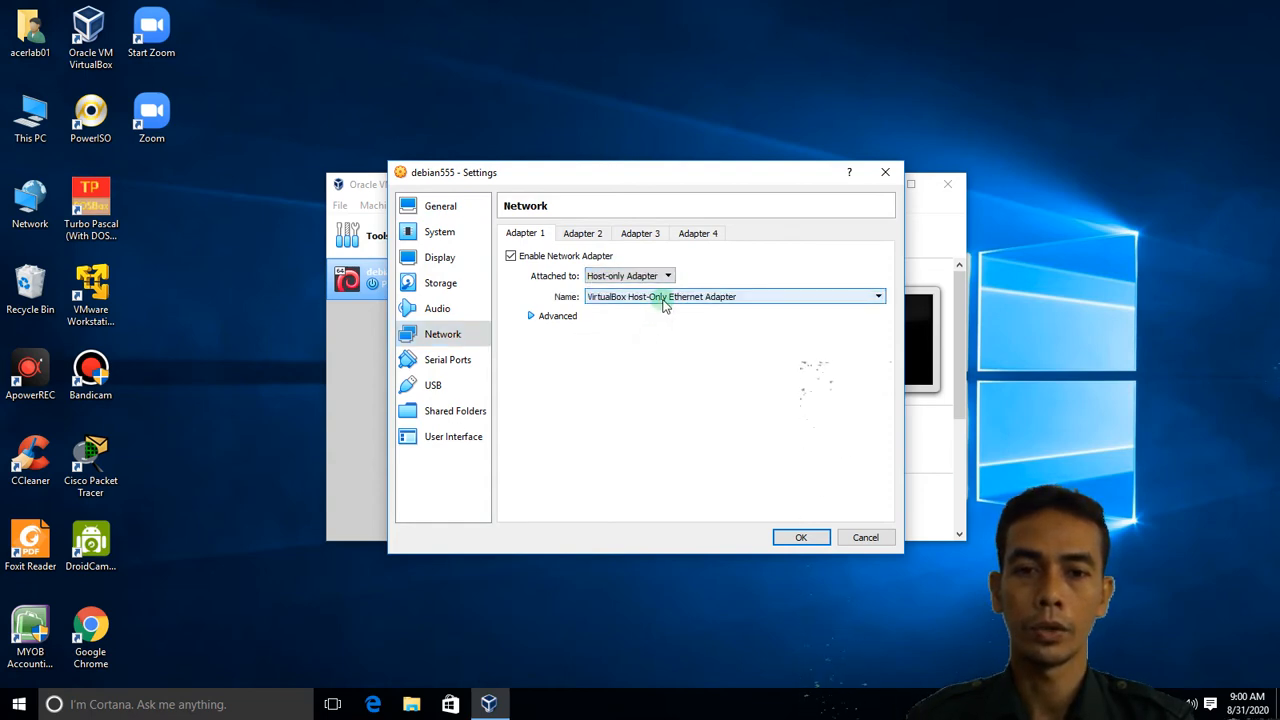
click(790, 537)
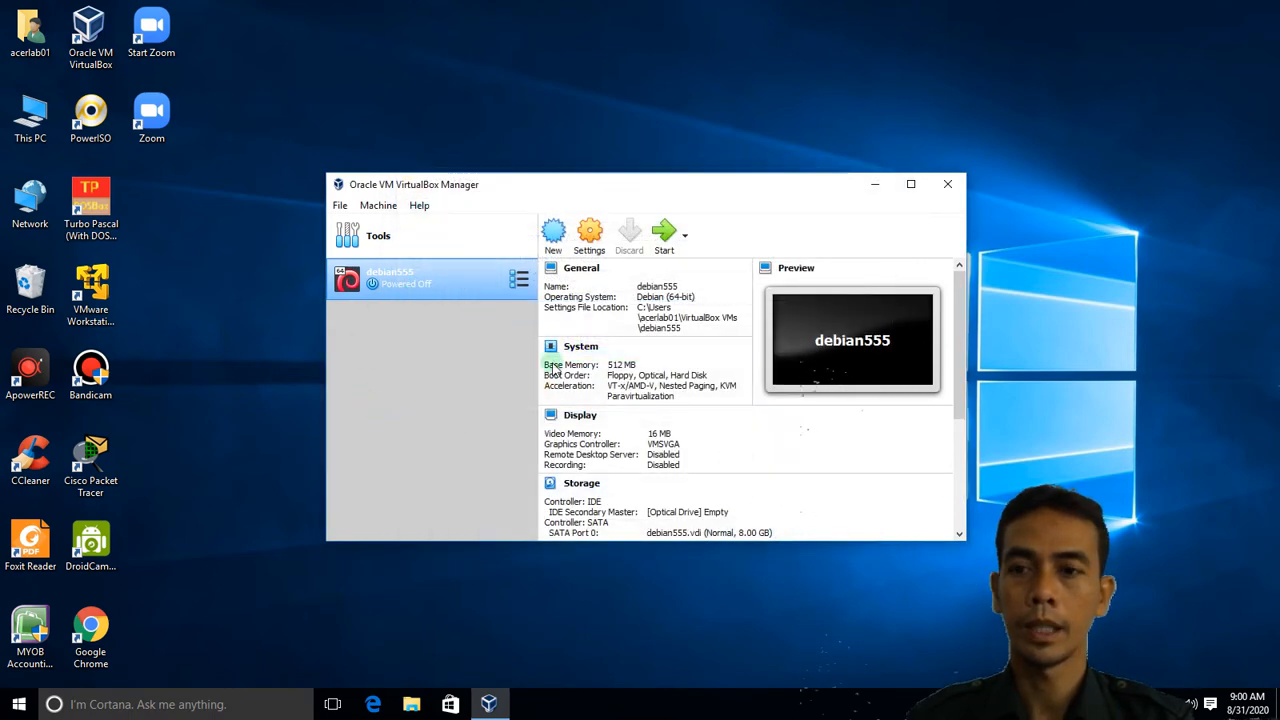
- Start the debian555 virtual machine and open the list of available start-up disks
click(660, 240)
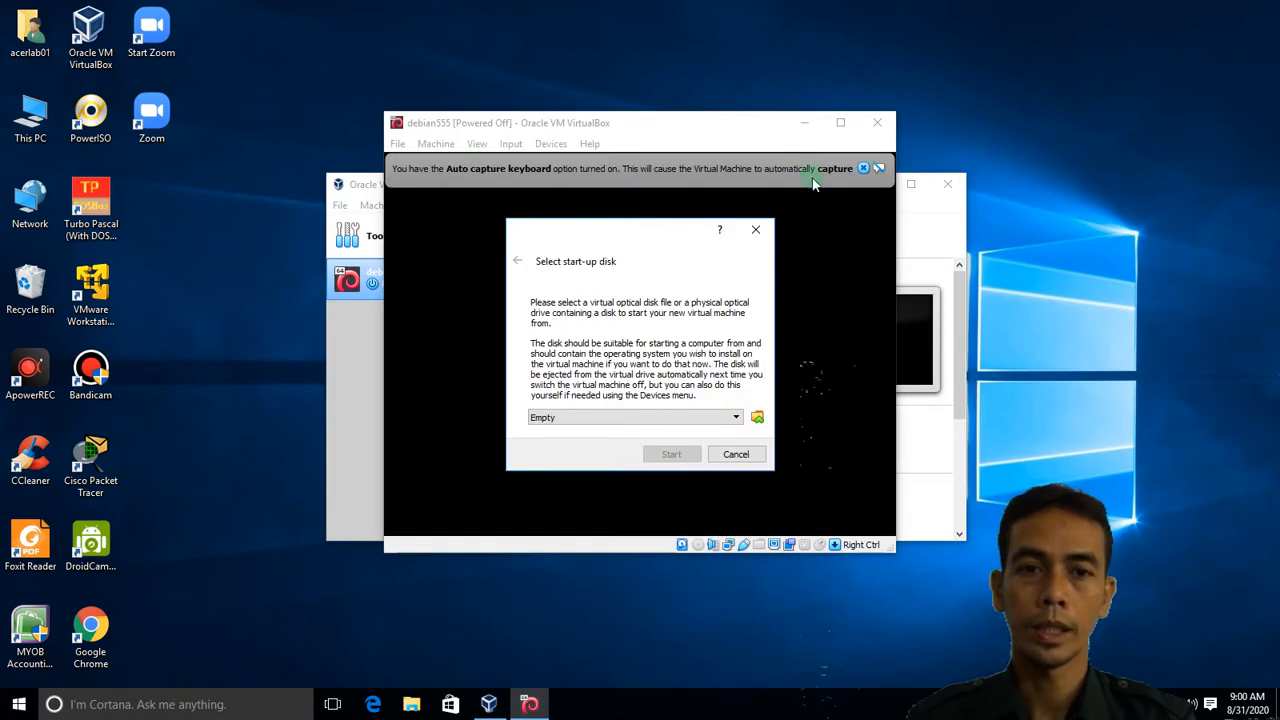
click(866, 169)
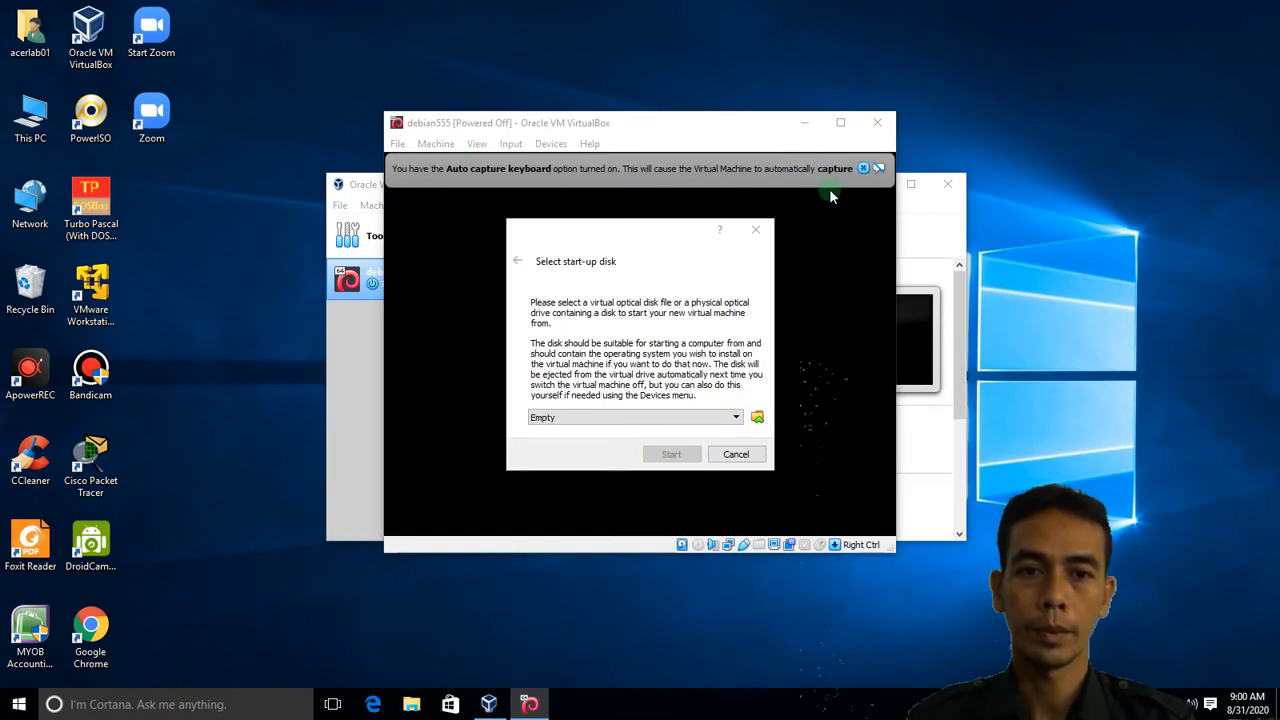
click(737, 418)
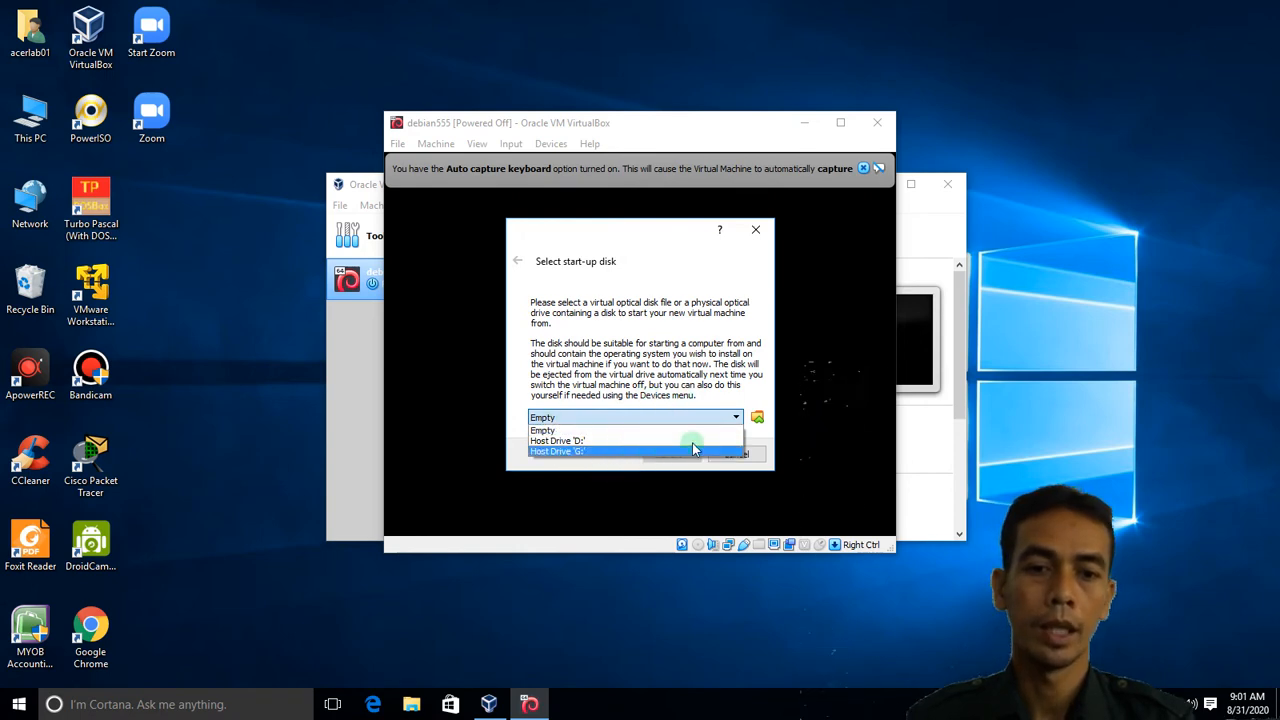
- Choose the Debian 5.0 image from Local Disk (E:) as start-up disk, boot from it, and dismiss the keyboard capture notice
click(758, 418)
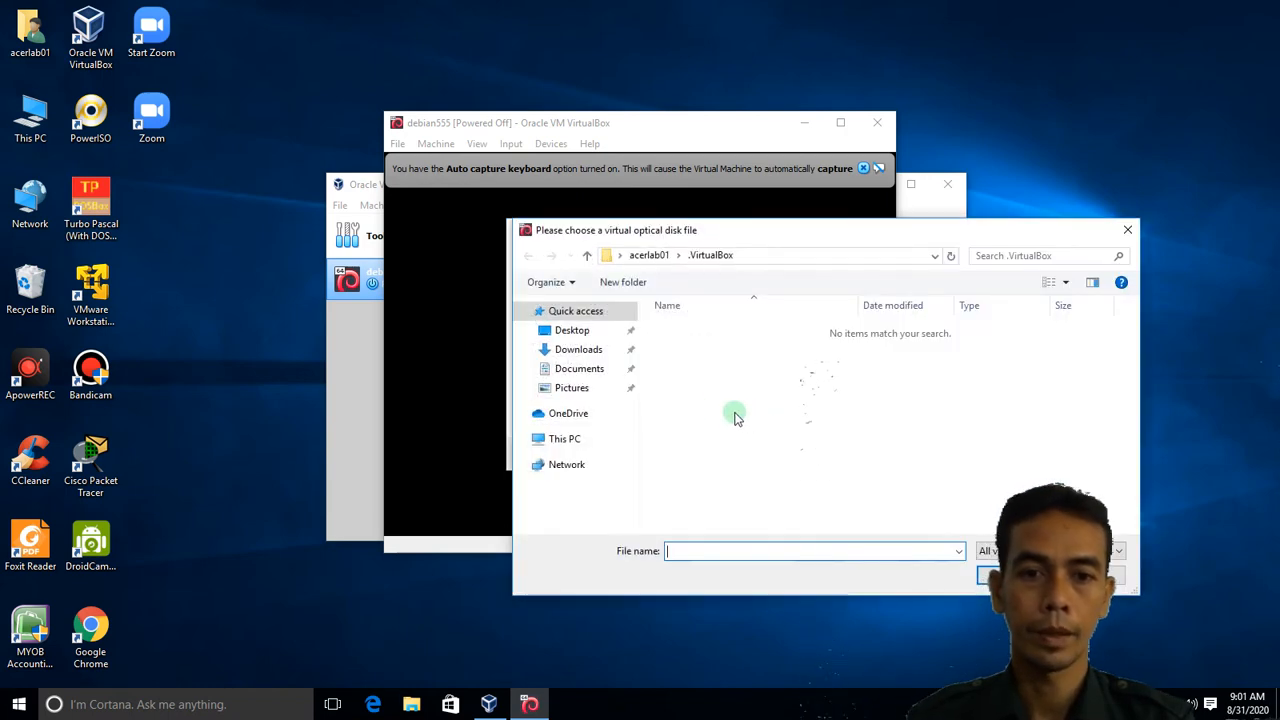
click(565, 442)
scroll(750, 440, down, 1)
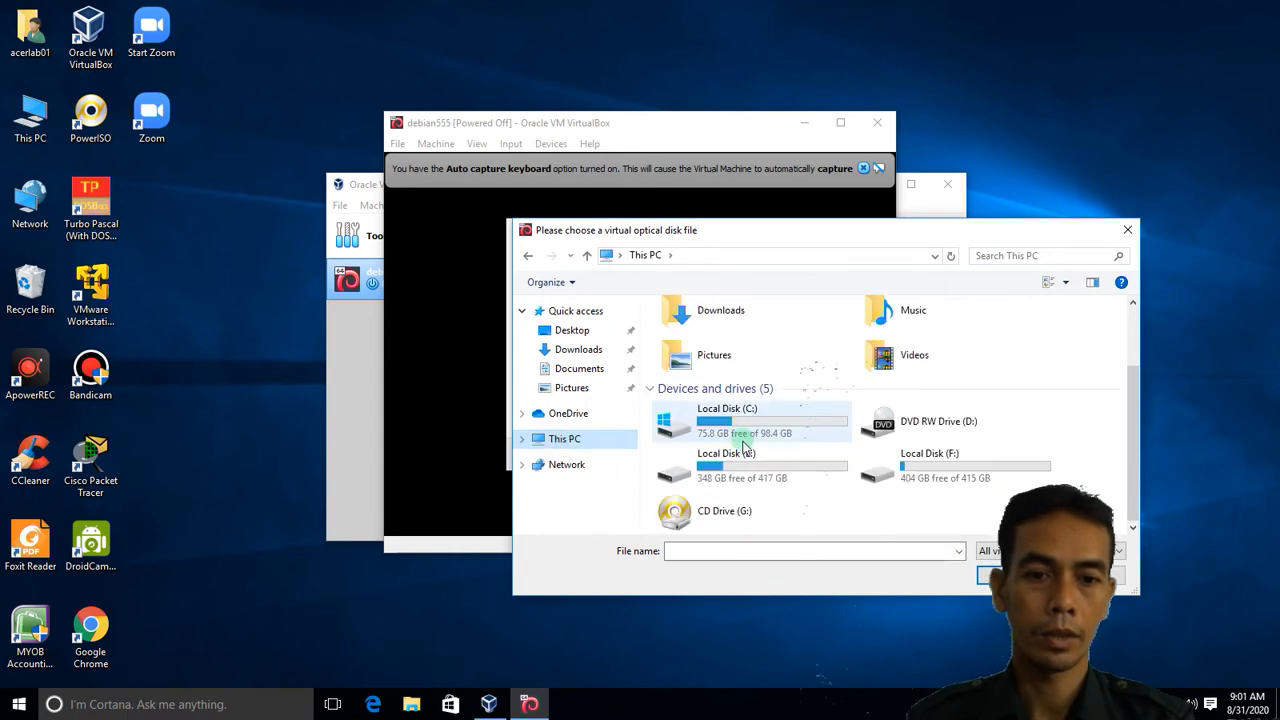
double_click(757, 470)
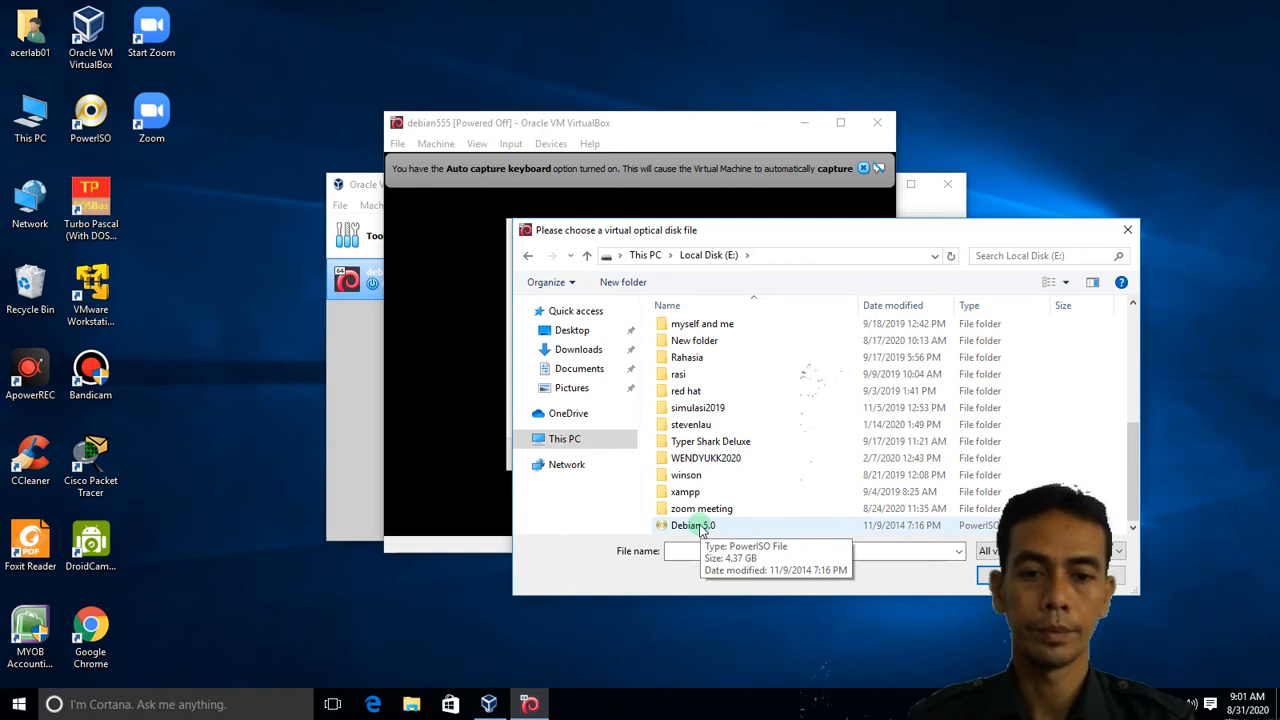
click(700, 527)
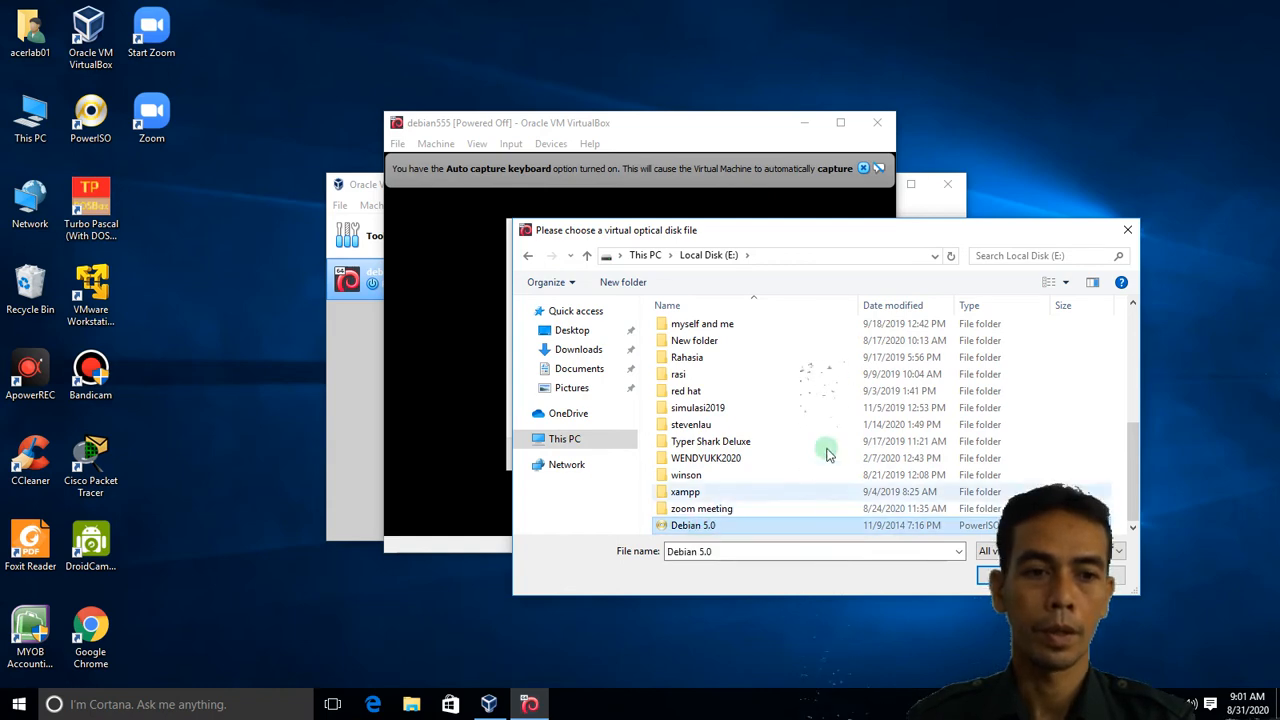
drag(871, 234, 713, 150)
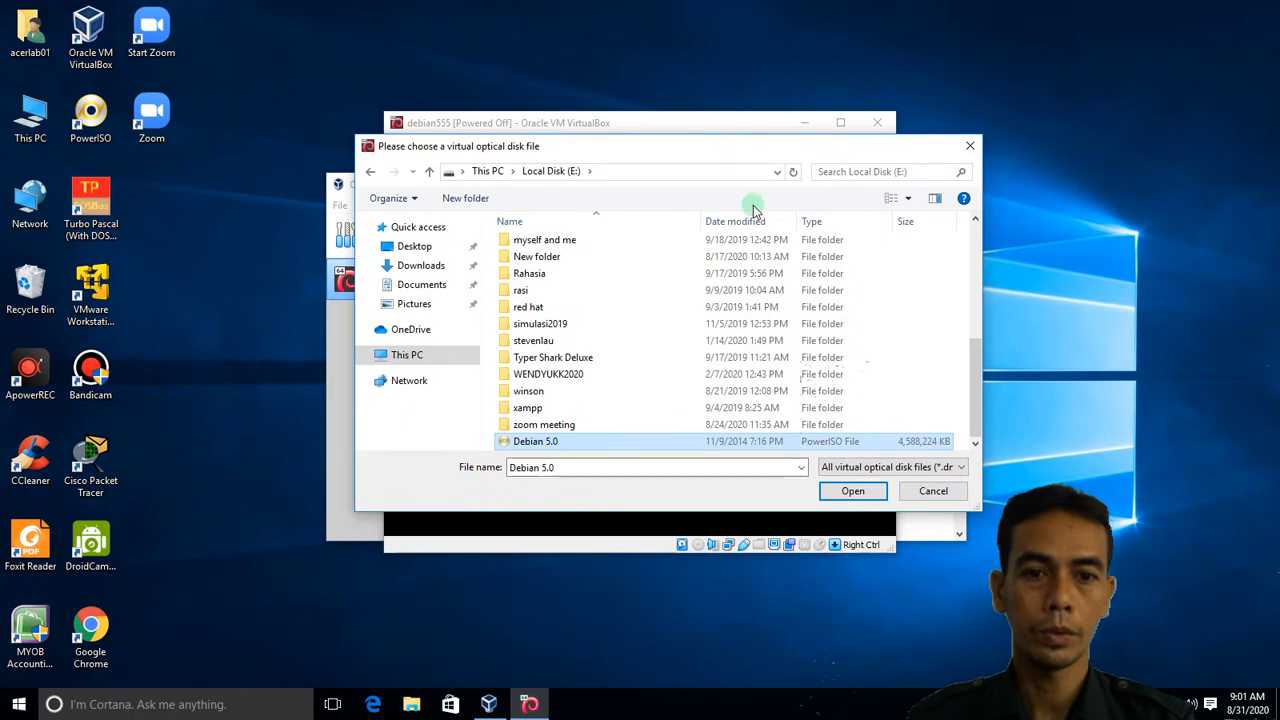
click(882, 488)
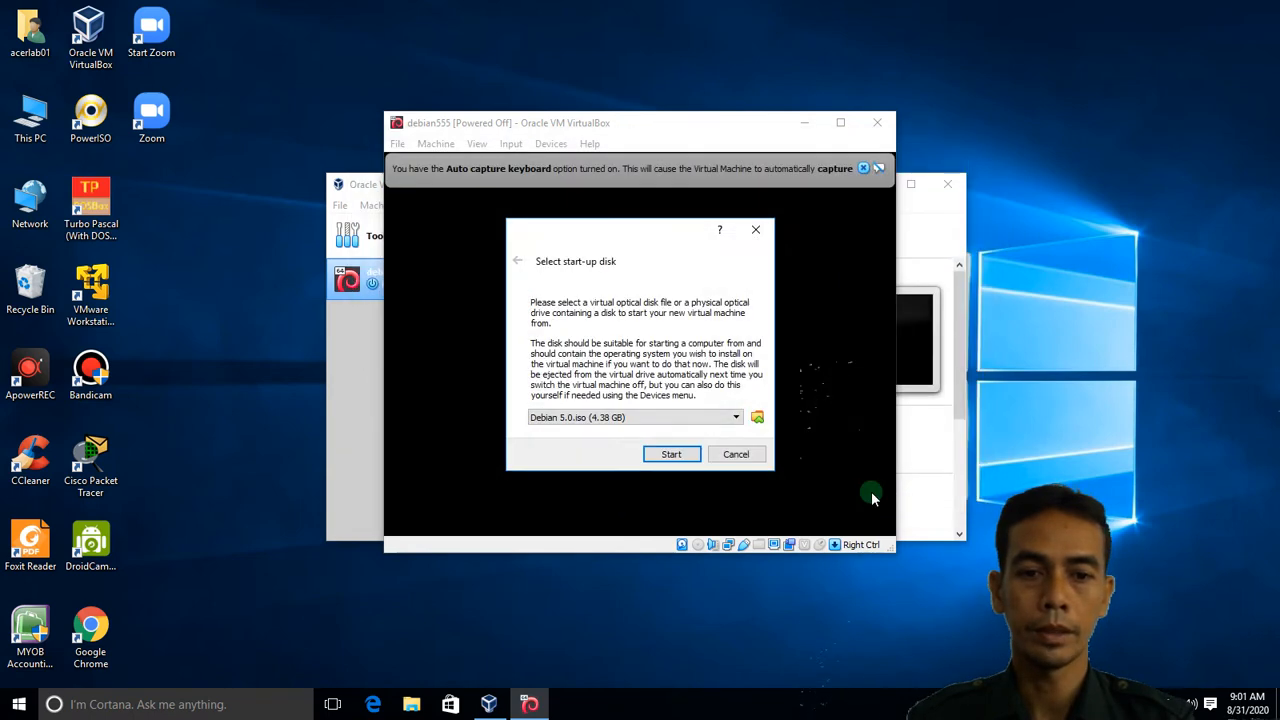
click(666, 454)
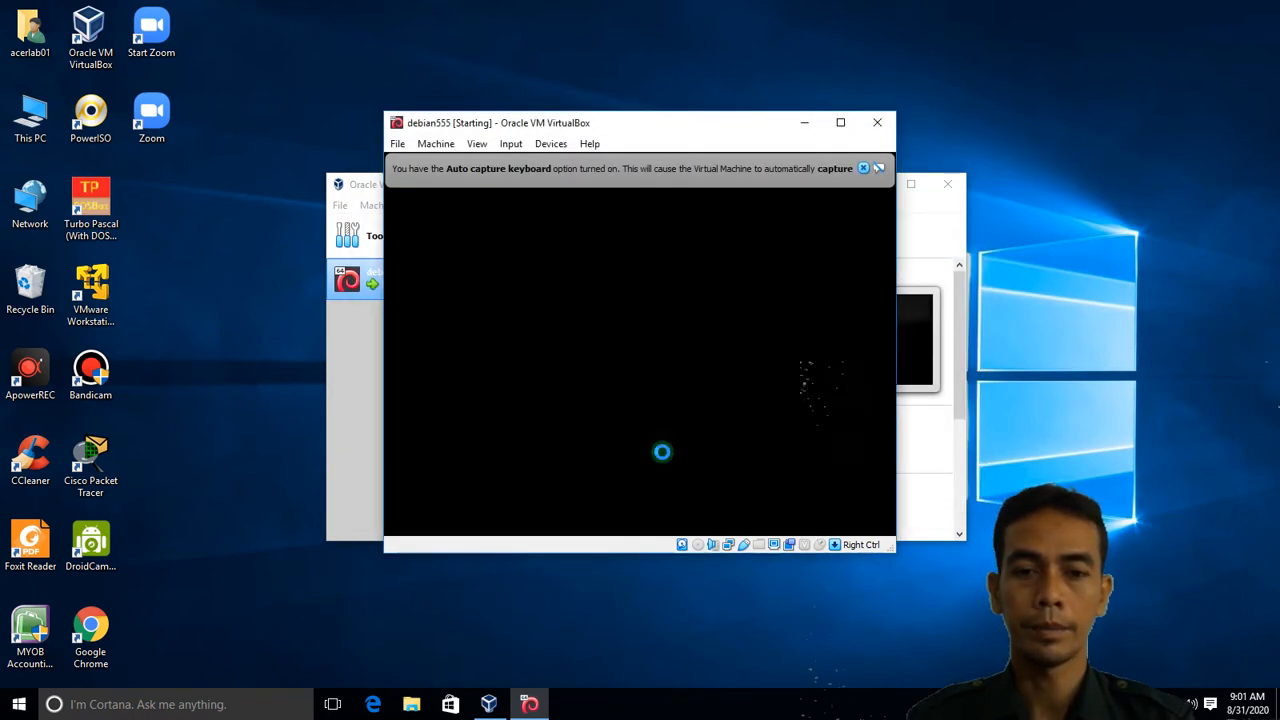
click(865, 169)
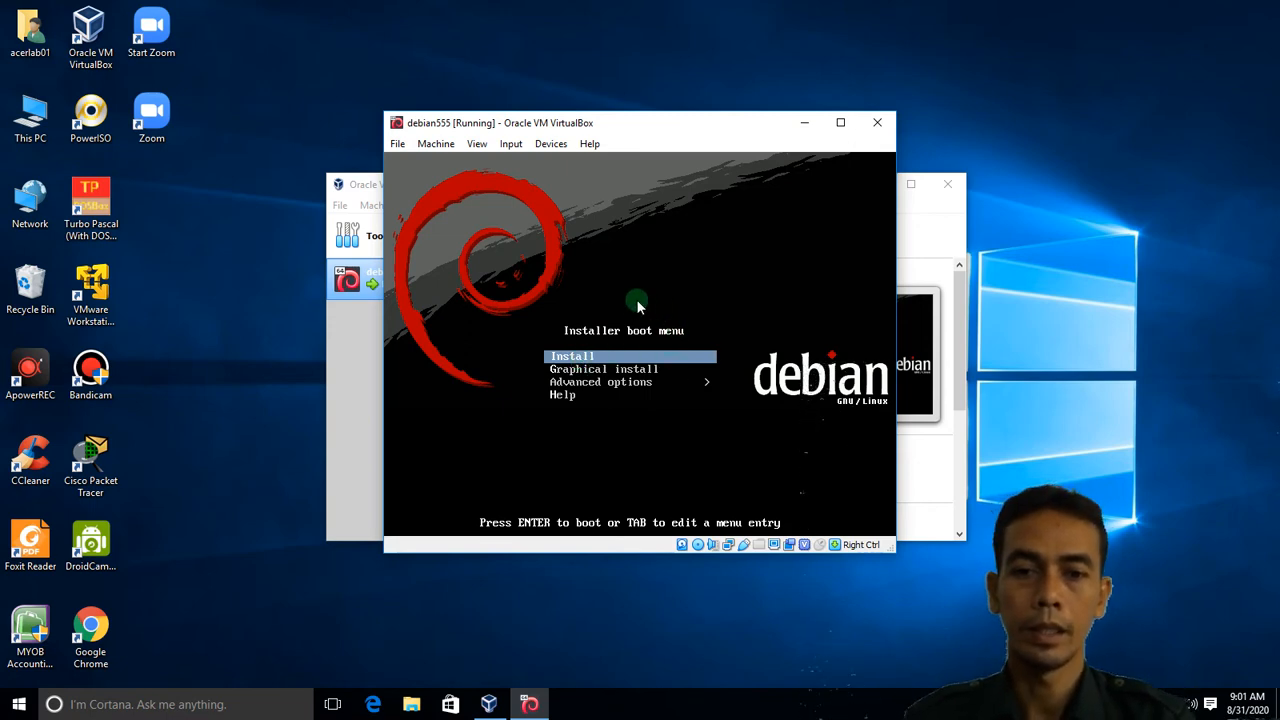
- Look through the installer boot menu entries and start the standard Install option
key(Down)
key(Down)
key(Down)
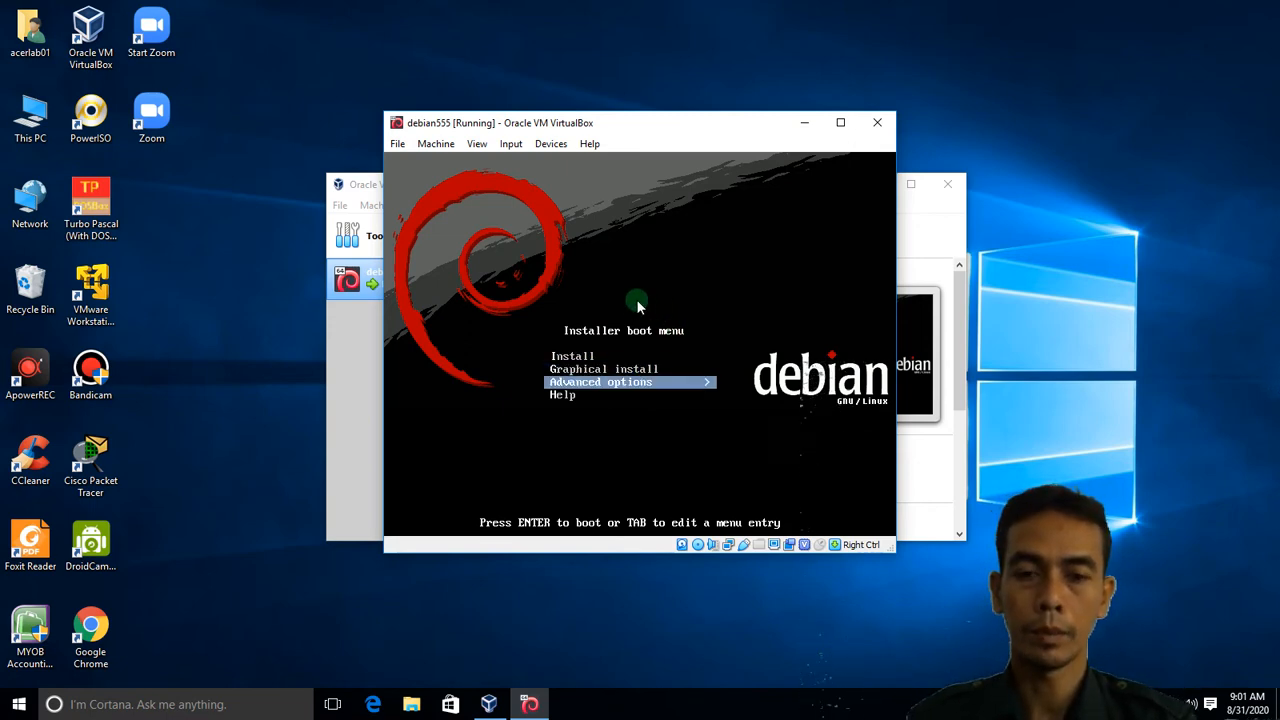
key(Up)
key(Up)
key(Up)
key(Down)
key(Up)
key(Down)
key(Up)
key(Down)
key(Up)
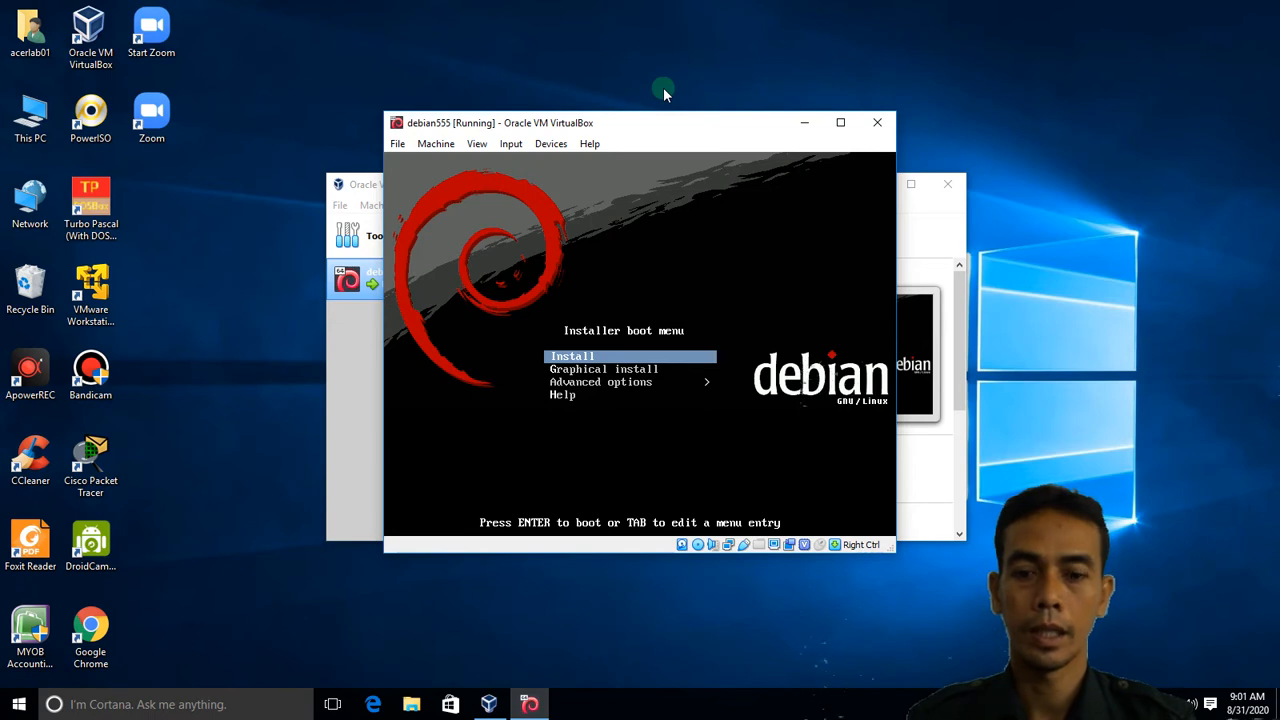
key(Return)
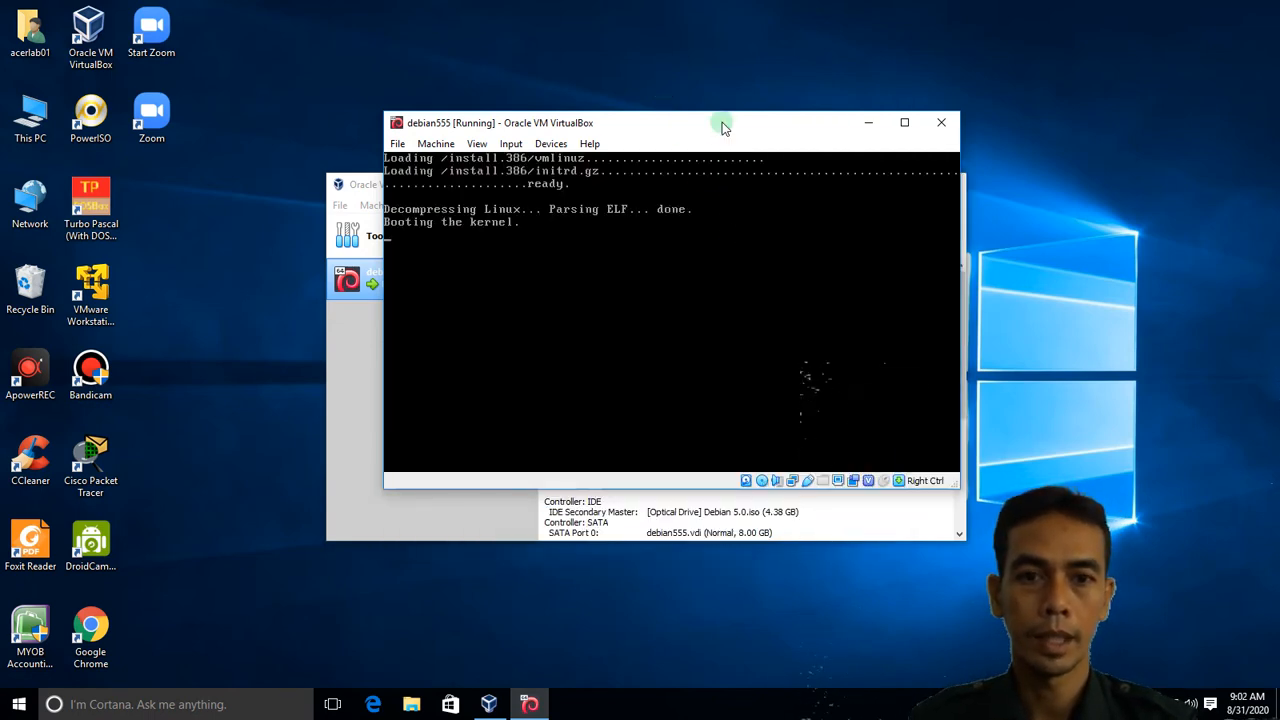
- Move the debian555 window toward the desktop's upper-left area, minimise the VirtualBox manager window, and dismiss the mouse pointer integration notice
drag(705, 131, 556, 77)
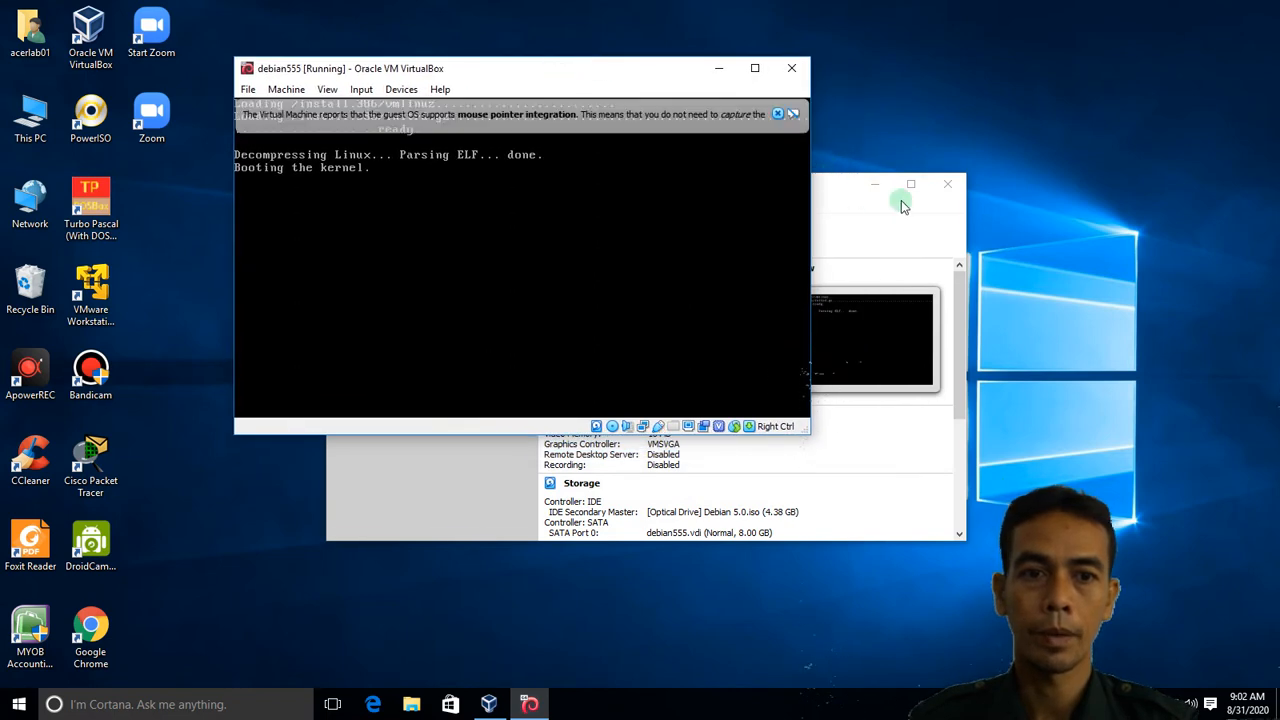
click(873, 188)
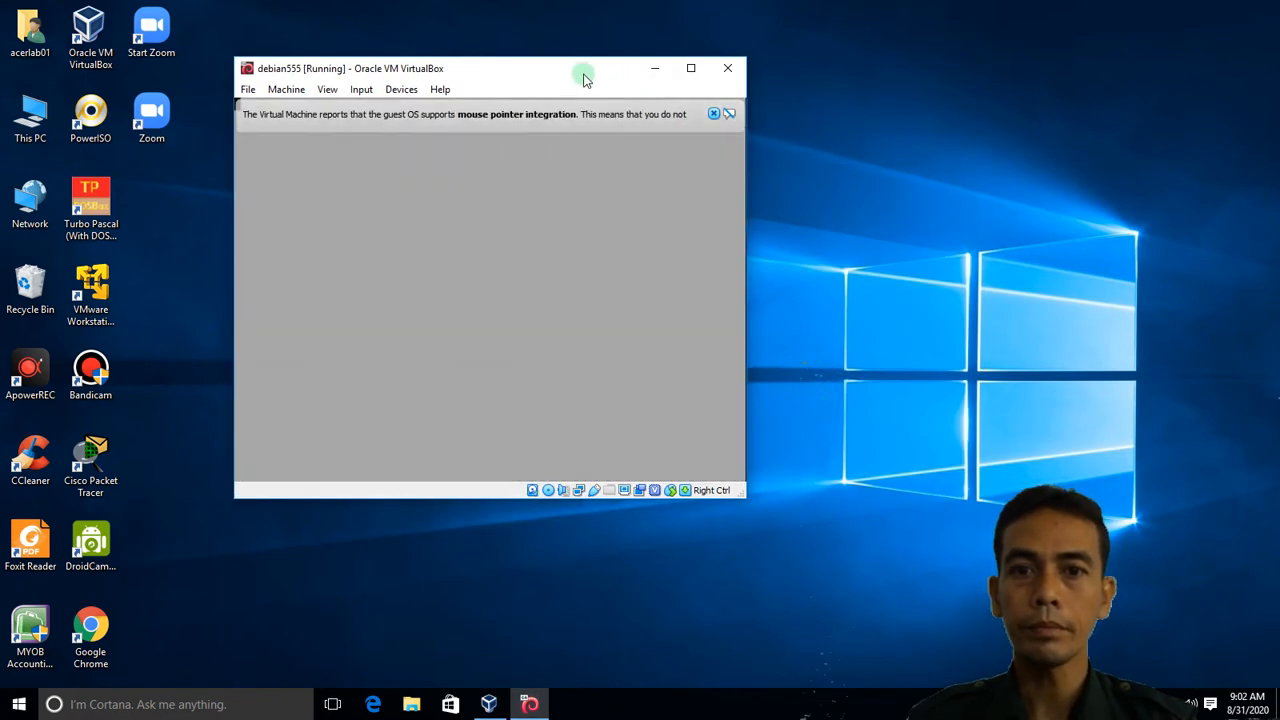
drag(580, 76, 510, 38)
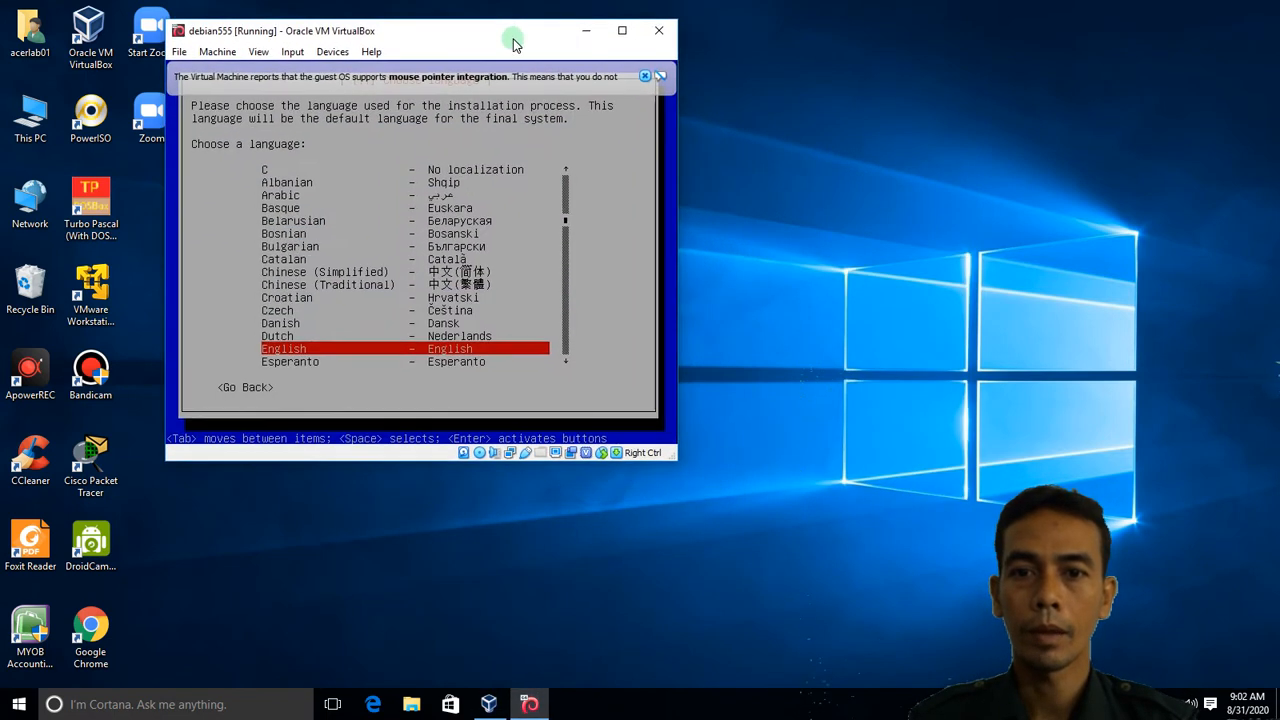
click(642, 77)
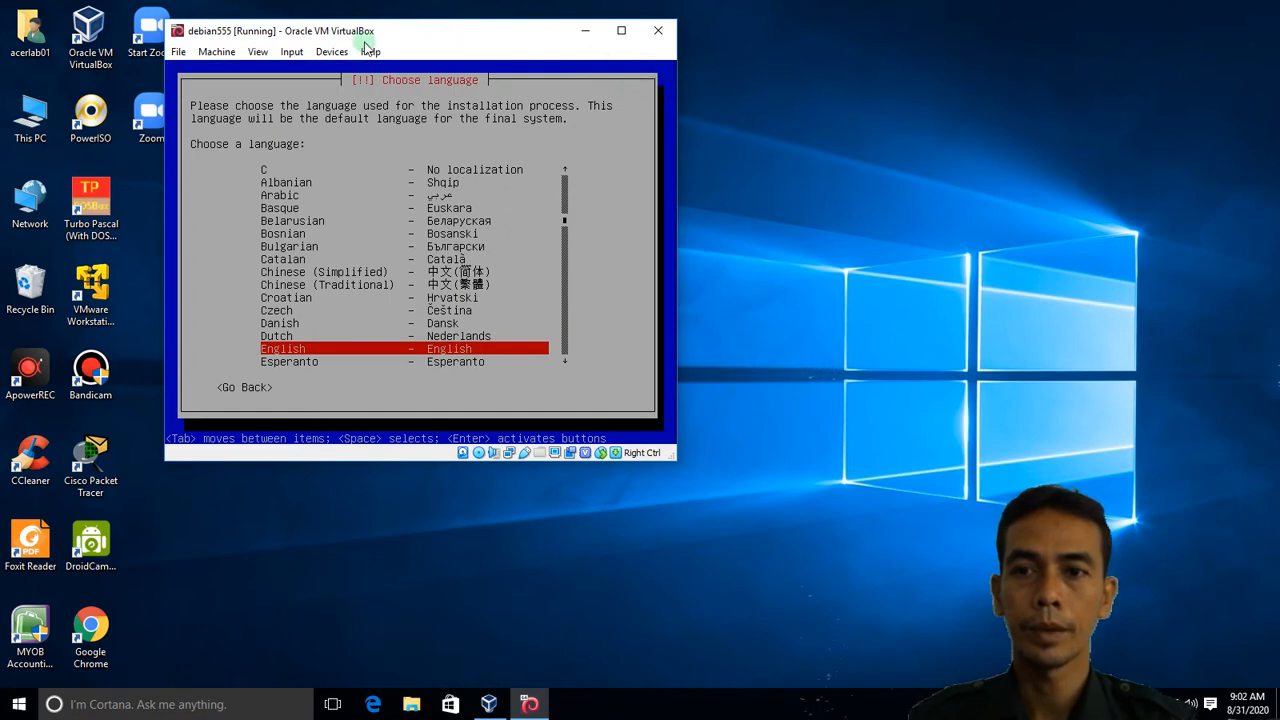
- Switch the debian555 window to Scaled Mode and reposition it in the upper part of the desktop
click(257, 52)
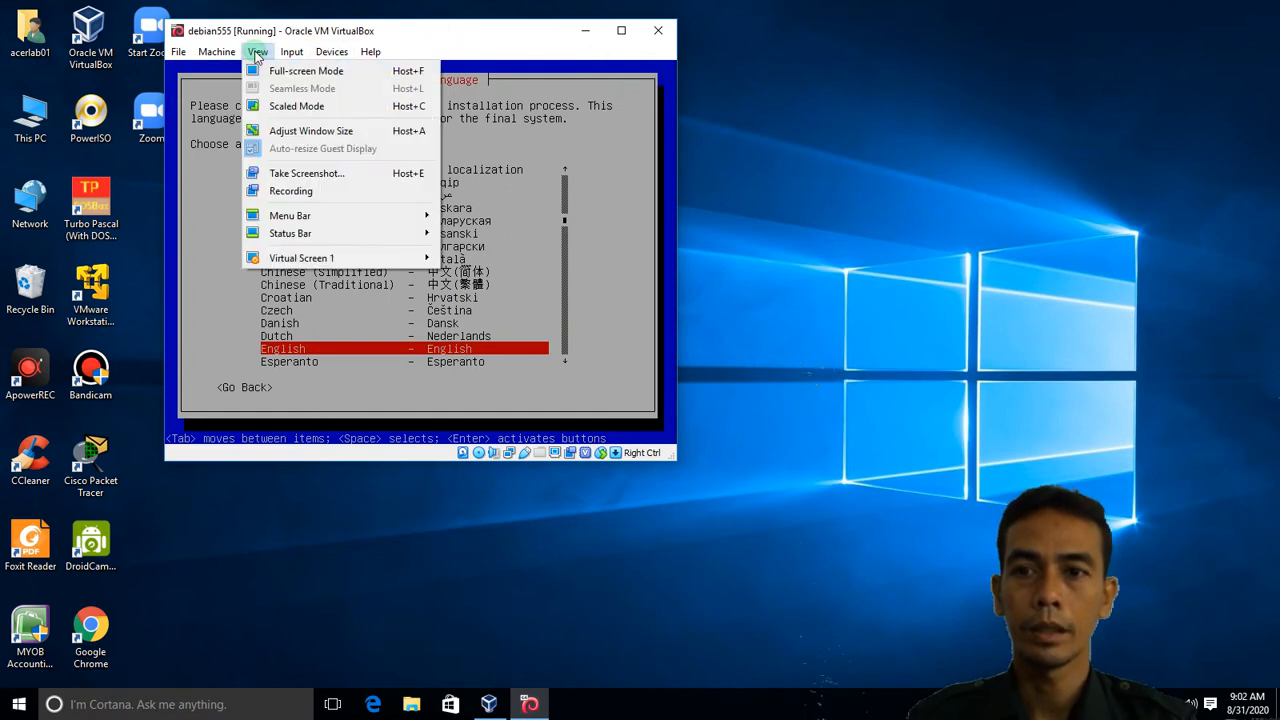
click(338, 106)
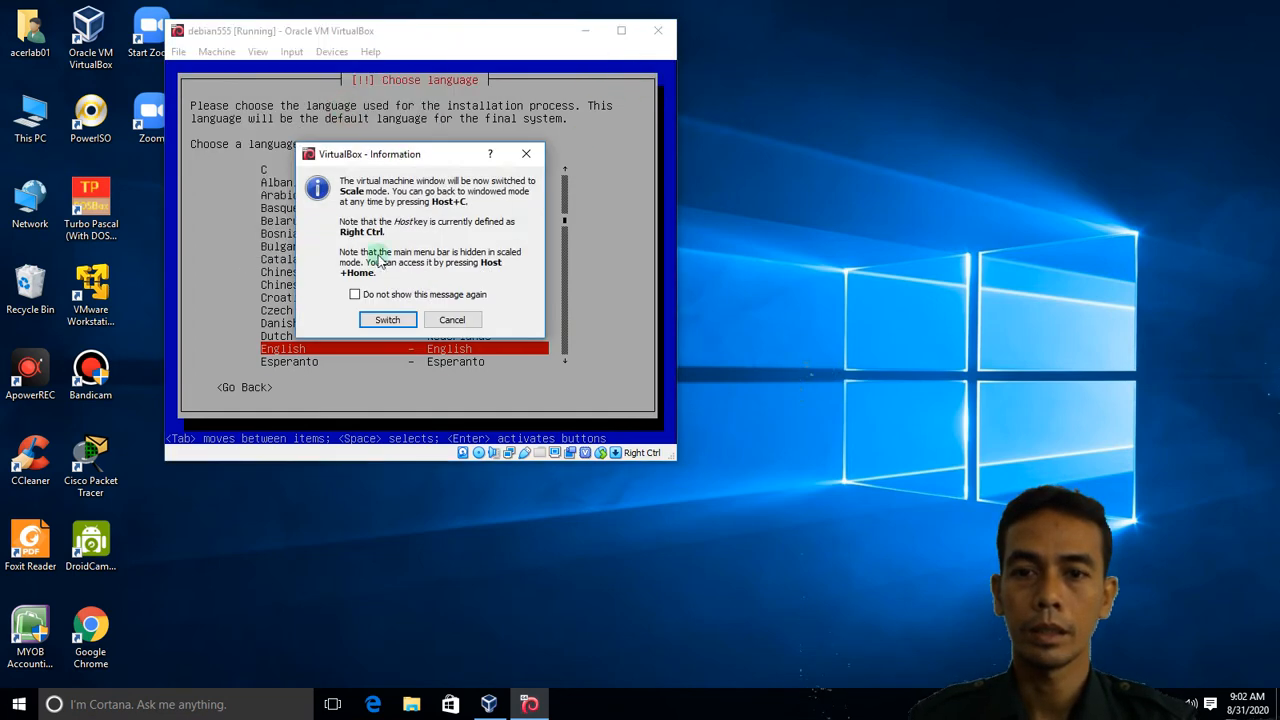
click(387, 319)
drag(519, 143, 348, 74)
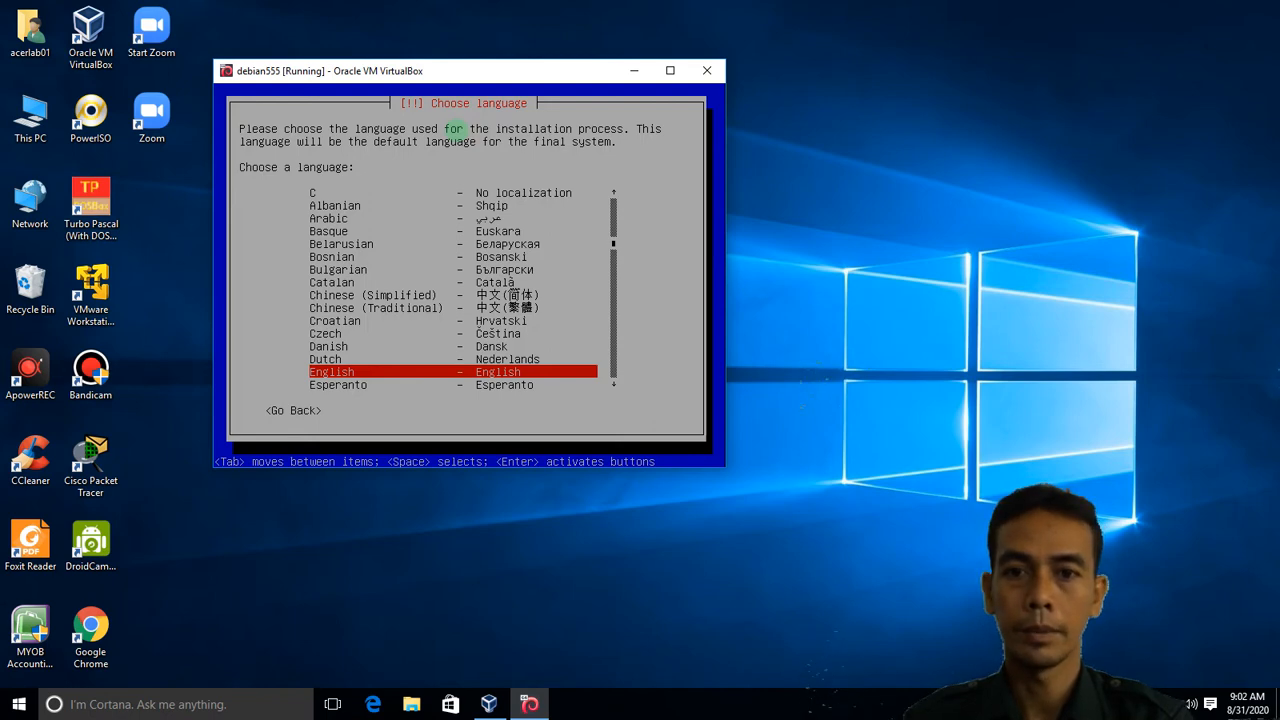
- Choose English as the installation language, United States as the country, and American English as the keymap
key(Return)
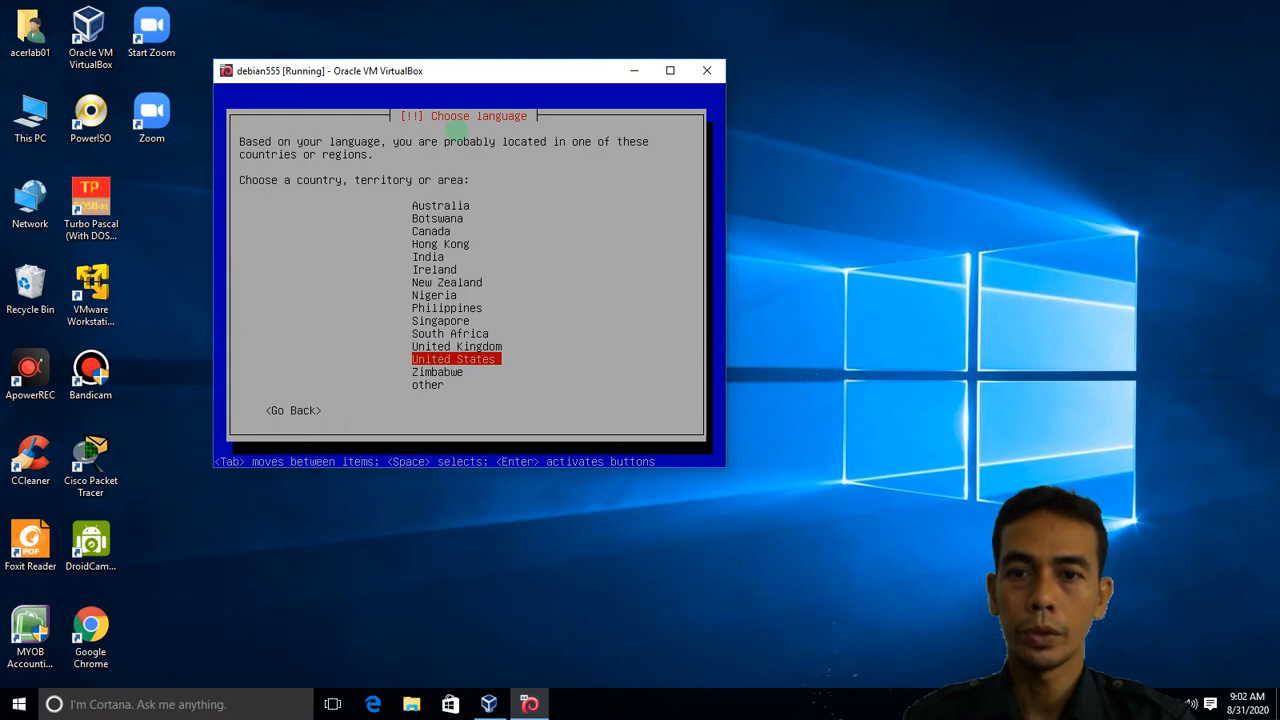
key(Return)
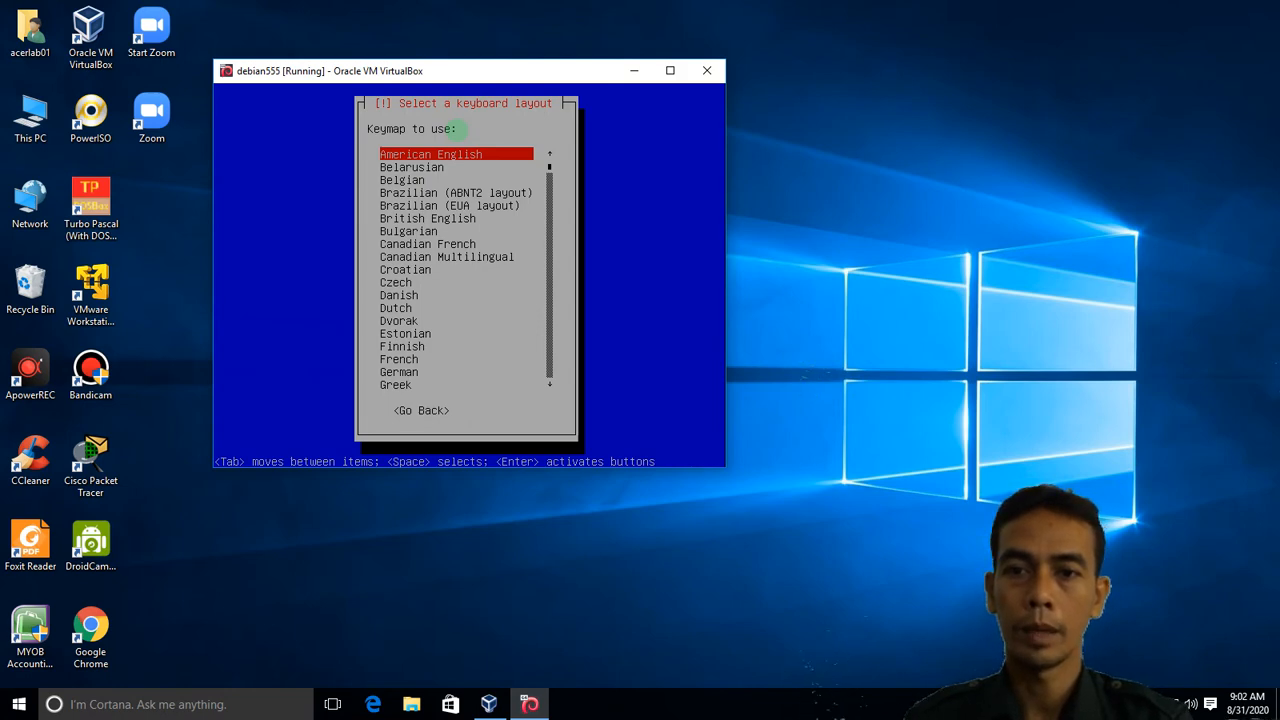
key(Return)
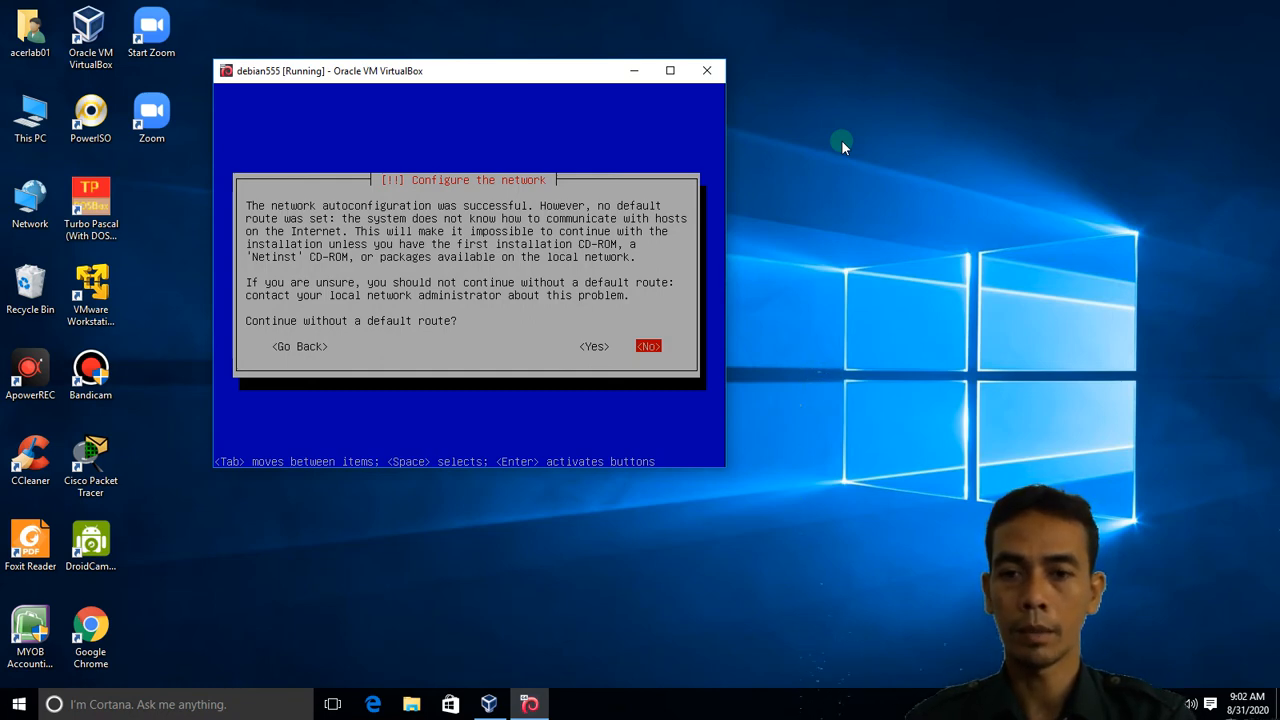
- Continue the network configuration without a default route and leave the name server addresses blank
key(Left)
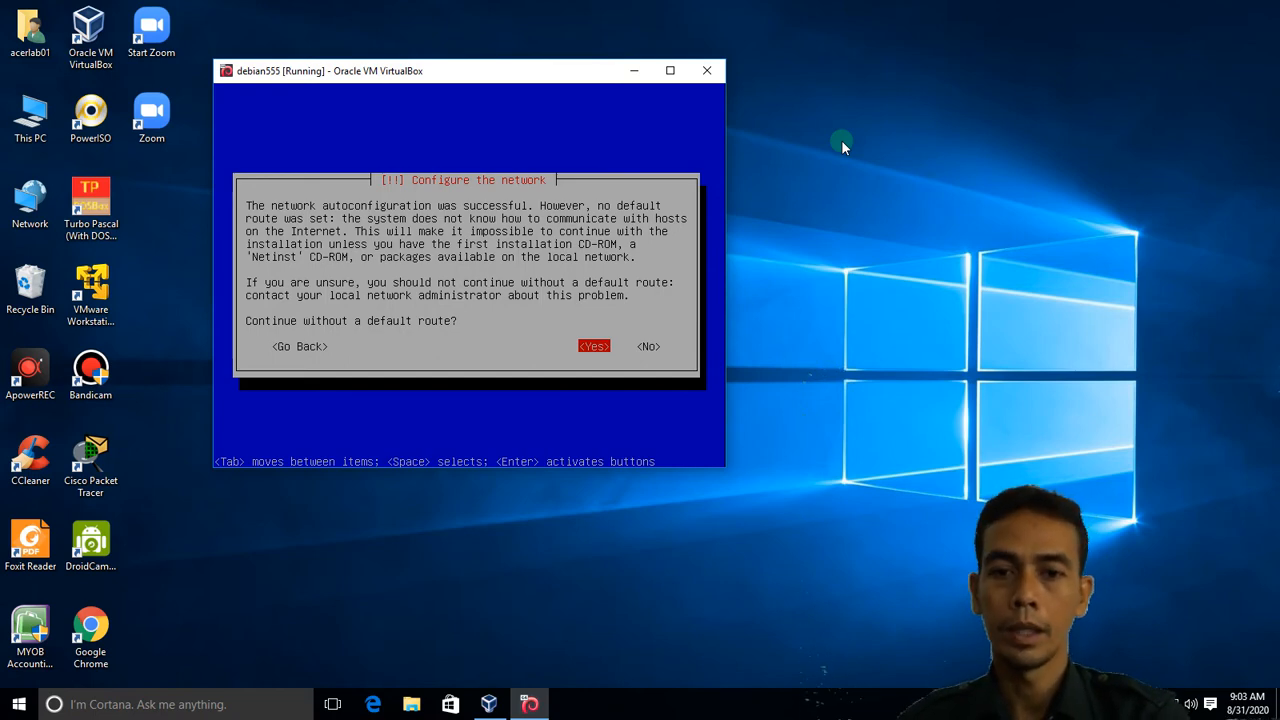
key(Return)
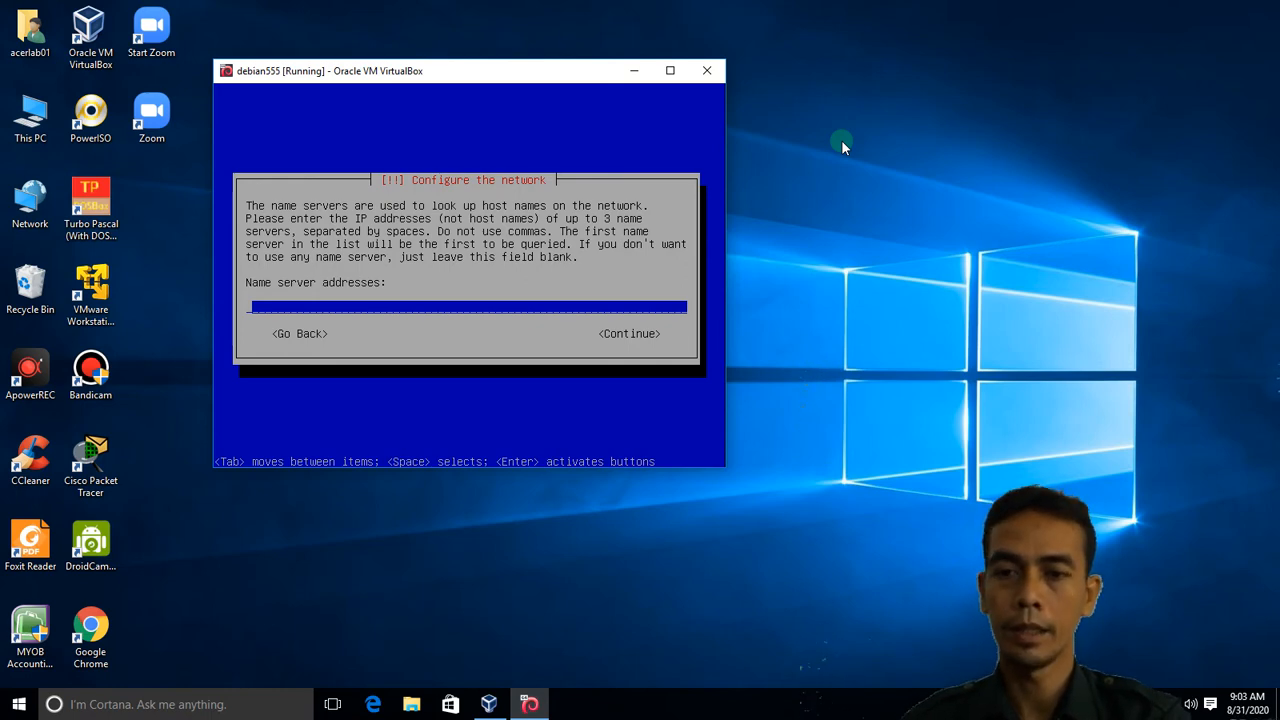
key(Return)
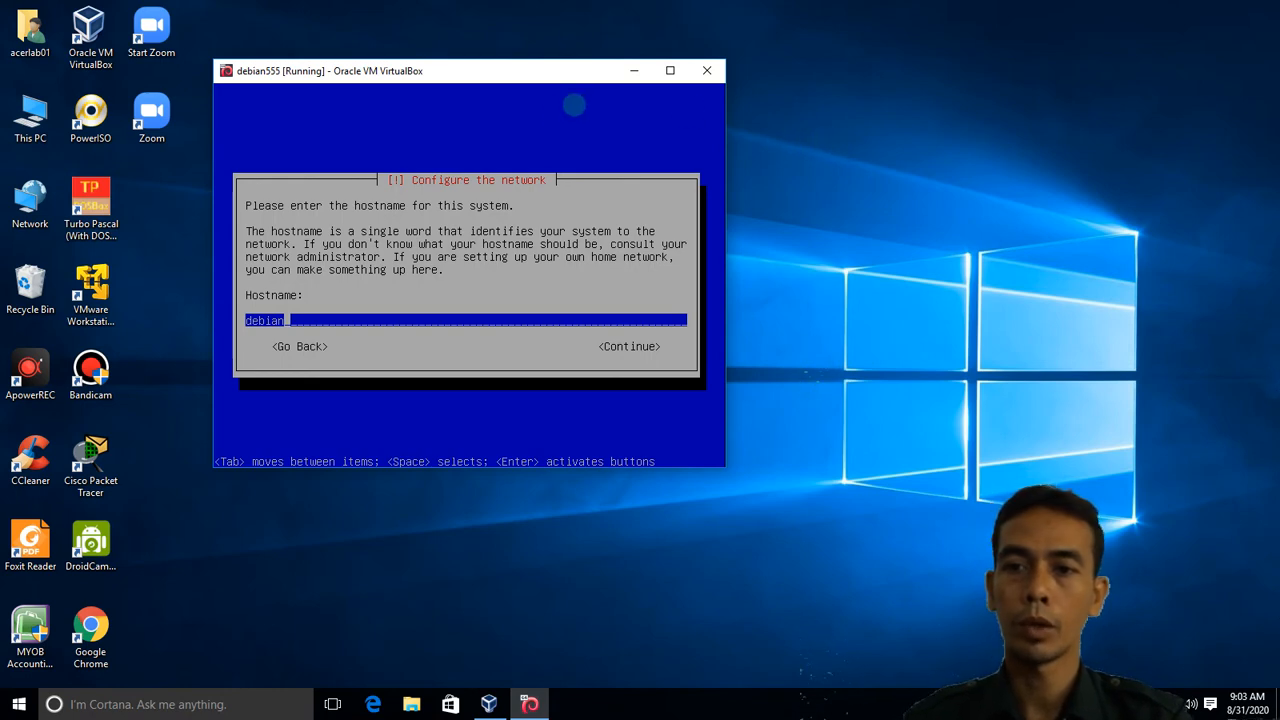
- View the host computer's name in the Windows system properties of This PC, and close the opened windows
double_click(28, 120)
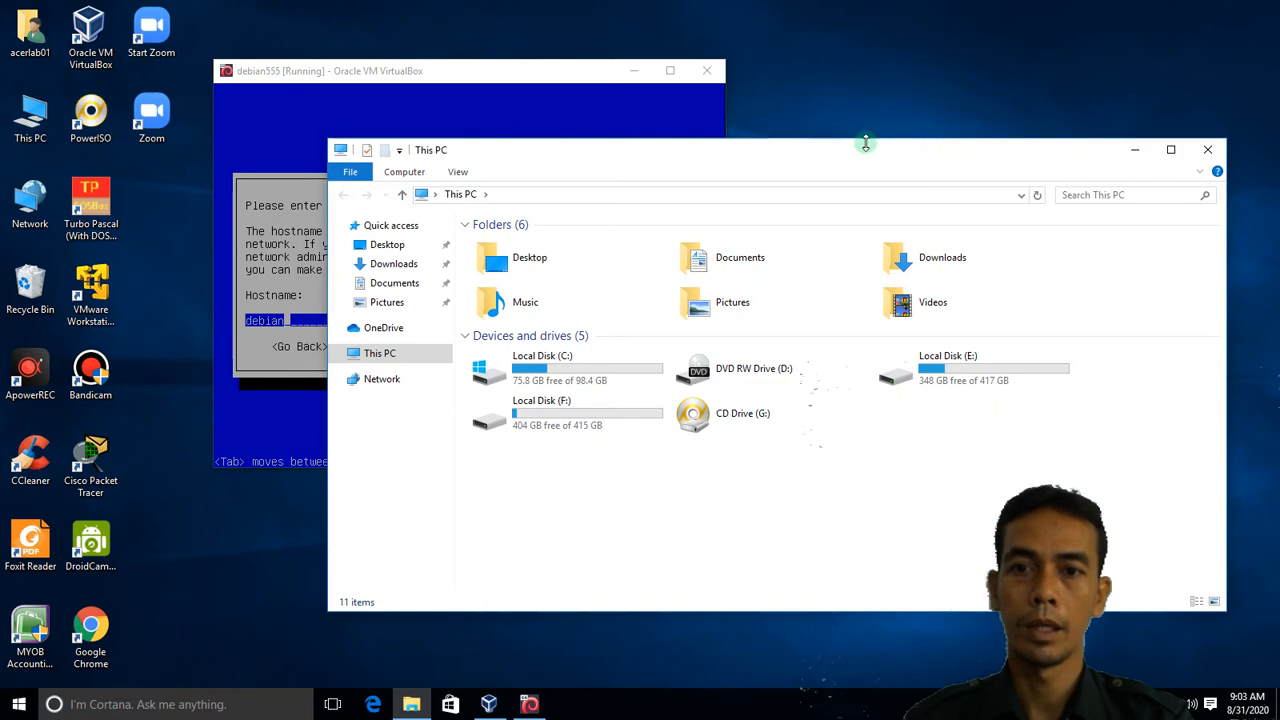
right_click(405, 356)
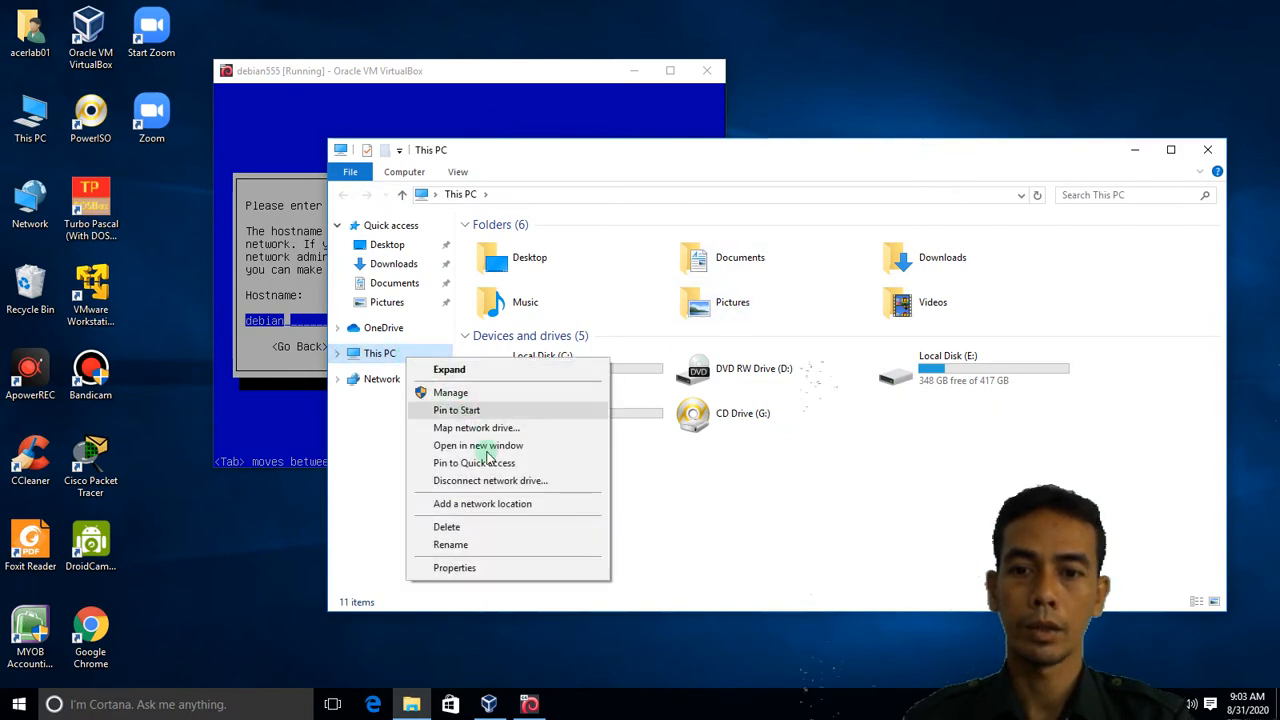
click(490, 567)
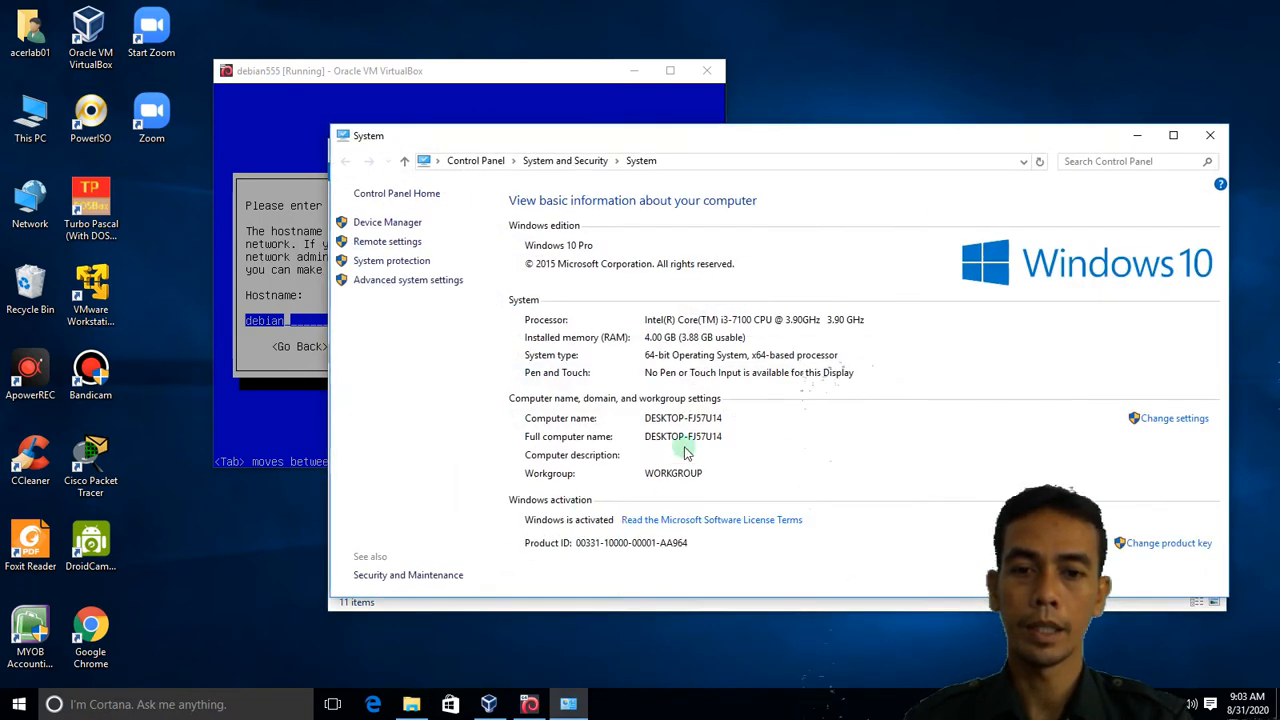
click(1210, 137)
click(1208, 150)
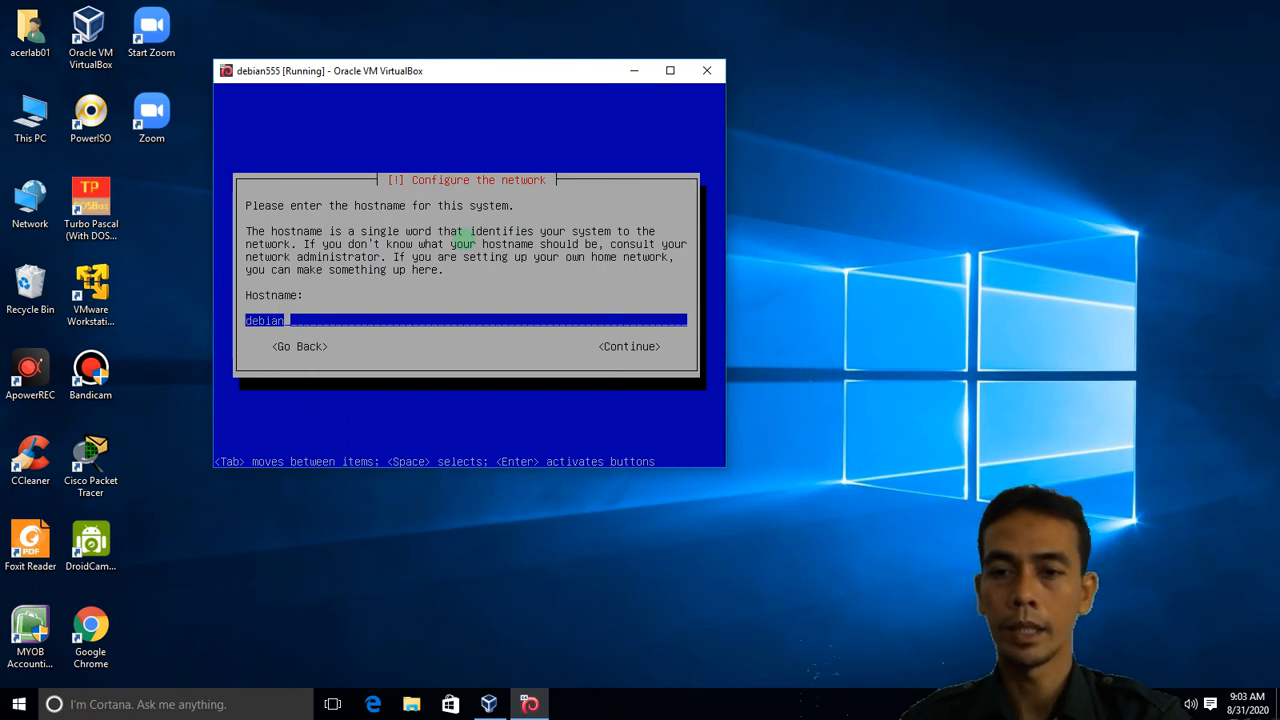
- Accept debian as the hostname with a blank domain name, and choose the Eastern time zone
key(Return)
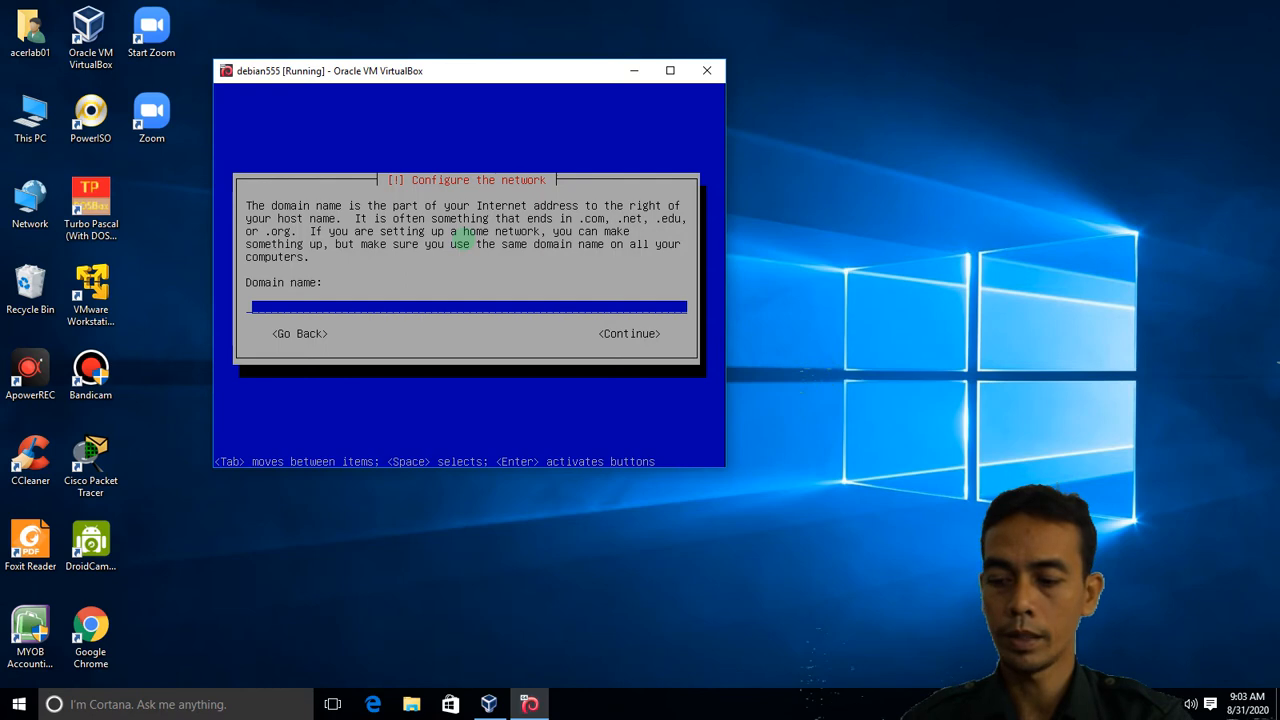
key(Return)
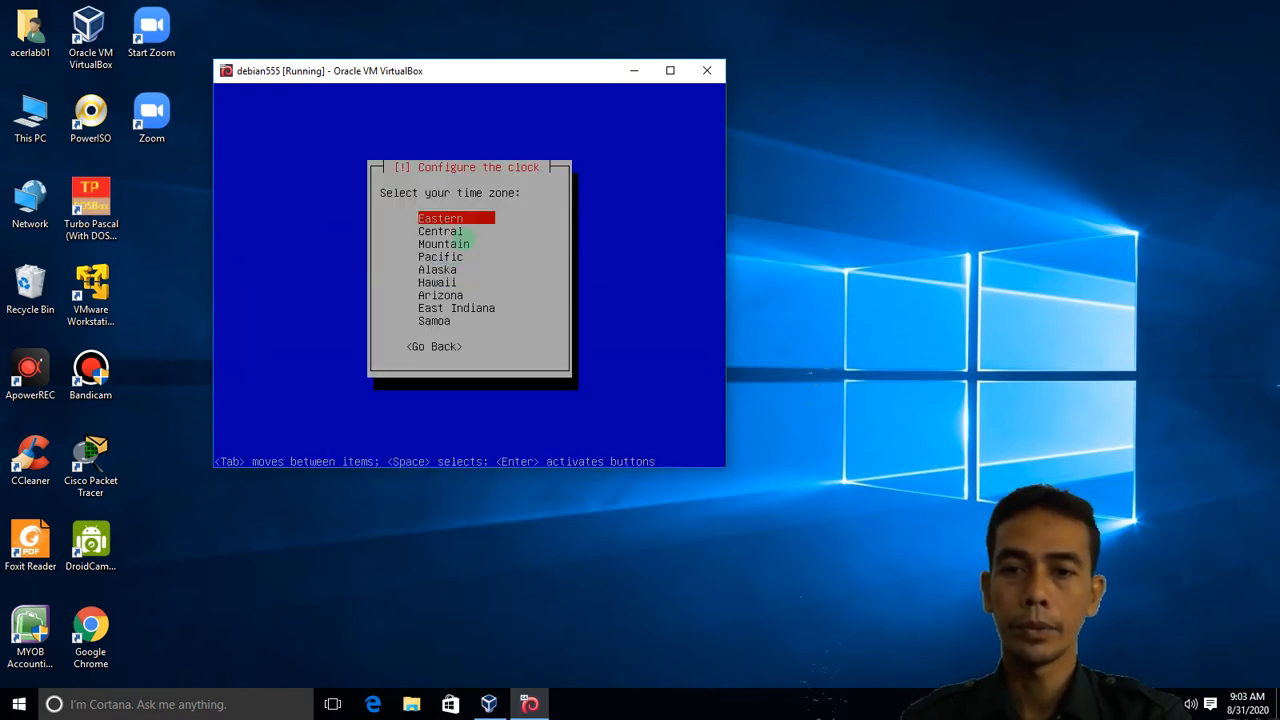
key(Return)
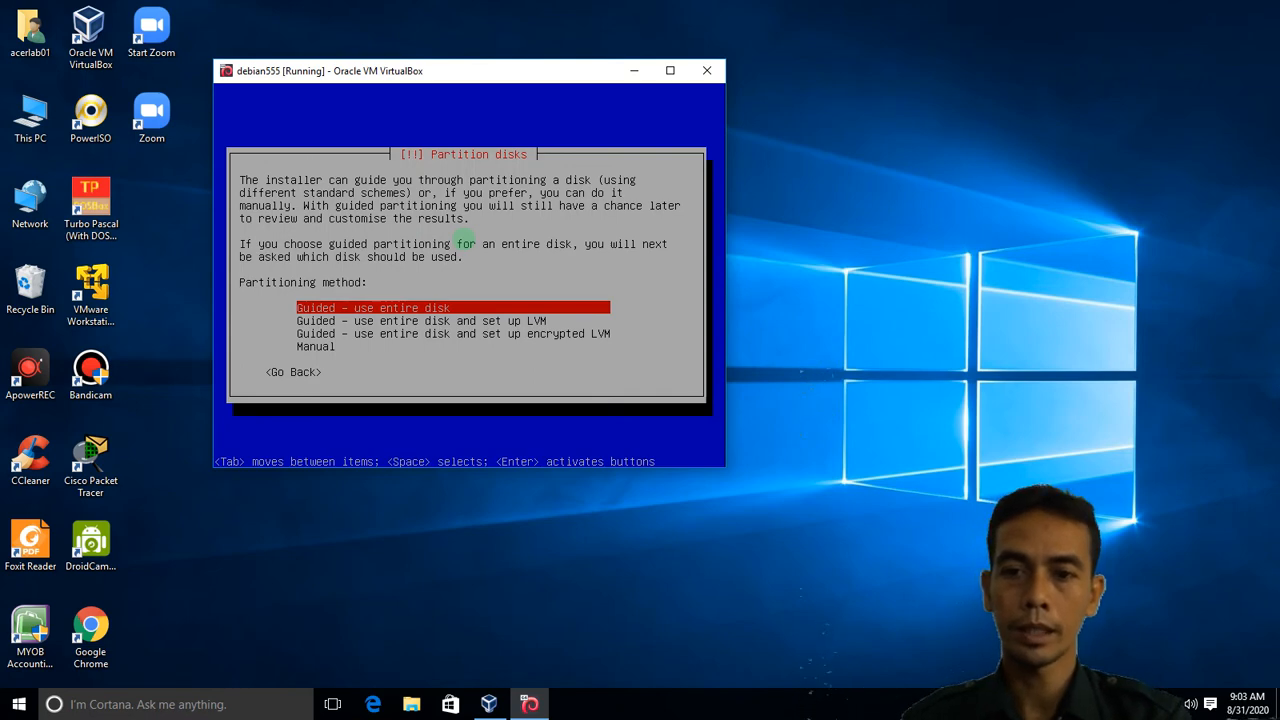
- Review the available partitioning methods, from guided entire disk and LVM variants to Manual
key(Down)
key(Down)
key(Down)
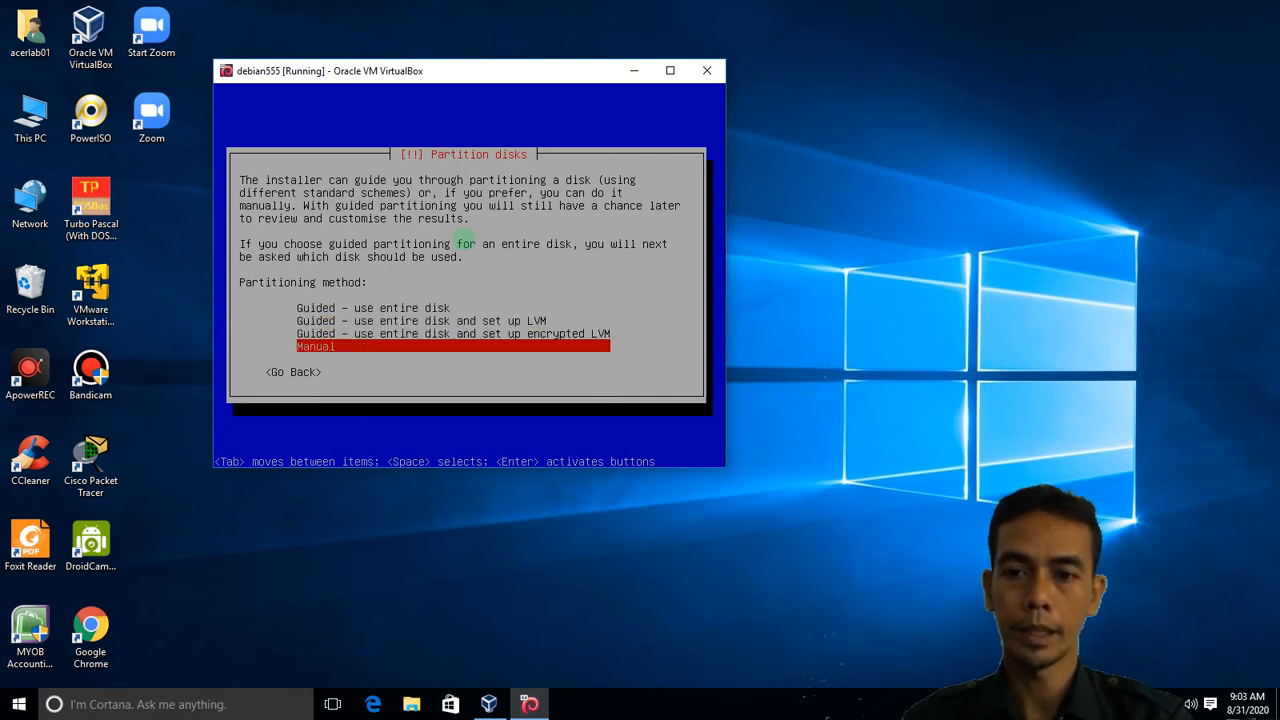
key(Up)
key(Up)
key(Up)
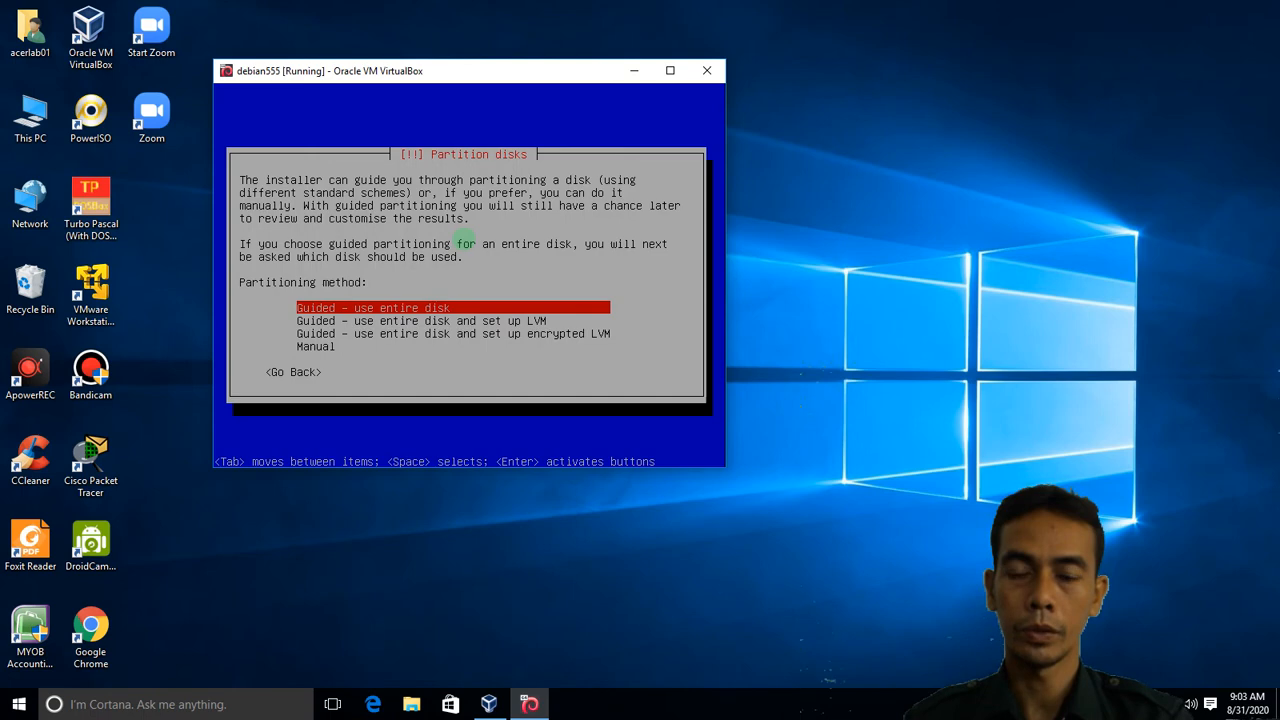
key(Down)
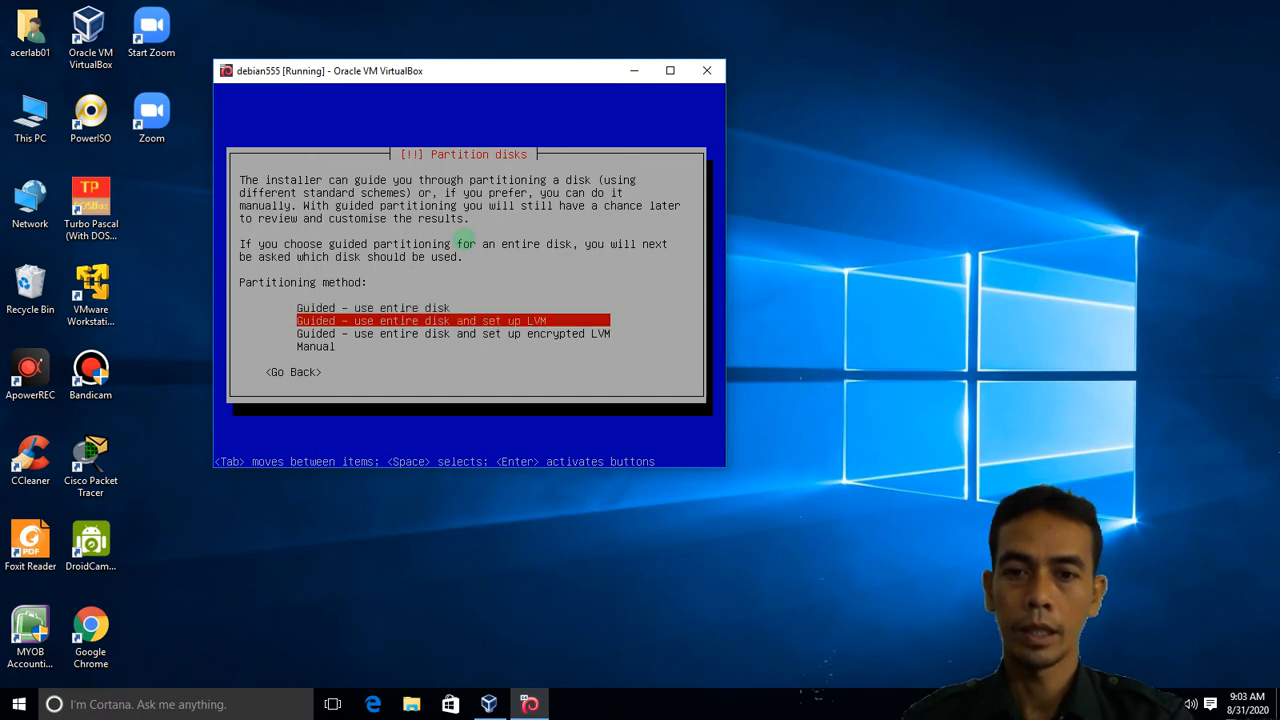
key(Down)
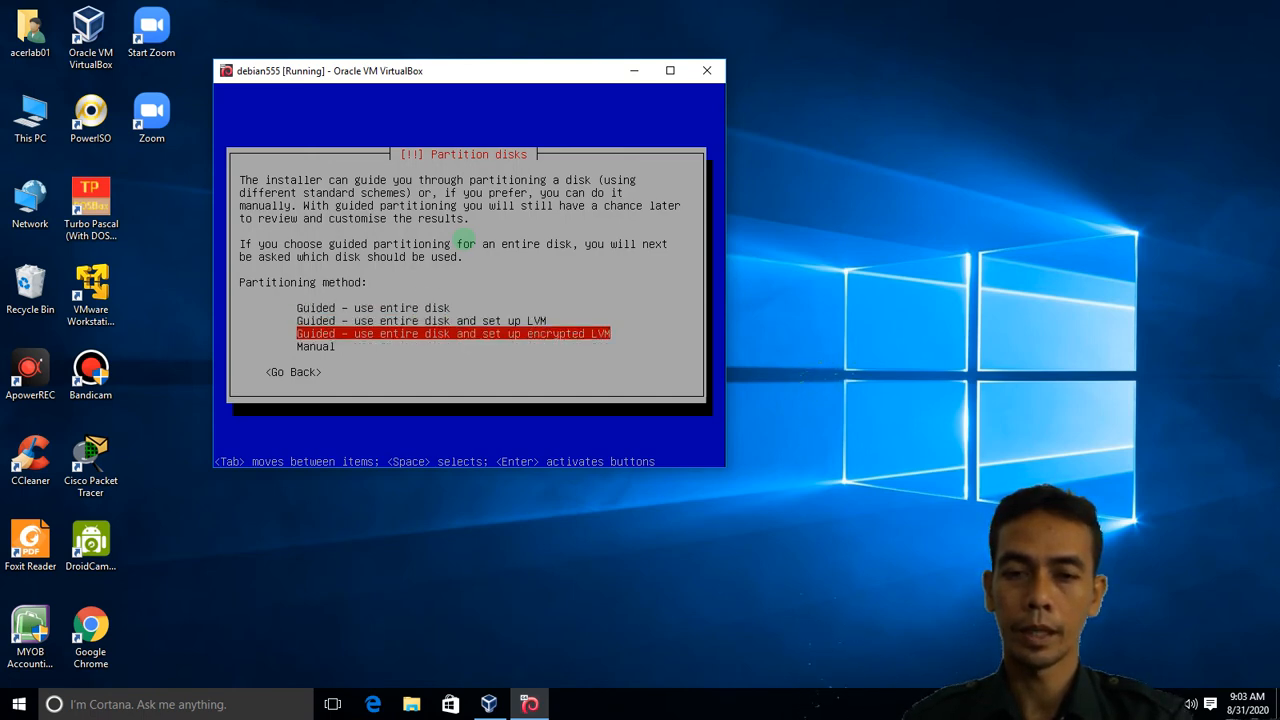
key(Down)
key(Up)
key(Up)
key(Up)
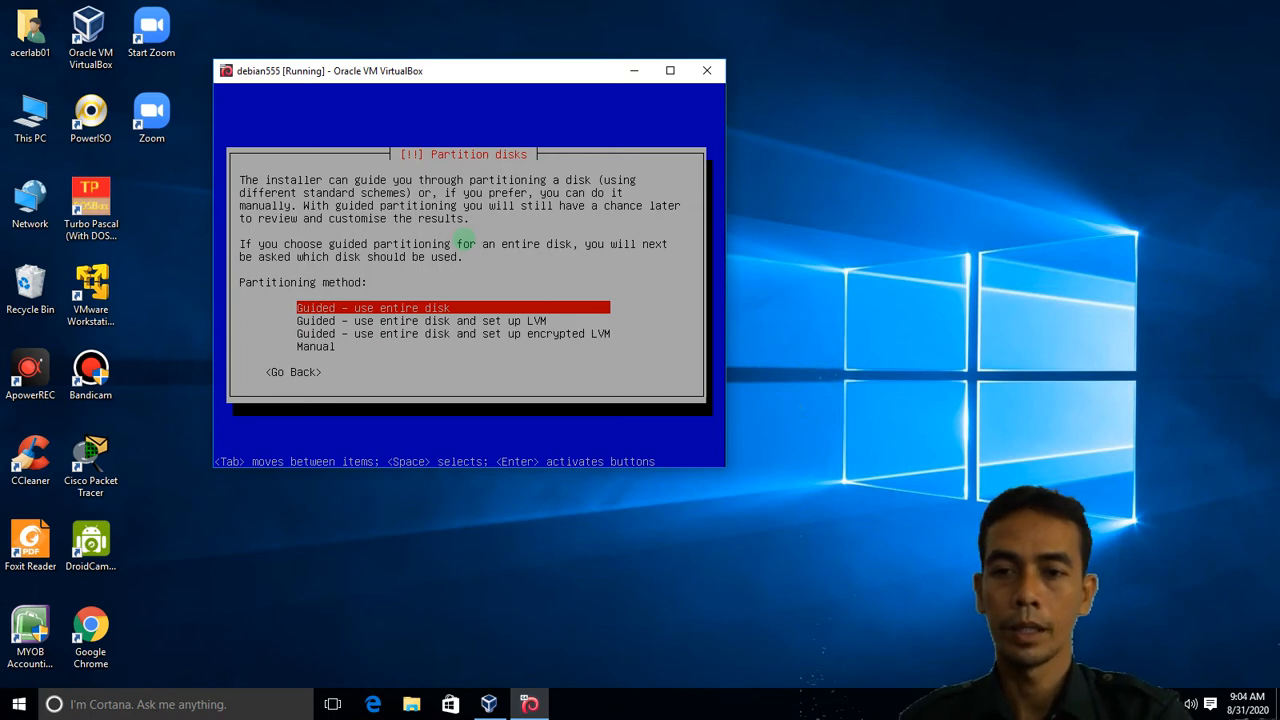
key(Down)
key(Down)
key(Up)
key(Up)
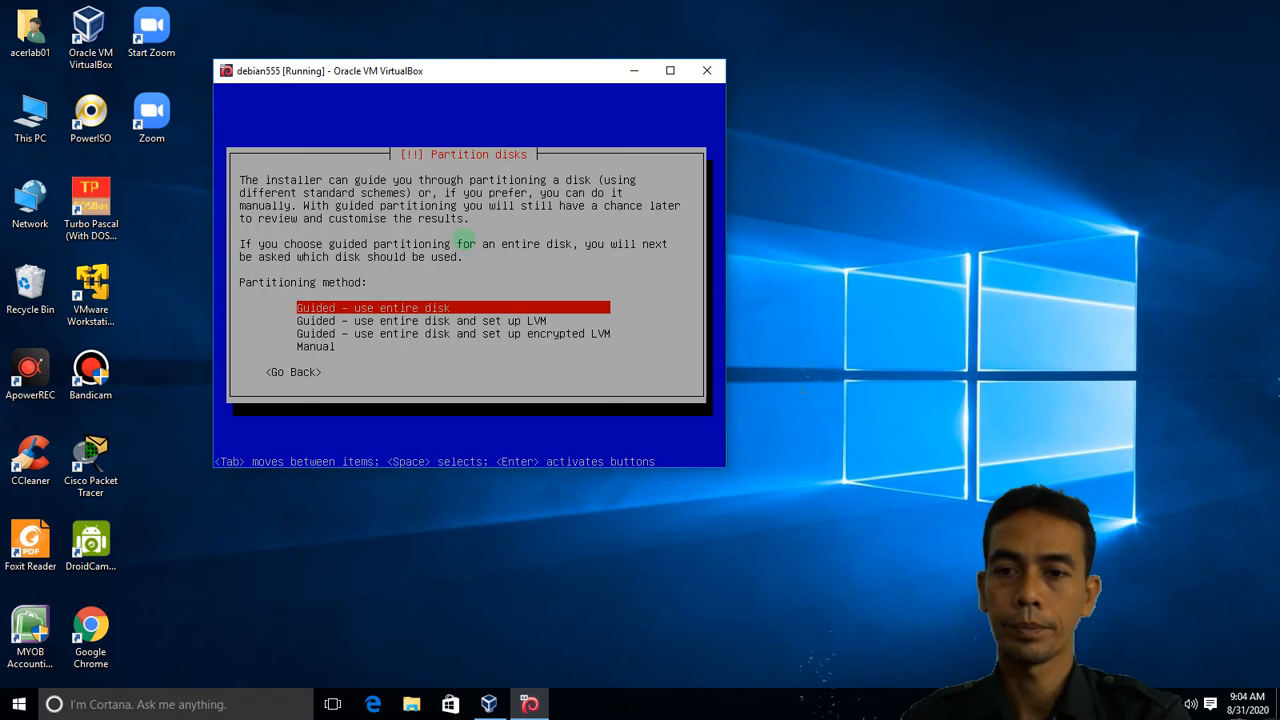
- Set up guided partitioning of the entire SCSI1 (sda) VBOX HARDDISK with all files in one partition
key(Return)
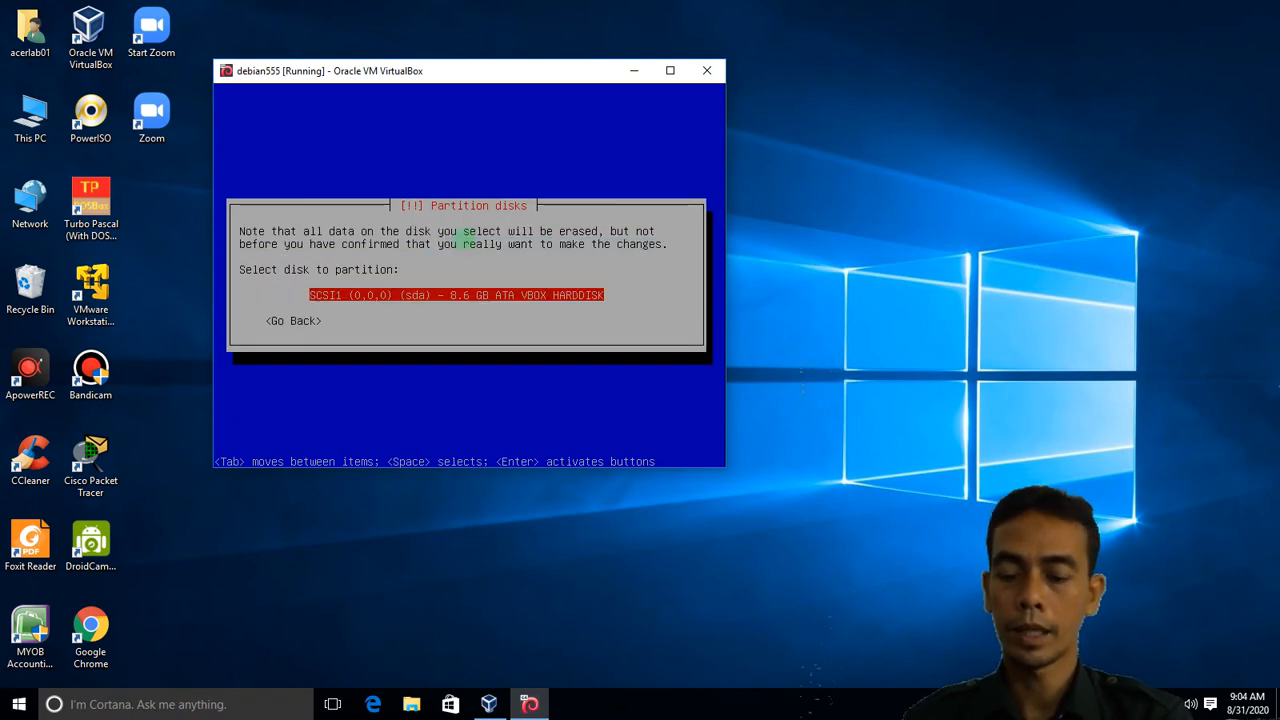
key(Return)
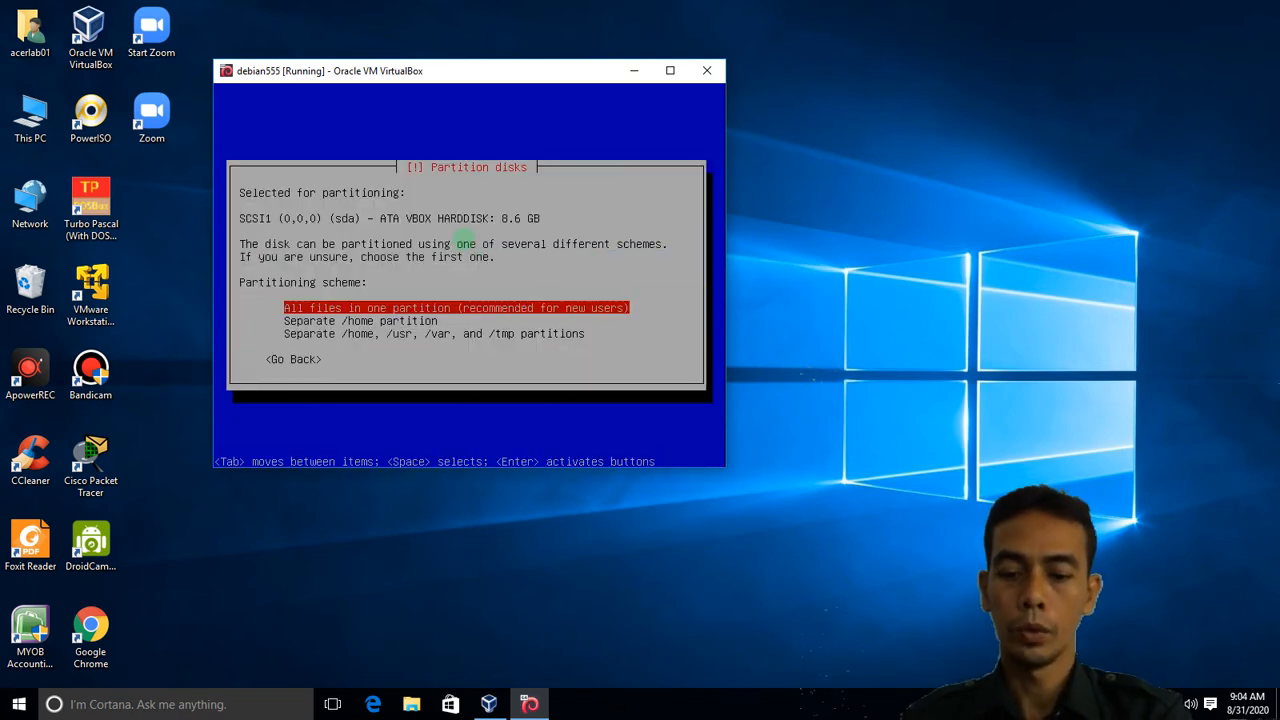
key(Down)
key(Down)
key(Up)
key(Up)
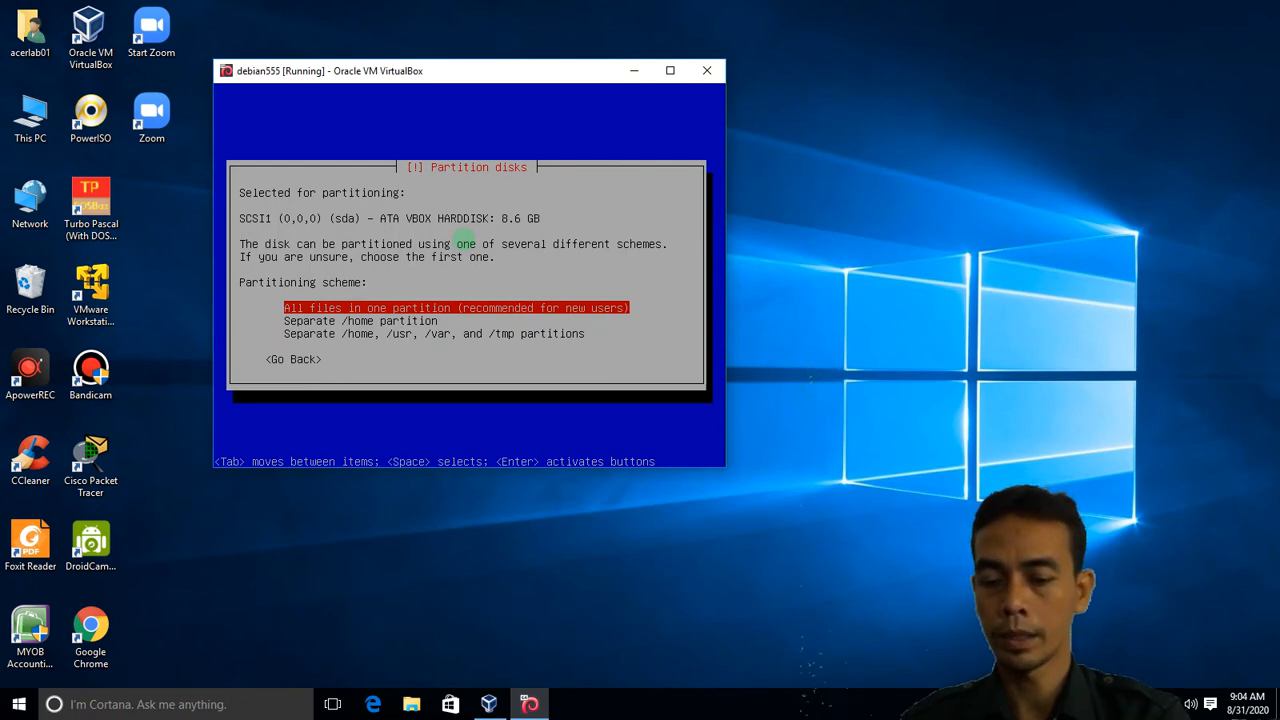
key(Return)
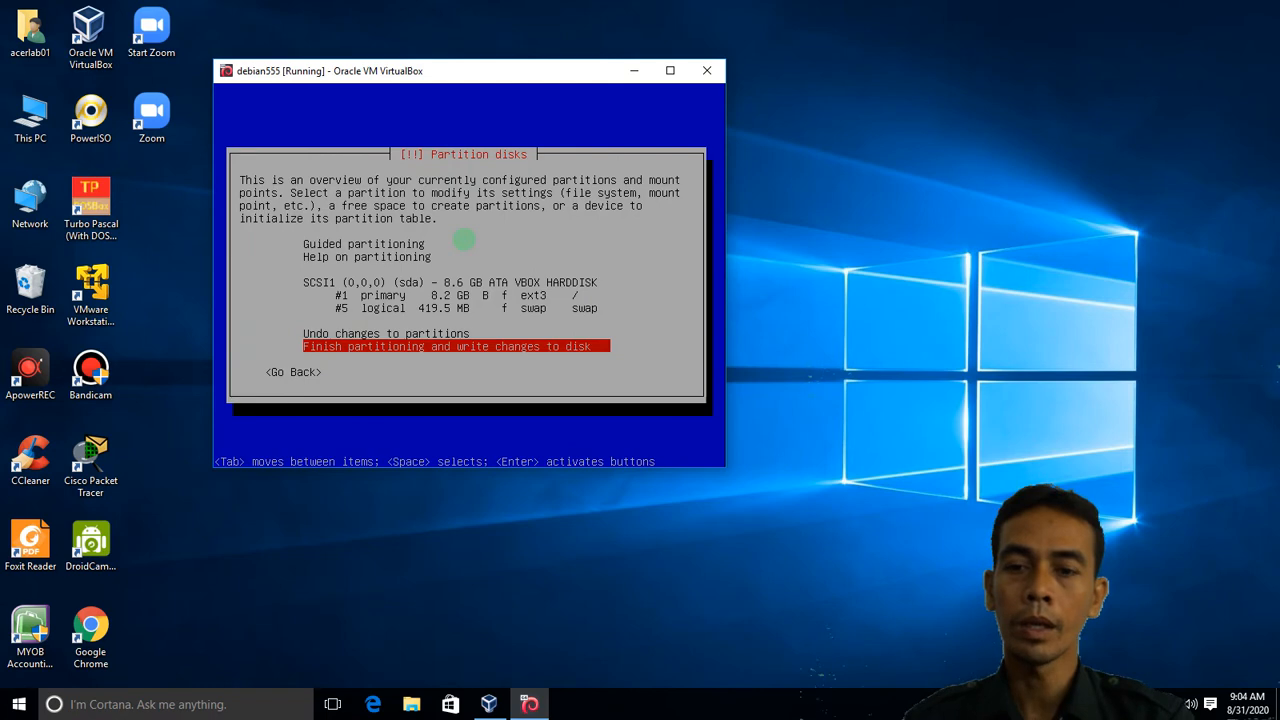
- Examine the configured primary ext3 and logical swap partitions in the partitioning overview
key(Up)
key(Up)
key(Up)
key(Up)
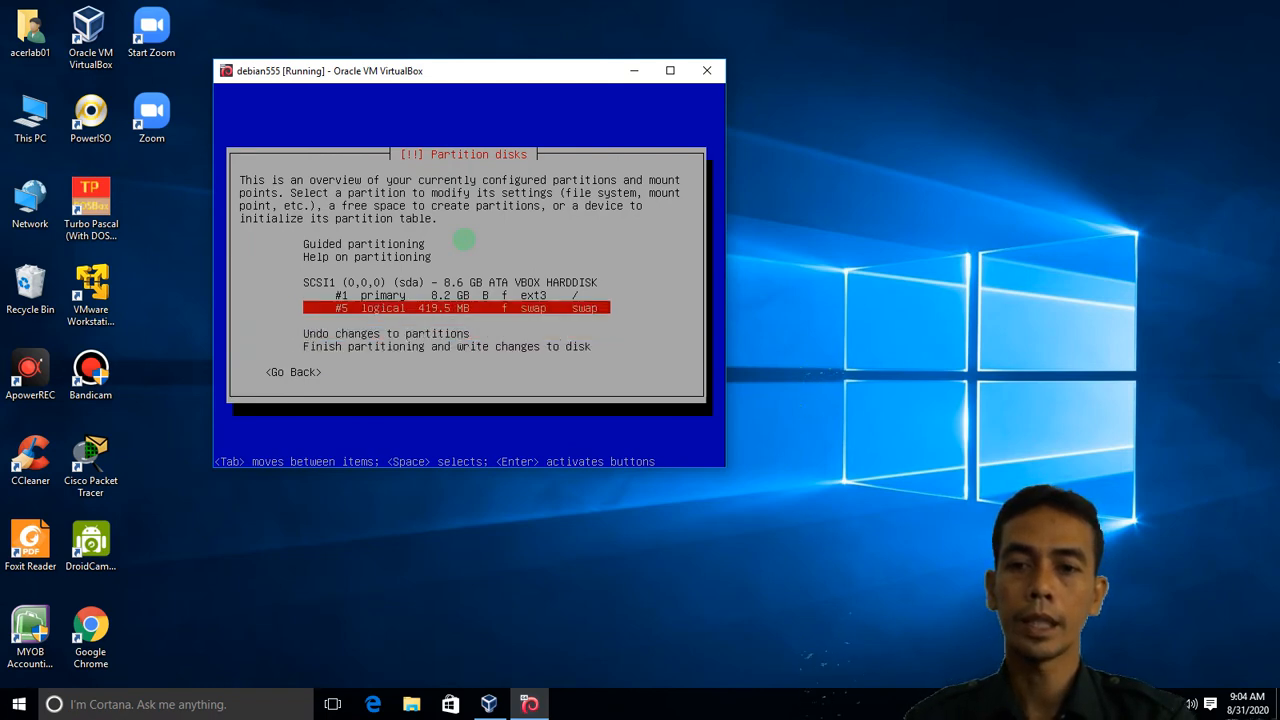
key(Down)
key(Down)
key(Up)
key(Down)
key(Up)
key(Down)
key(Up)
key(Down)
key(Up)
key(Down)
key(Up)
key(Down)
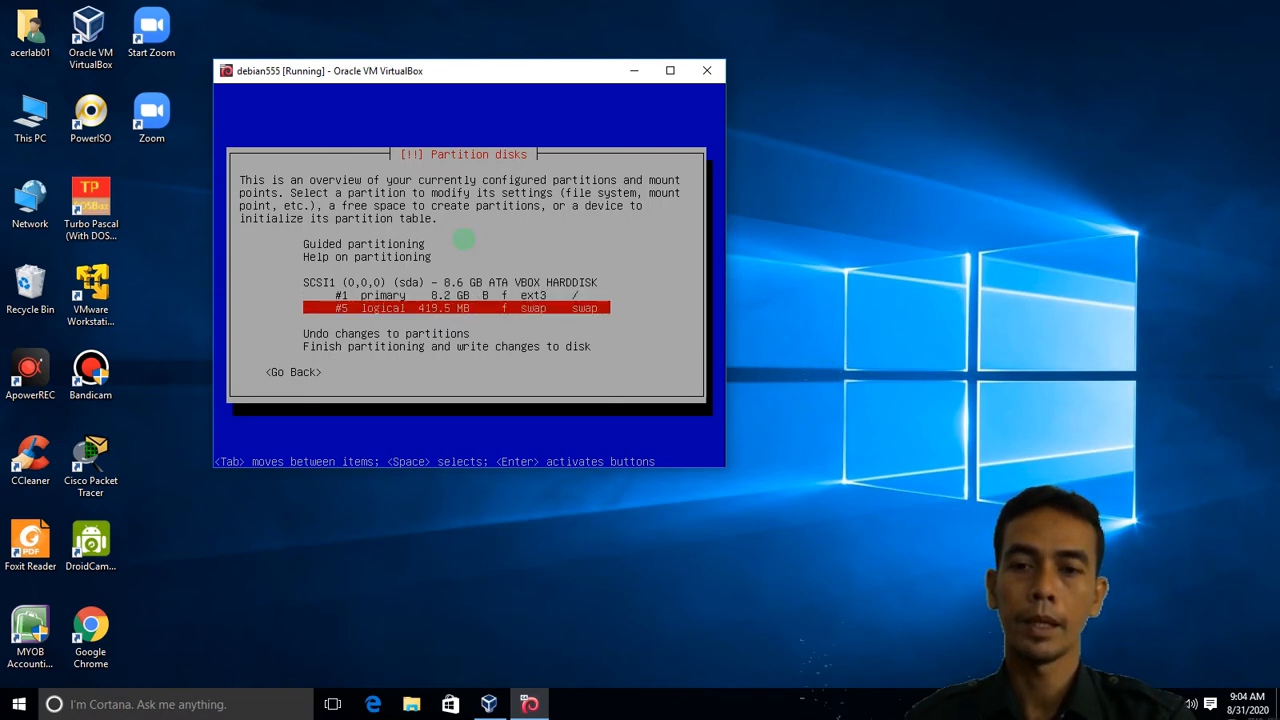
- Compare the primary ext3 root partition with the logical swap partition in the partition overview
key(Up)
key(Down)
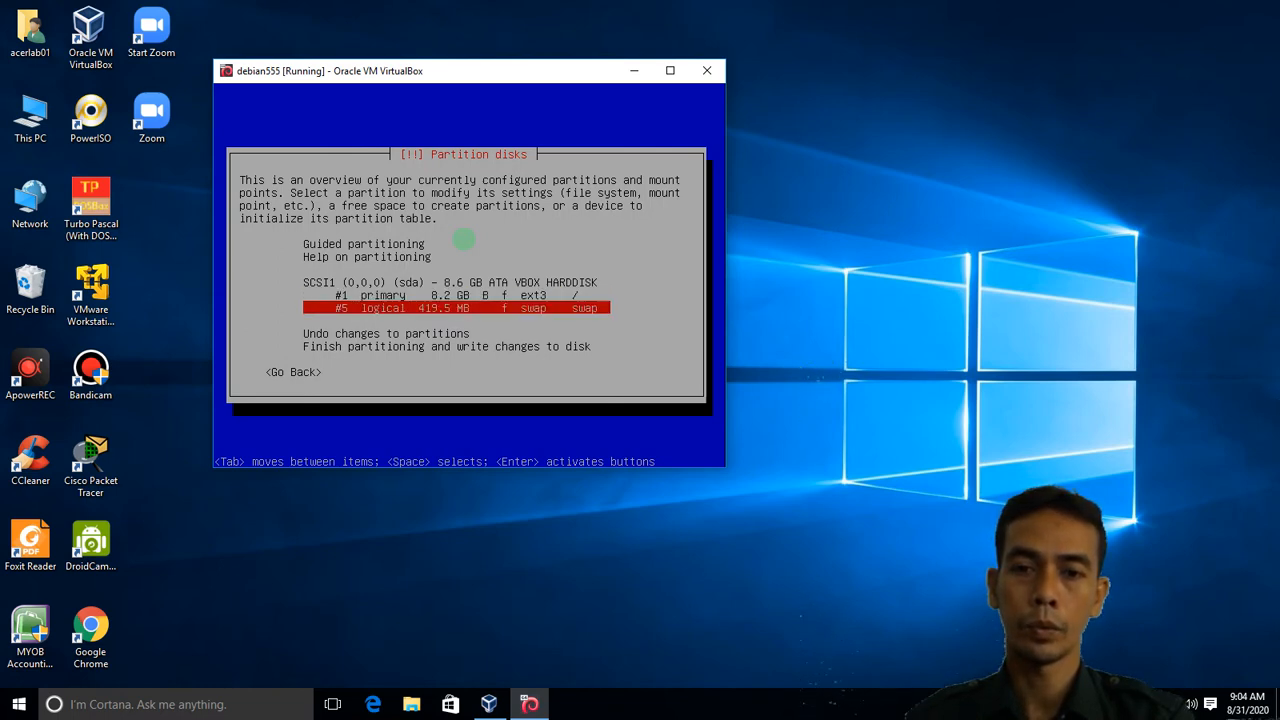
key(Up)
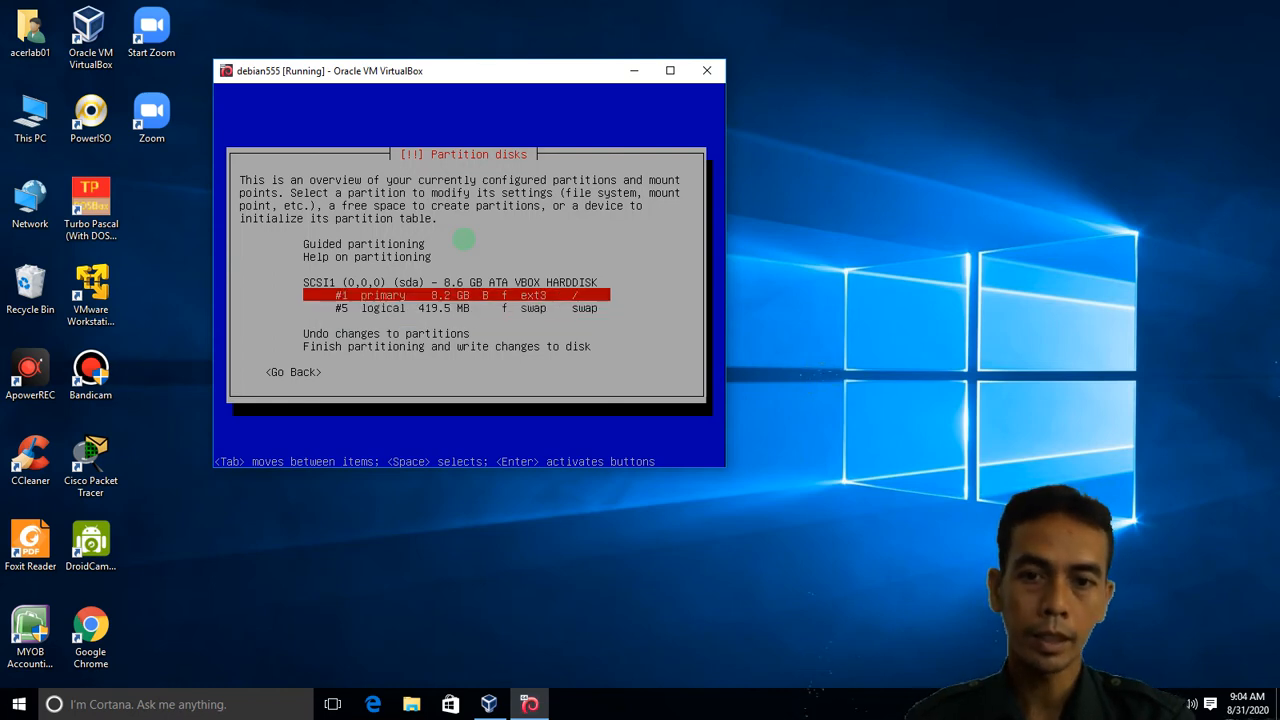
key(Down)
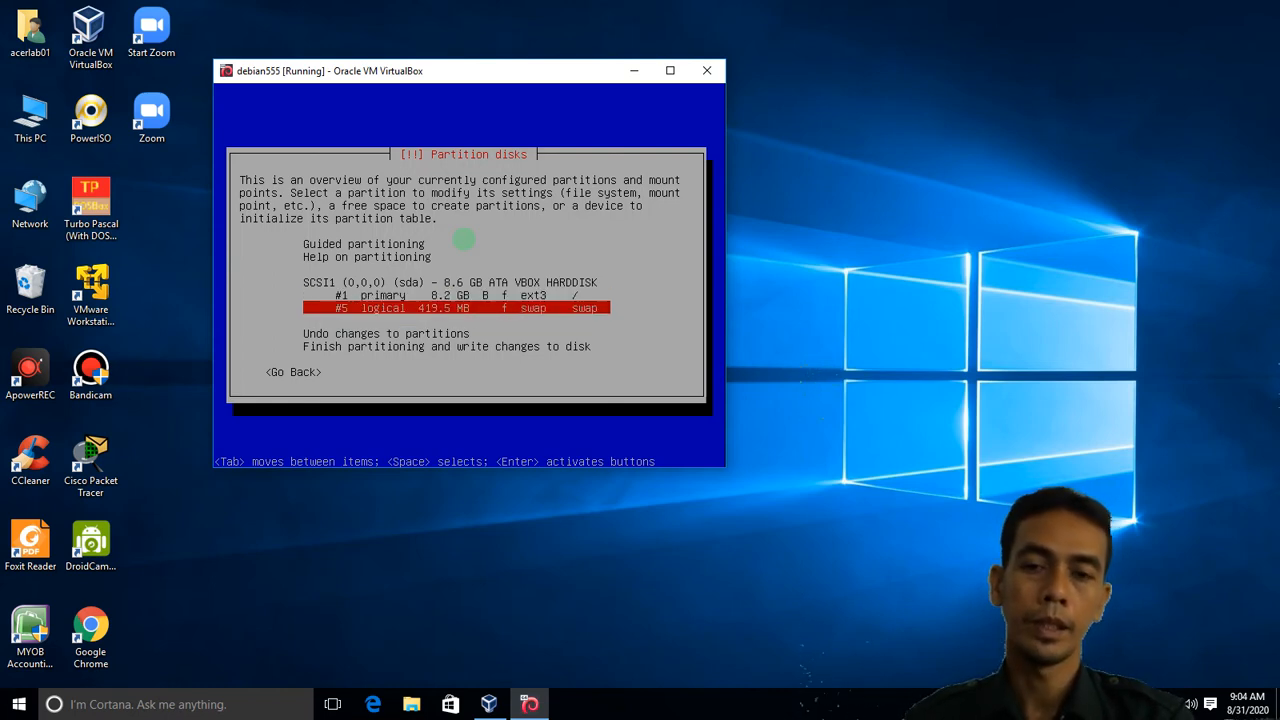
key(Up)
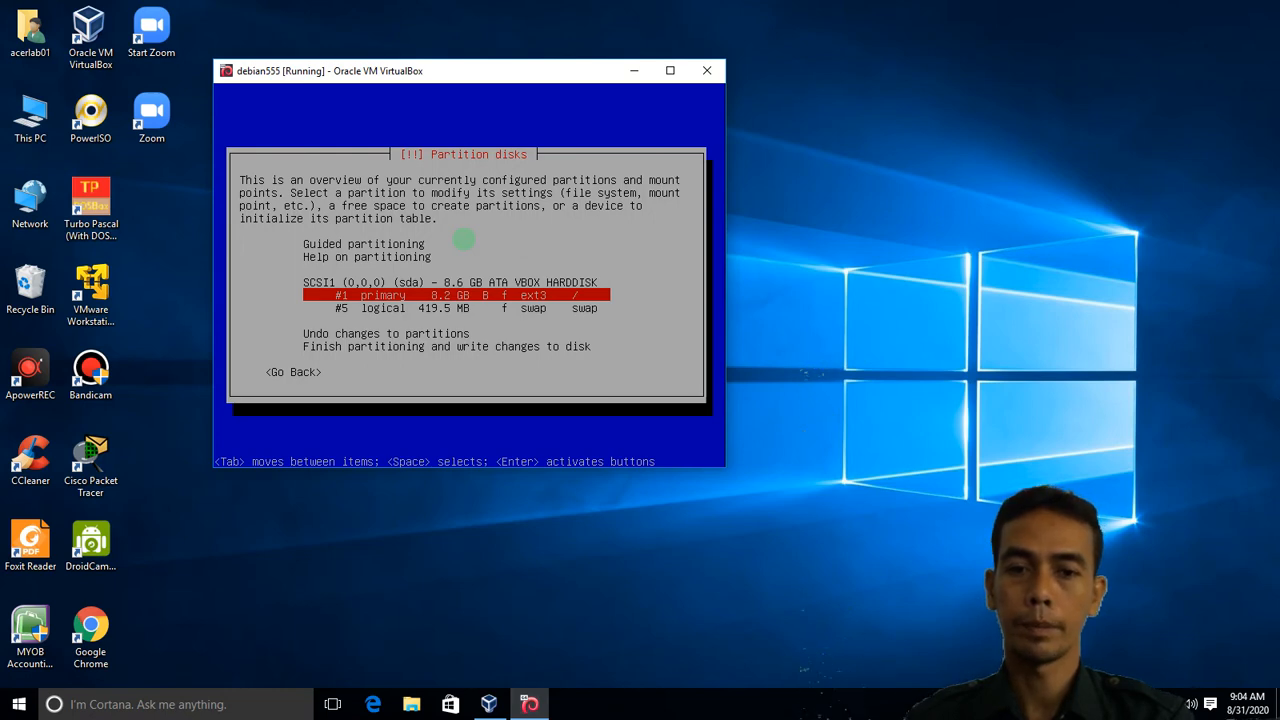
key(Down)
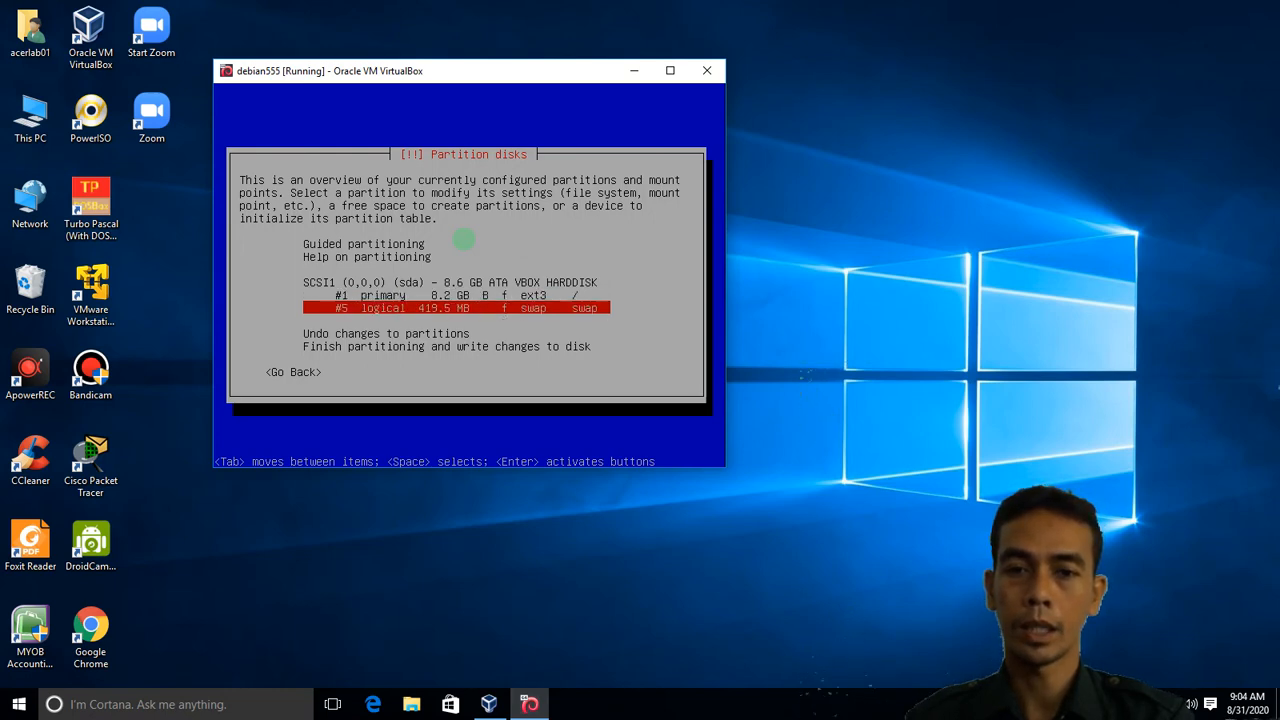
key(Up)
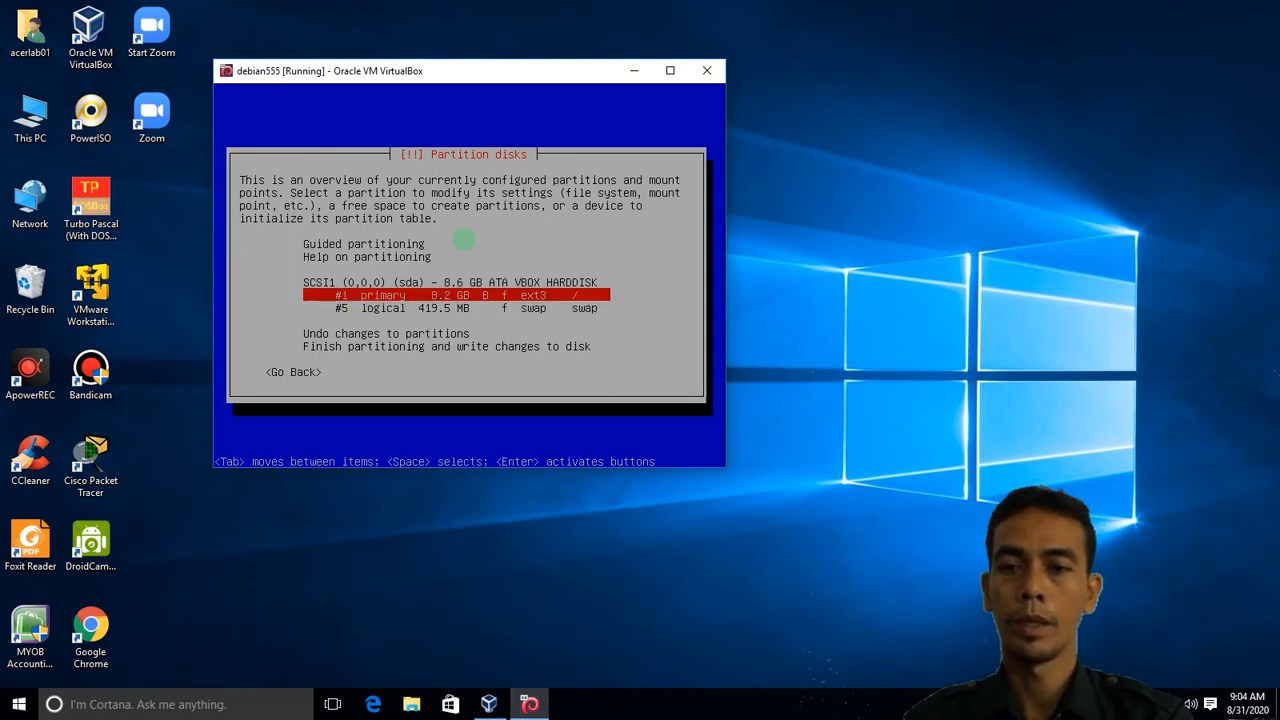
- View the host computer's local drives C, F and E in This PC, and minimize the File Explorer window
double_click(40, 124)
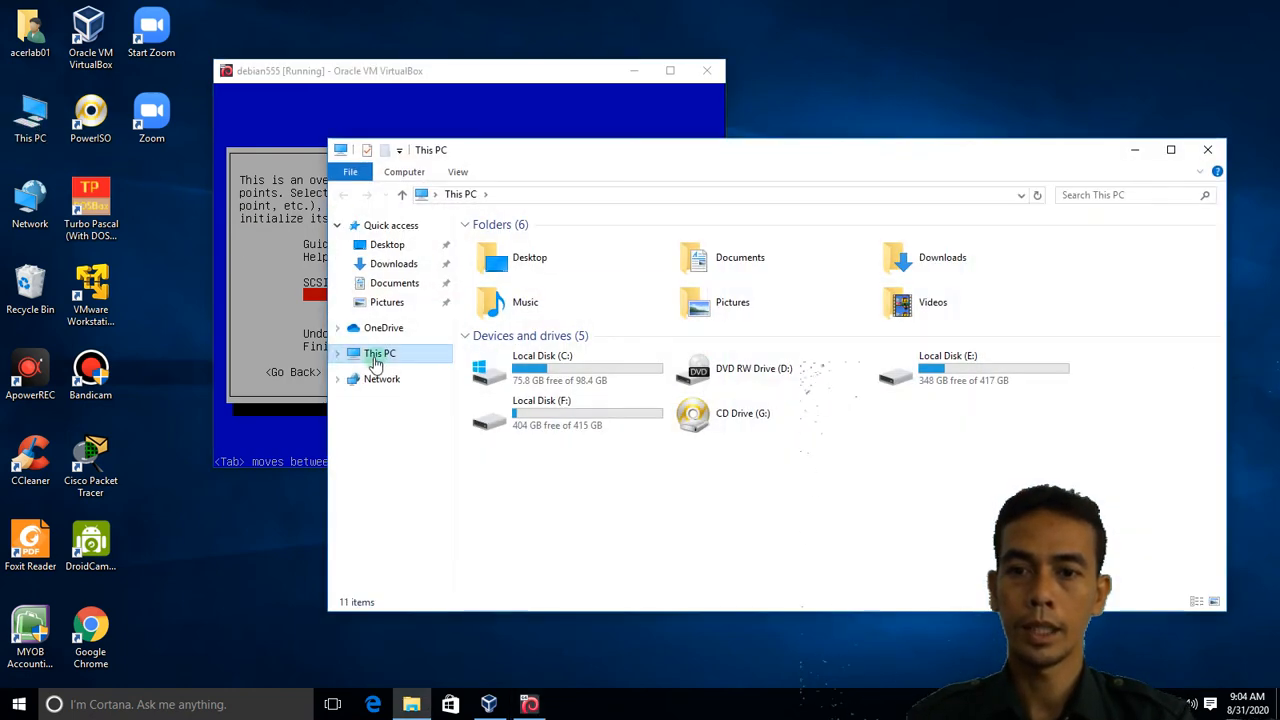
click(530, 372)
click(540, 412)
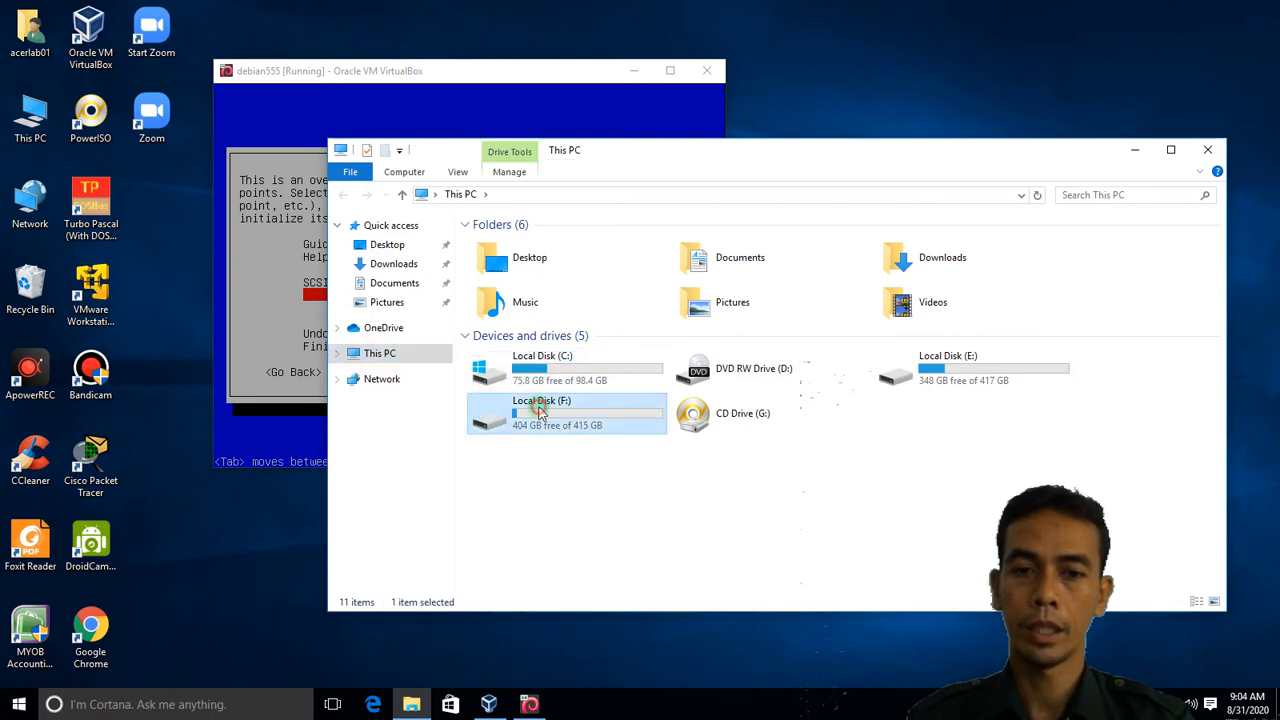
click(905, 372)
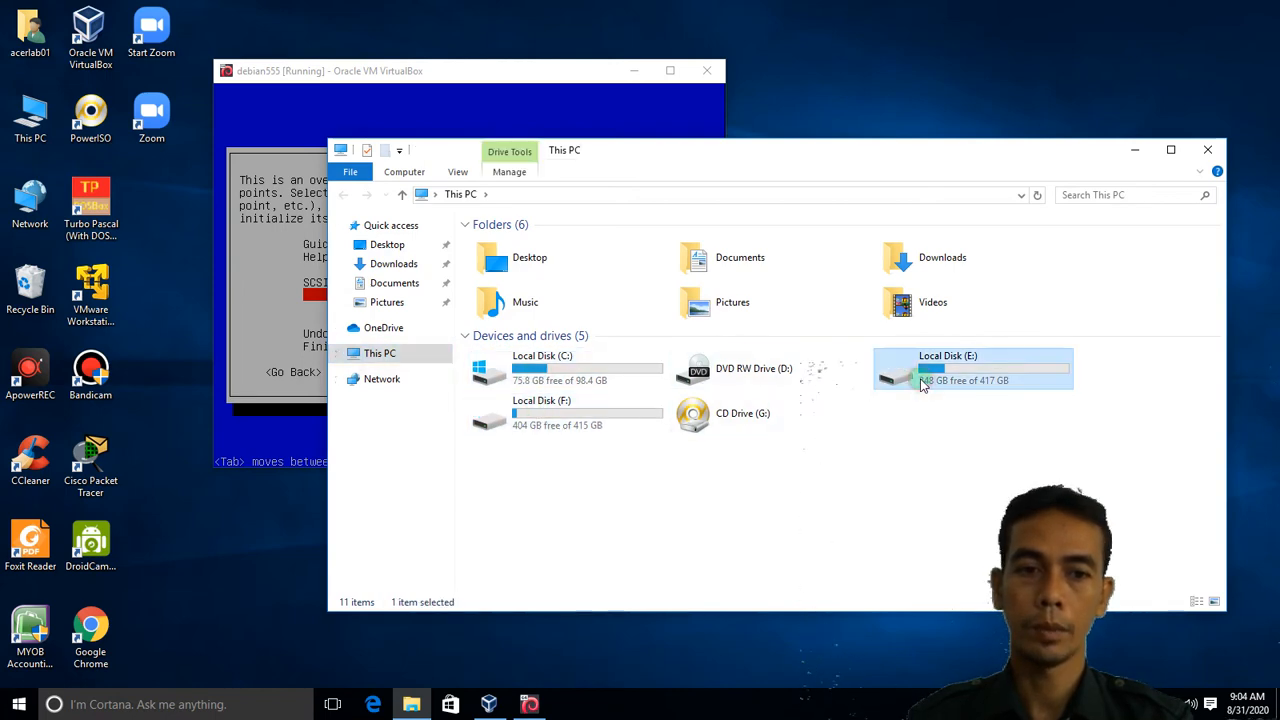
click(1134, 150)
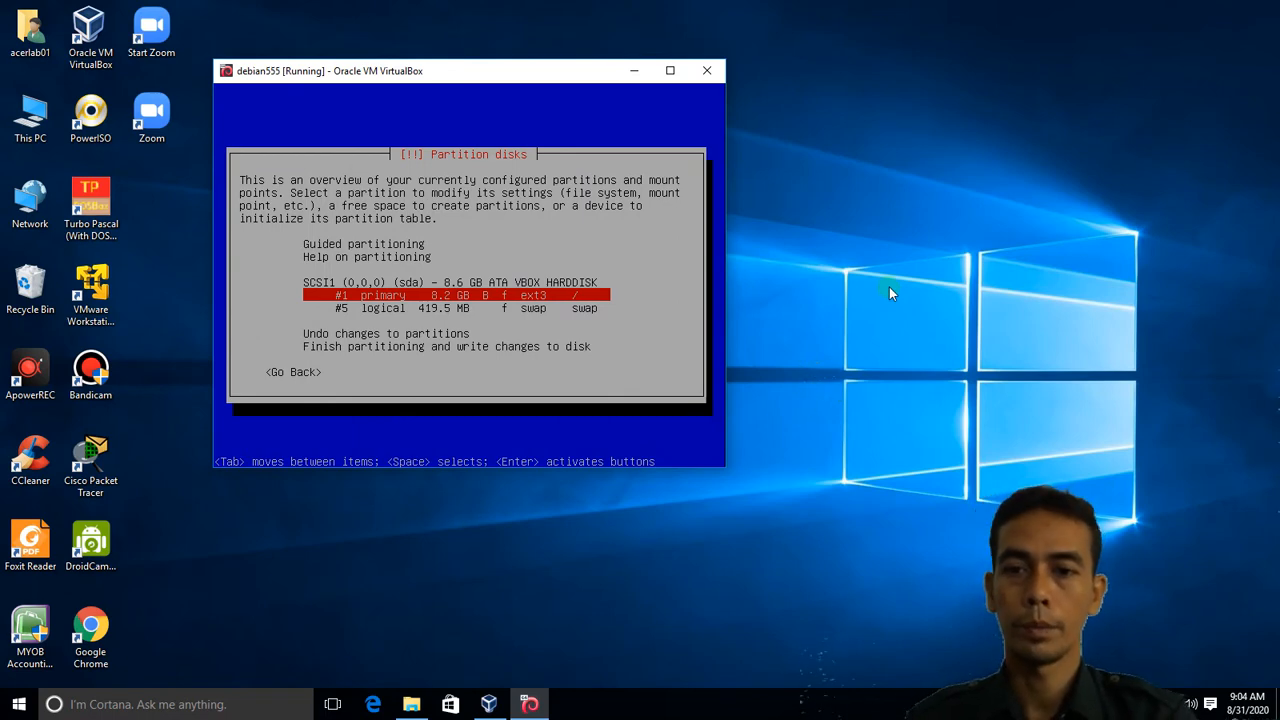
- Finish partitioning and confirm writing the ext3 and swap partition changes to the SCSI1 (sda) disk
key(Down)
key(Down)
key(Down)
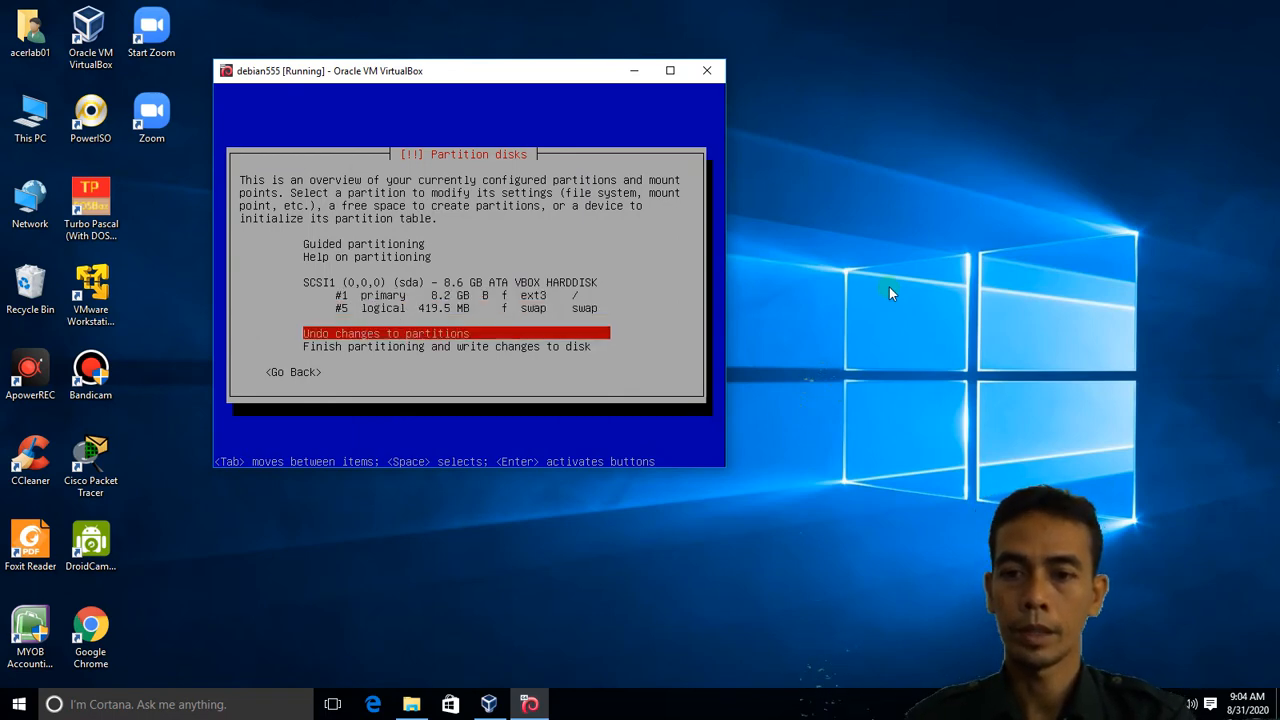
key(Return)
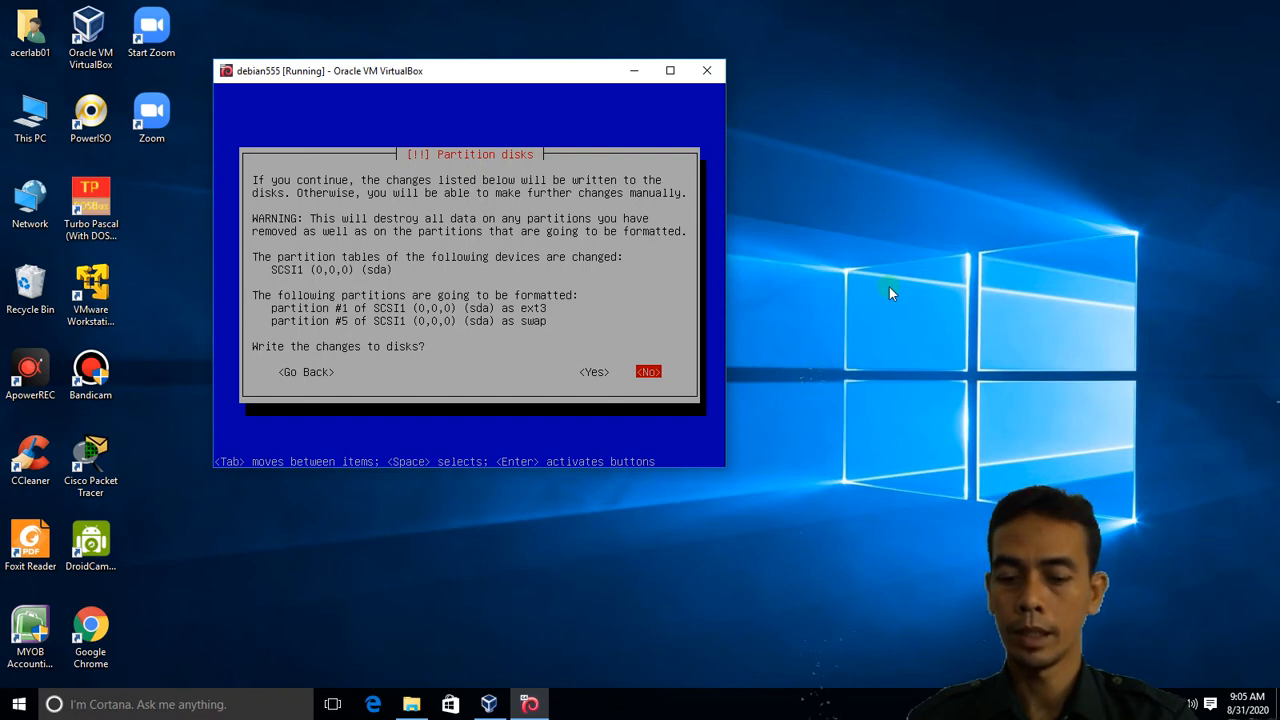
key(Left)
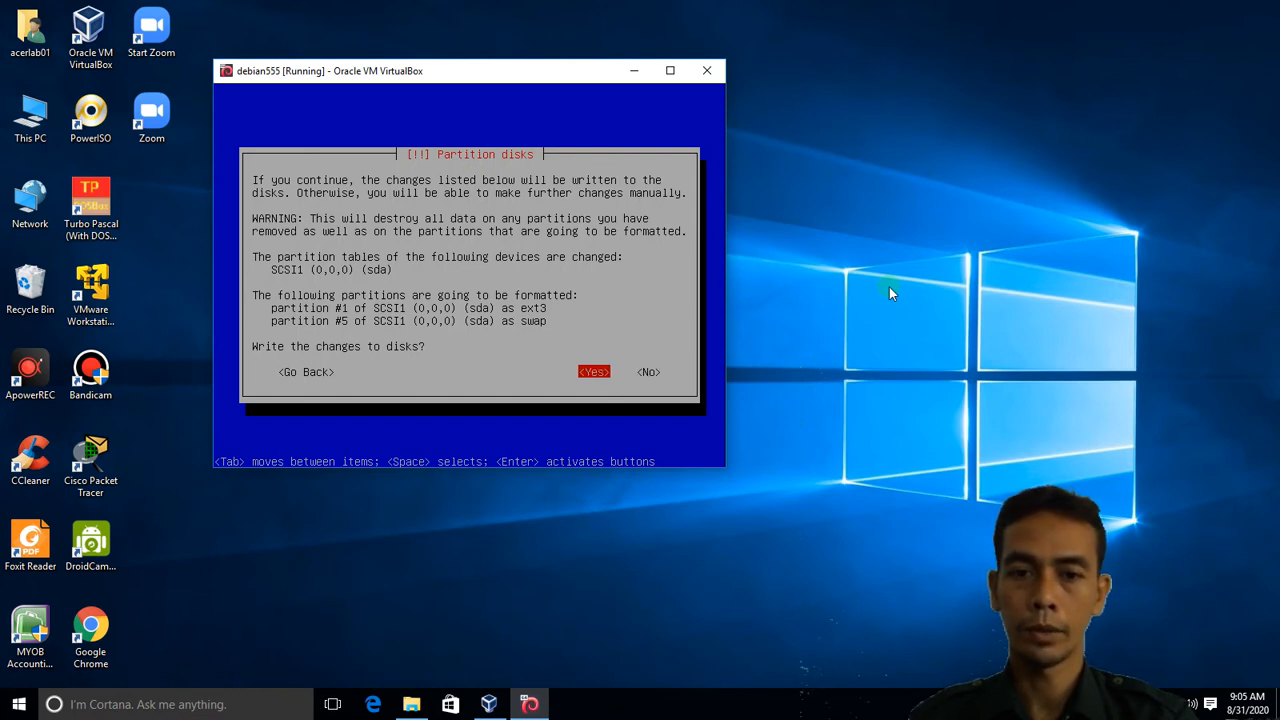
key(Right)
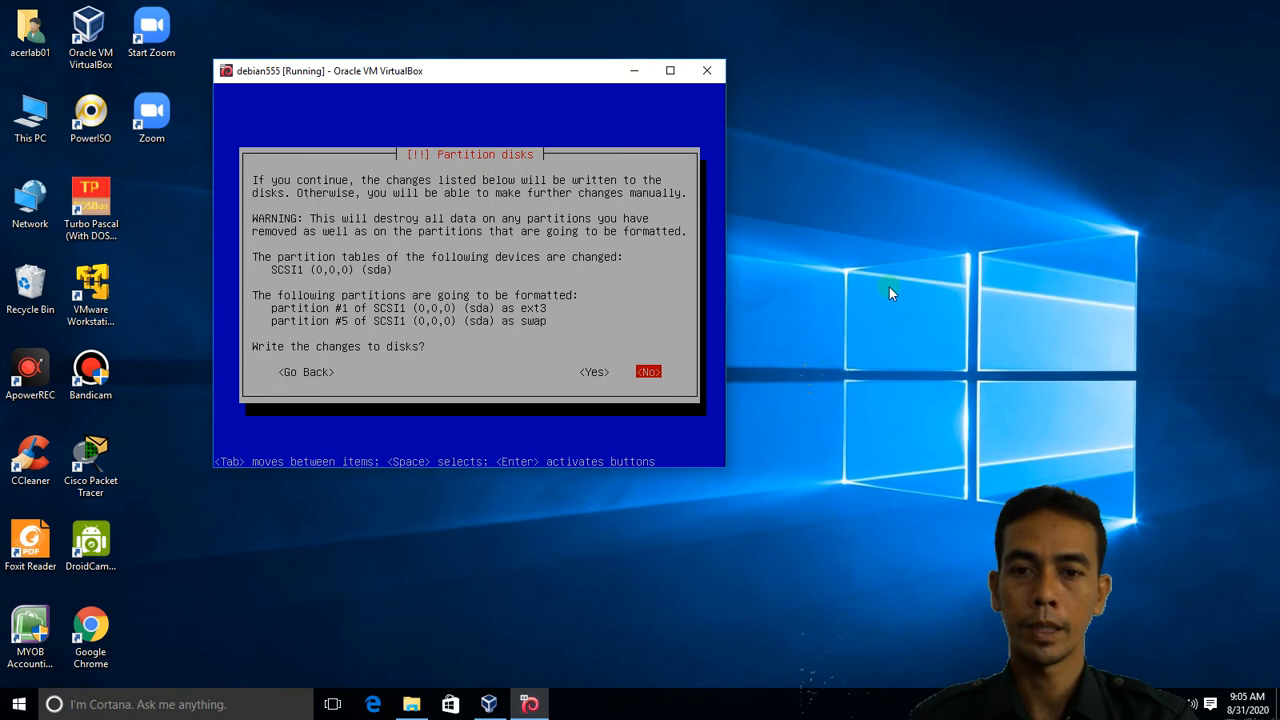
key(Left)
key(Return)
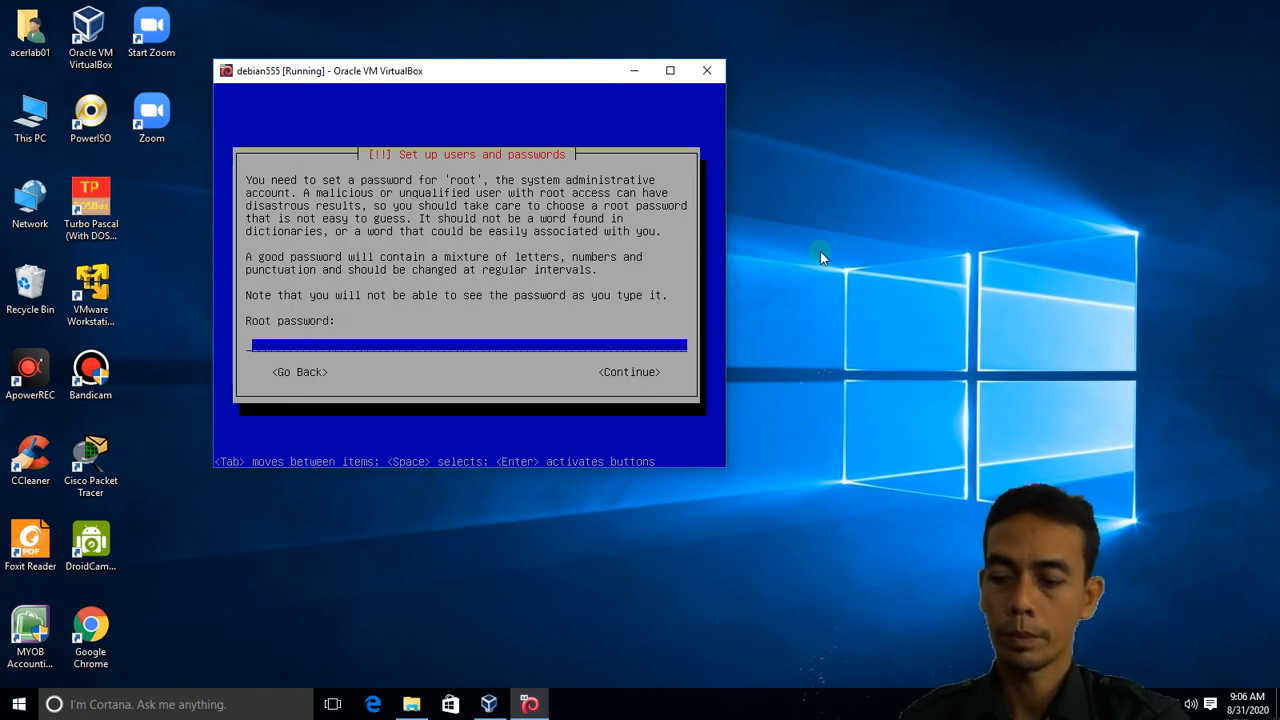
- Set the root account's password and re-enter it to verify
text(*)
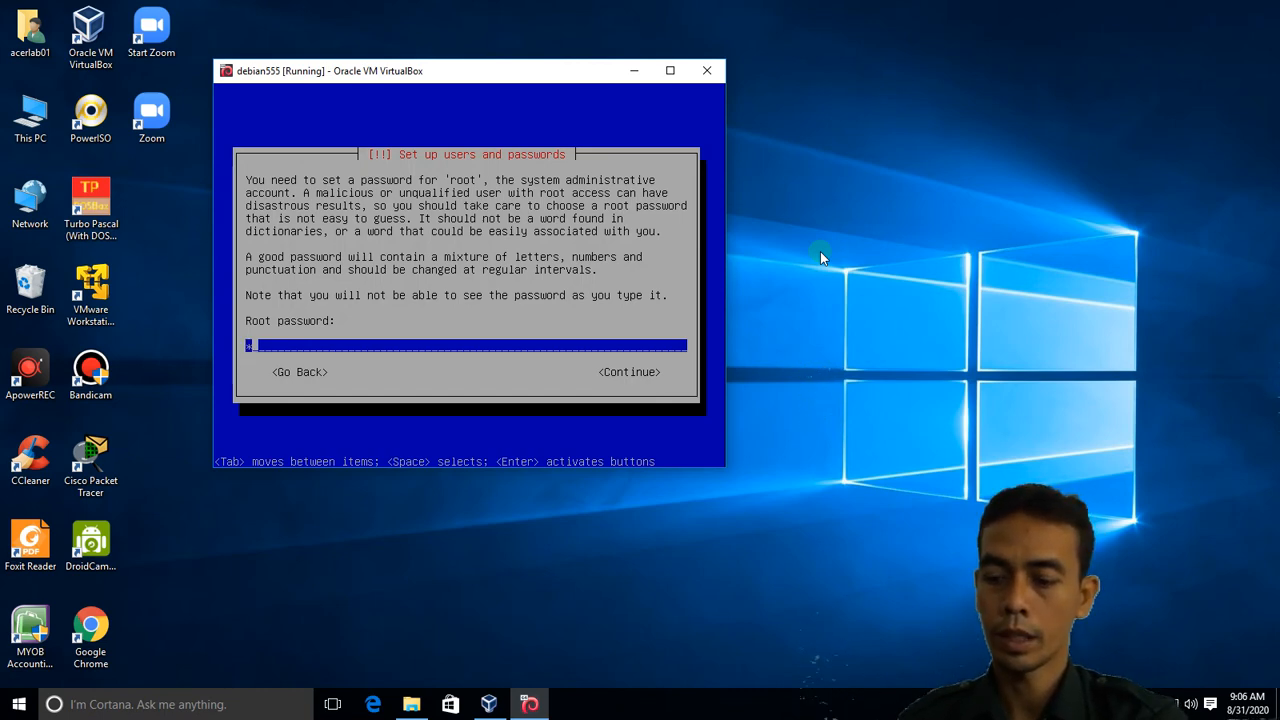
text(***)
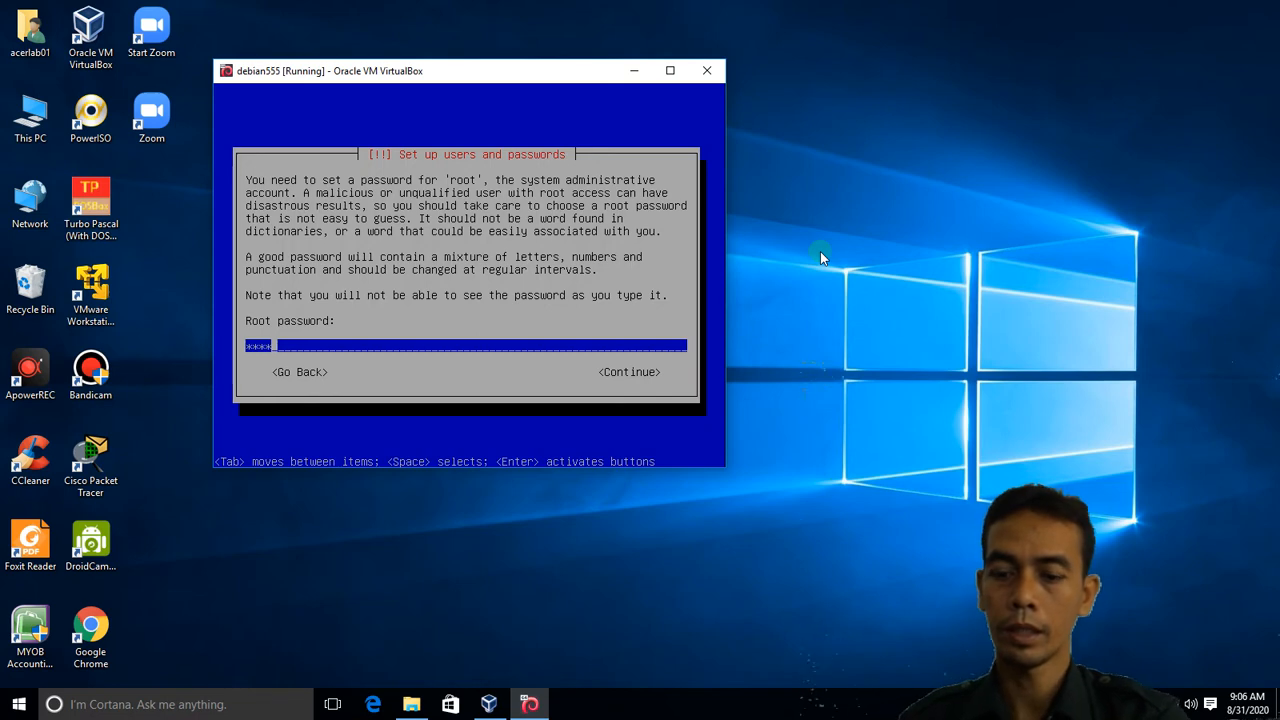
key(Return)
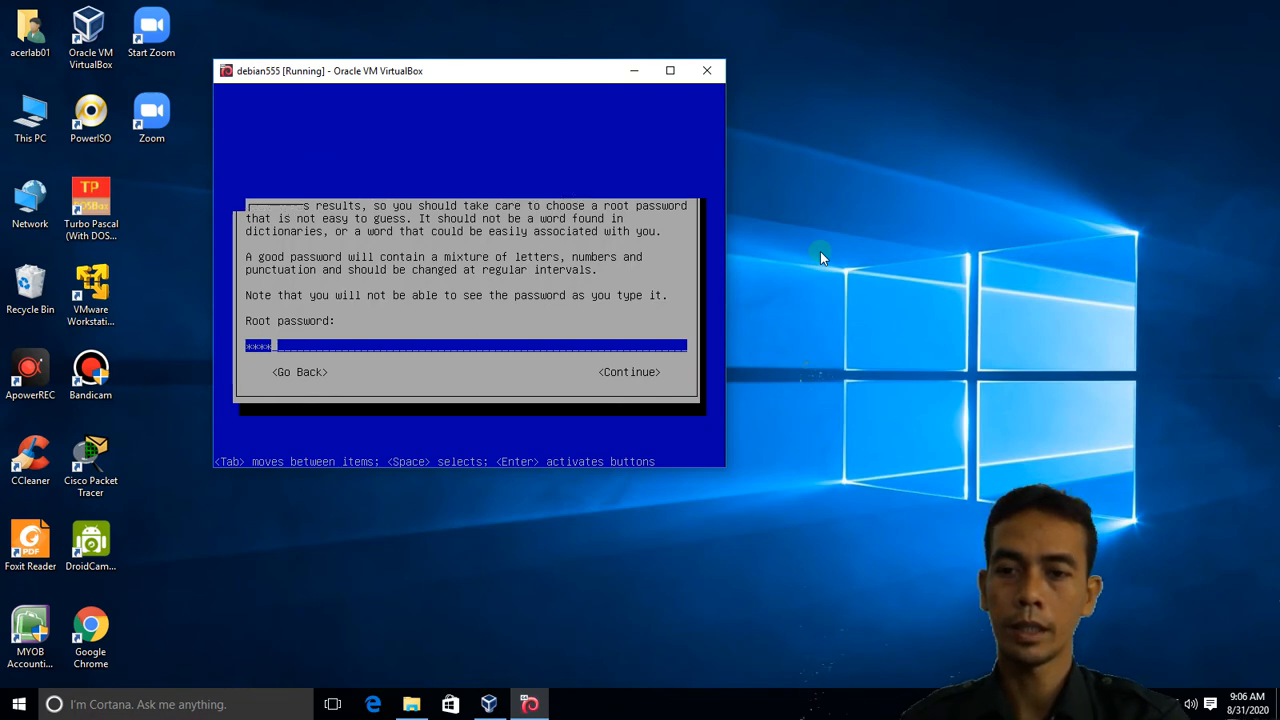
text(****)
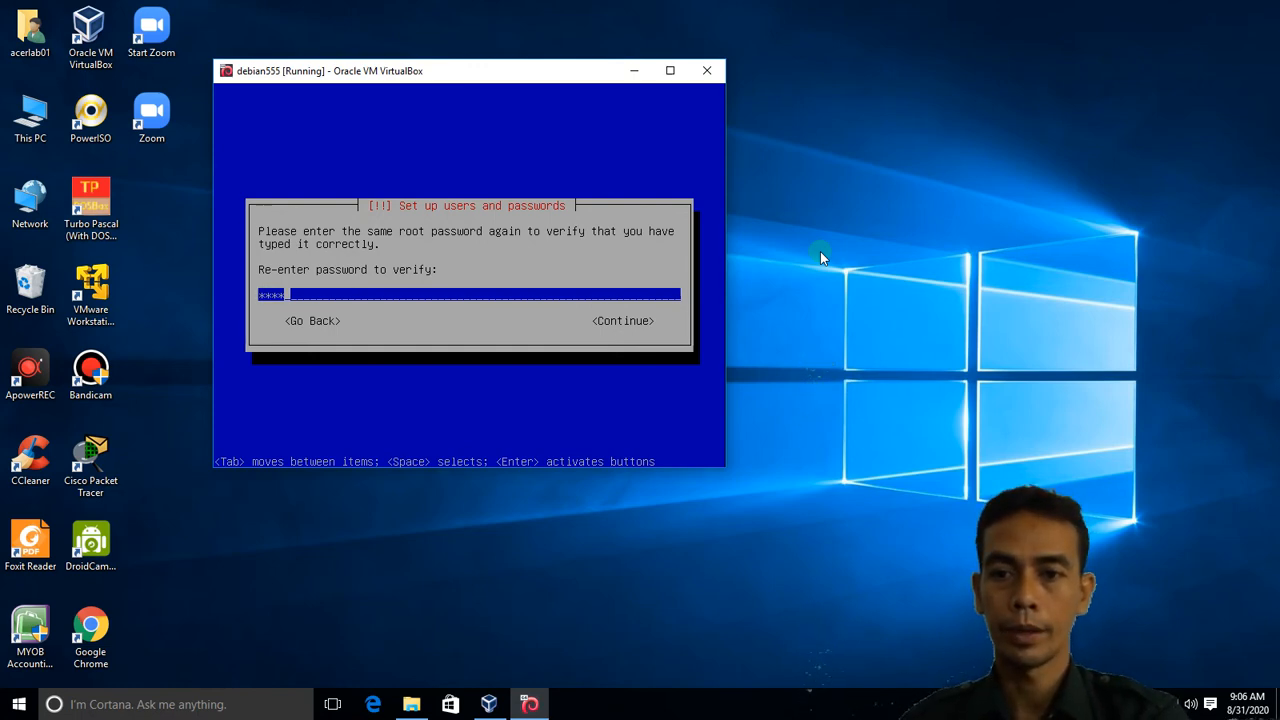
key(Return)
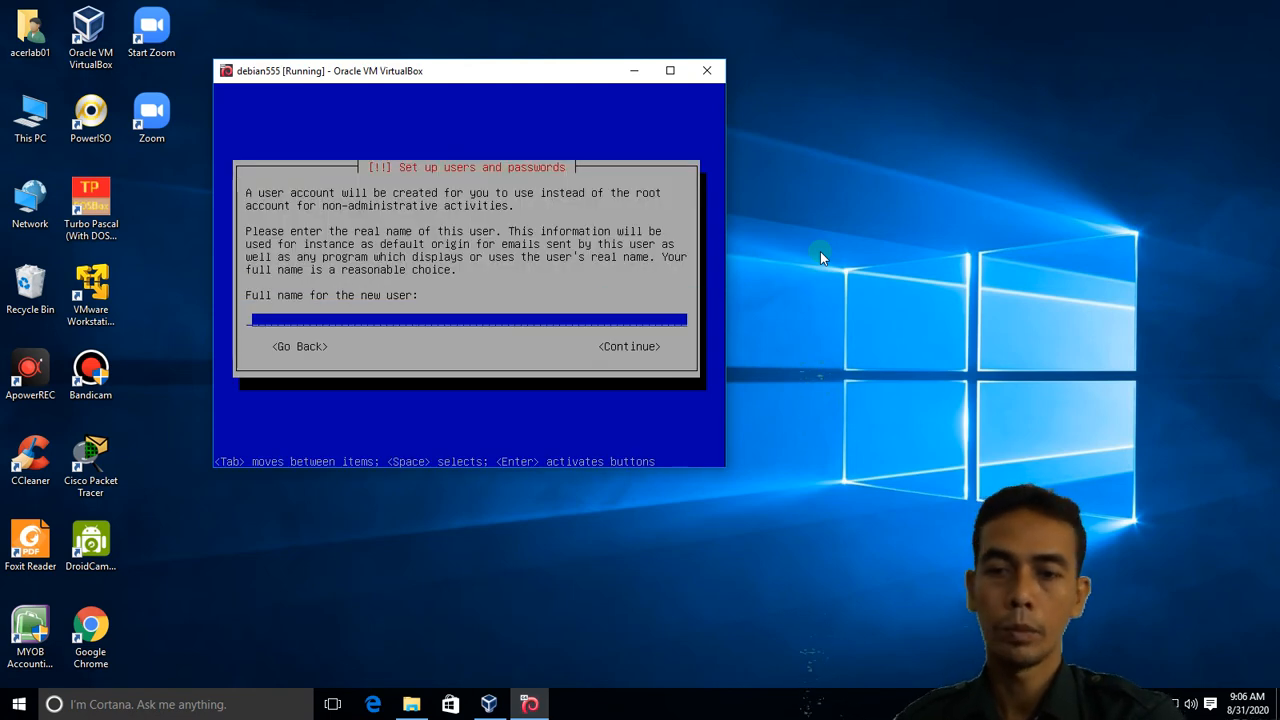
- Create the non-administrative user account with tkj as both full name and username
text(tkj)
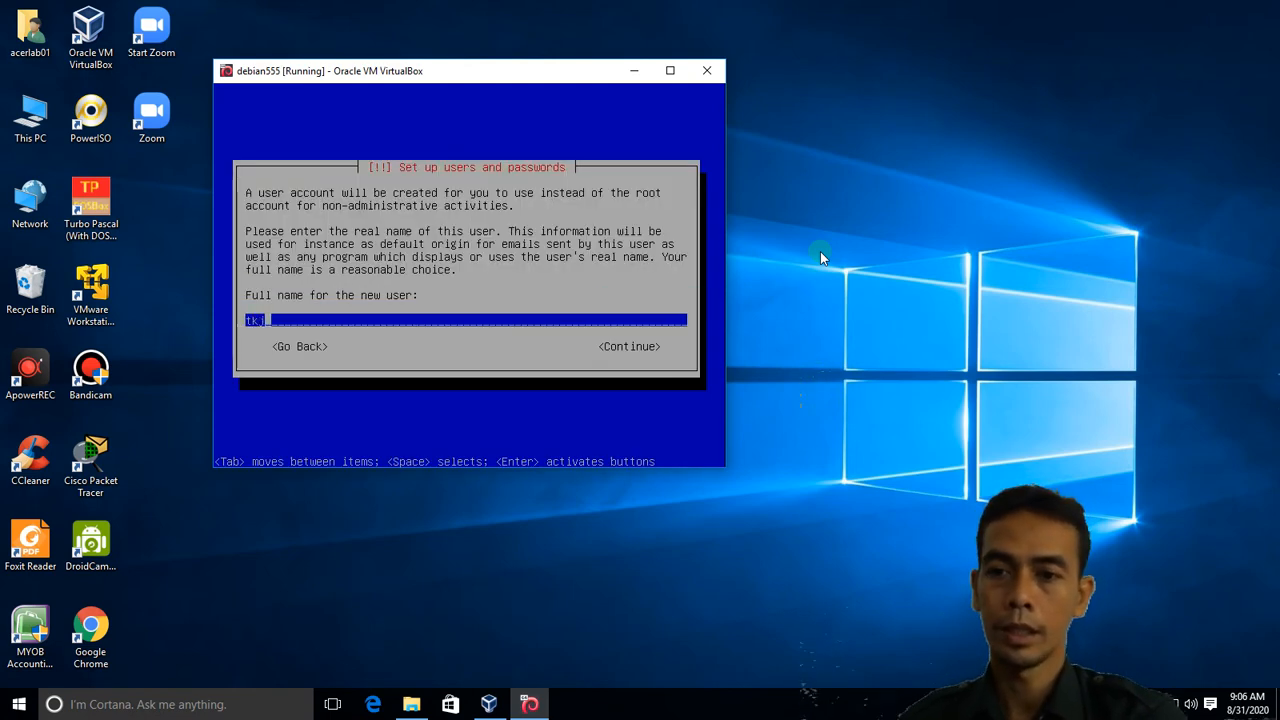
key(Return)
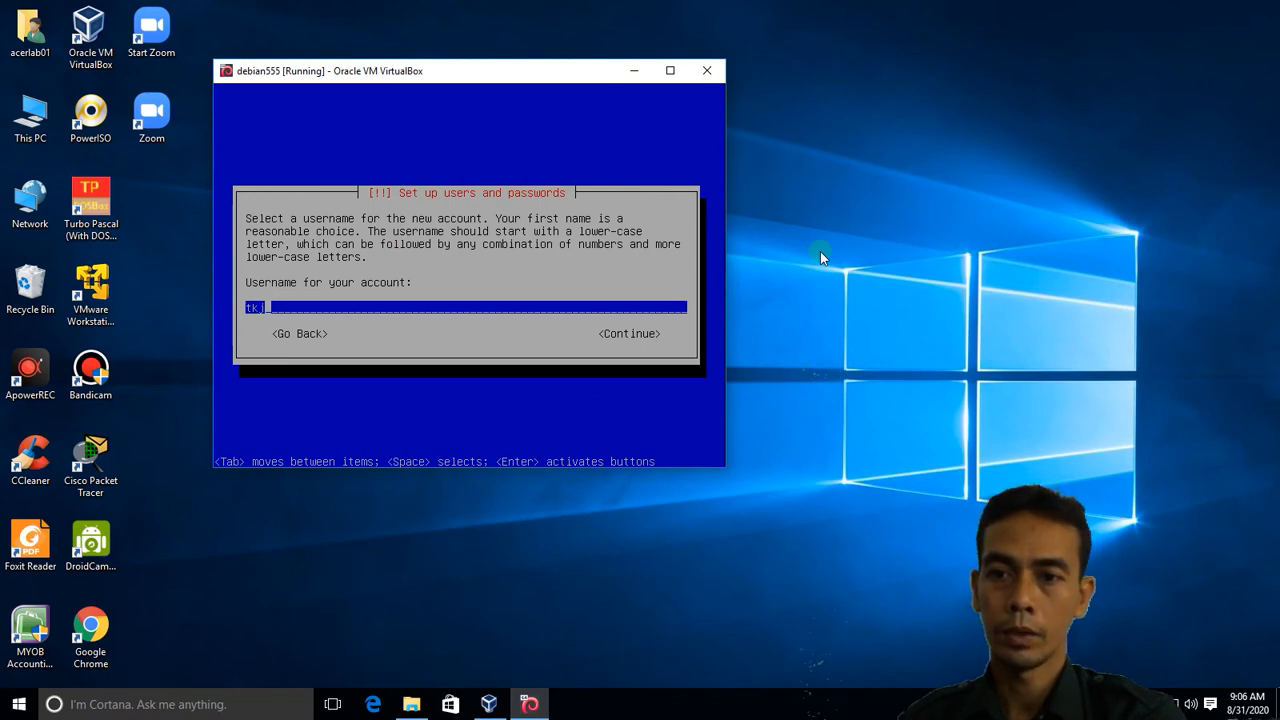
key(Return)
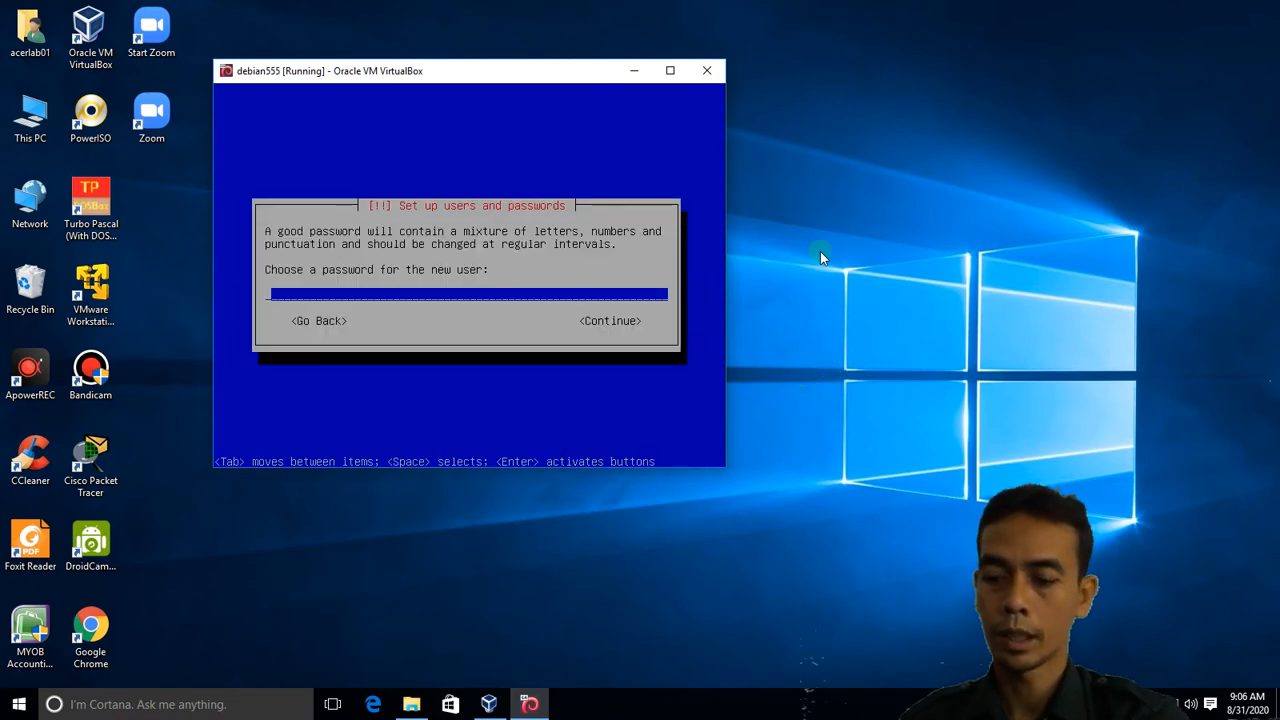
- Set the new user's password and re-enter it for verification, correcting the mistyped repeat
text(***)
key(Return)
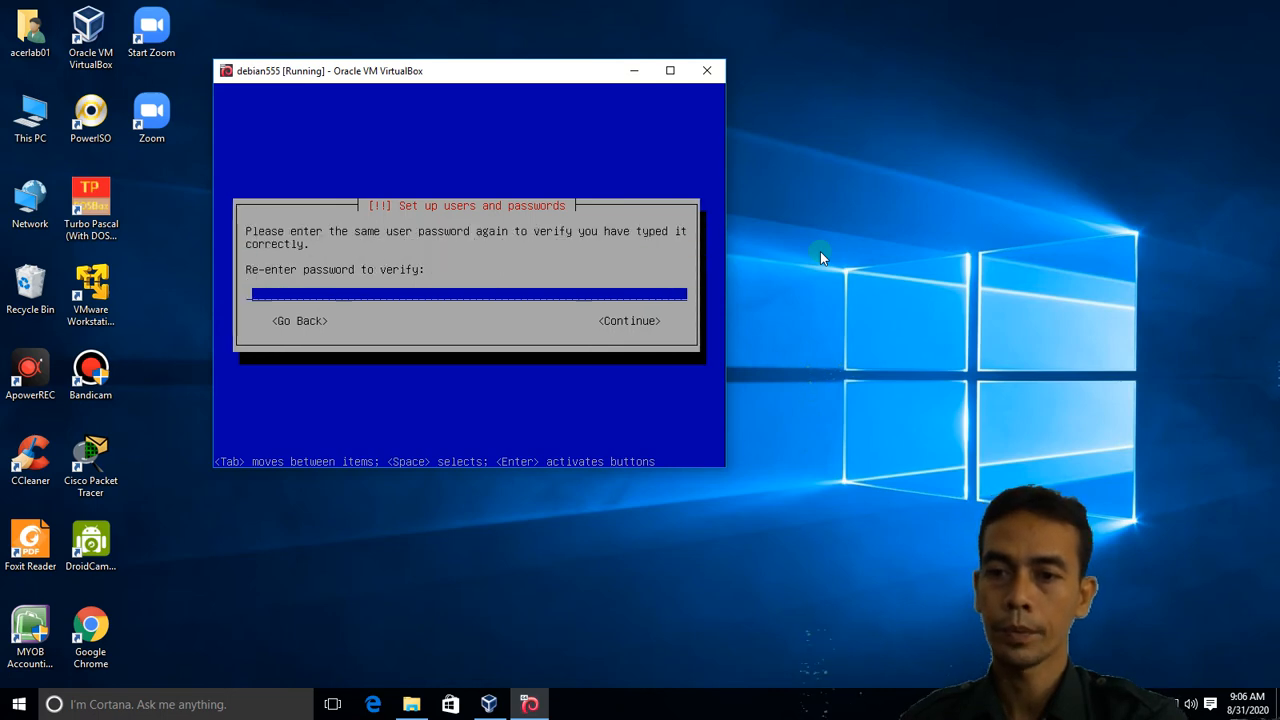
text(***)
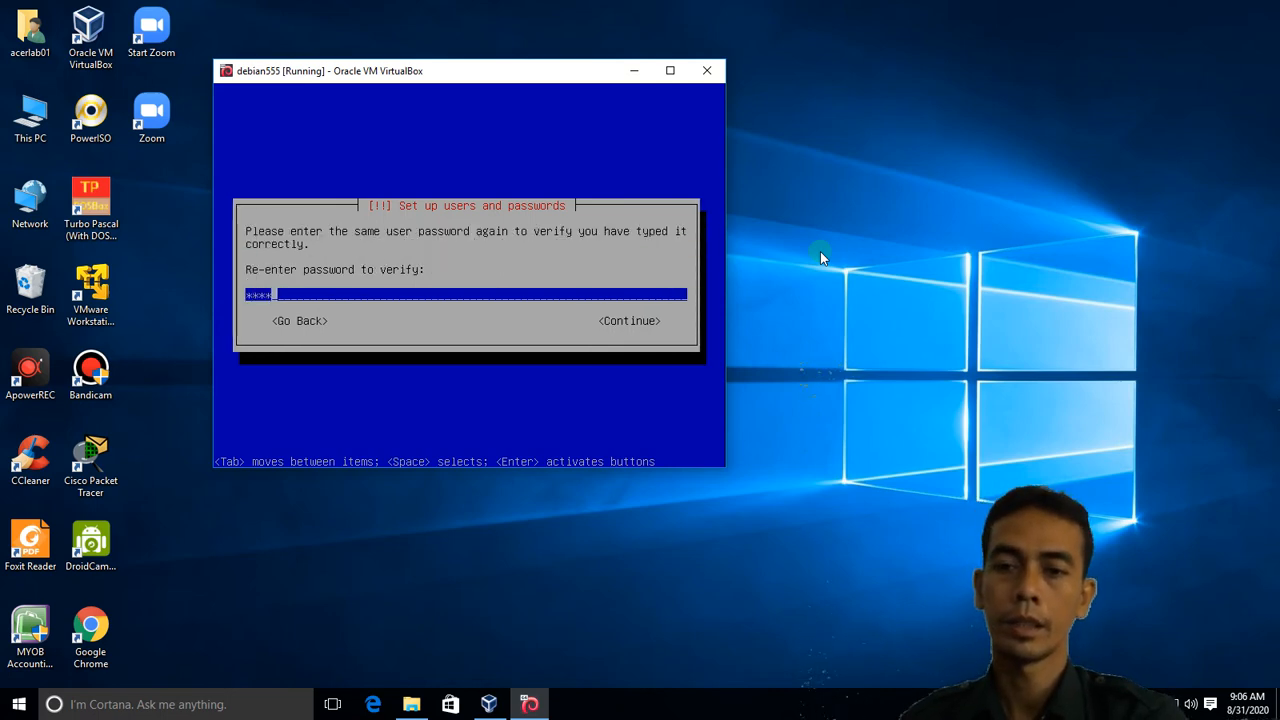
key(BackSpace)
key(BackSpace)
key(BackSpace)
key(BackSpace)
text(***)
key(Return)
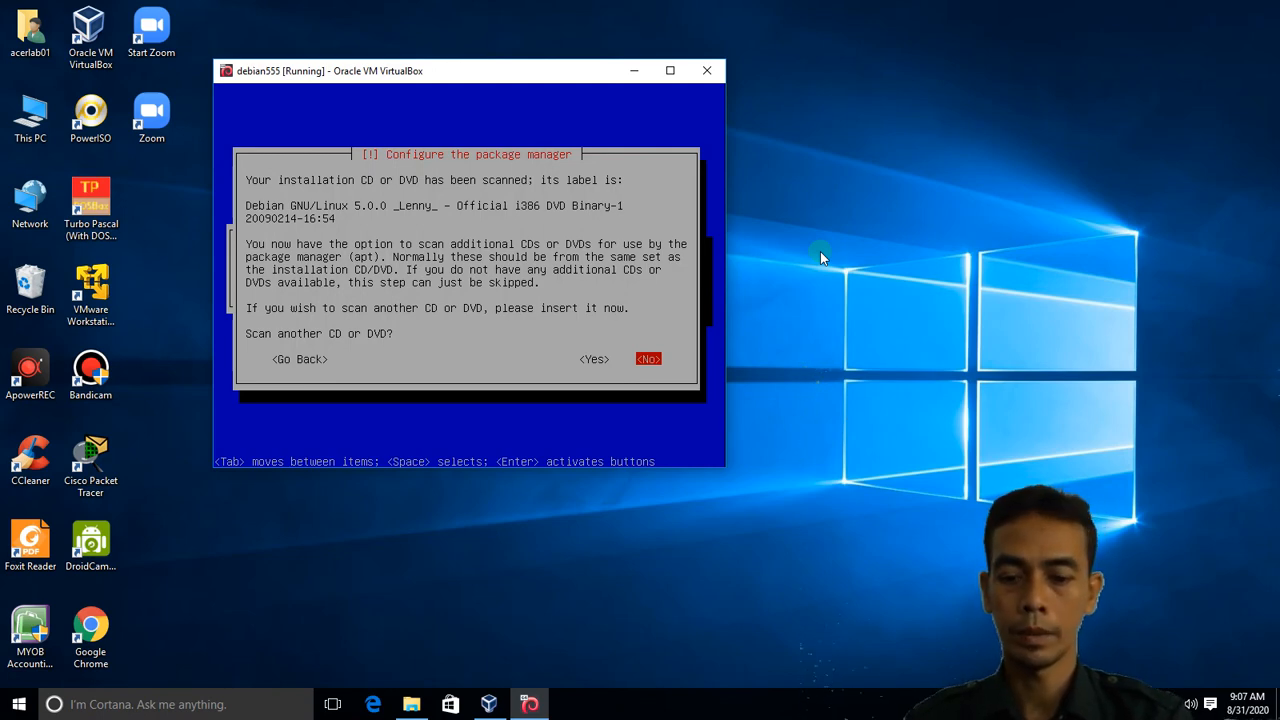
- Decline scanning another CD or DVD, using a network mirror and participating in the package usage survey
key(Return)
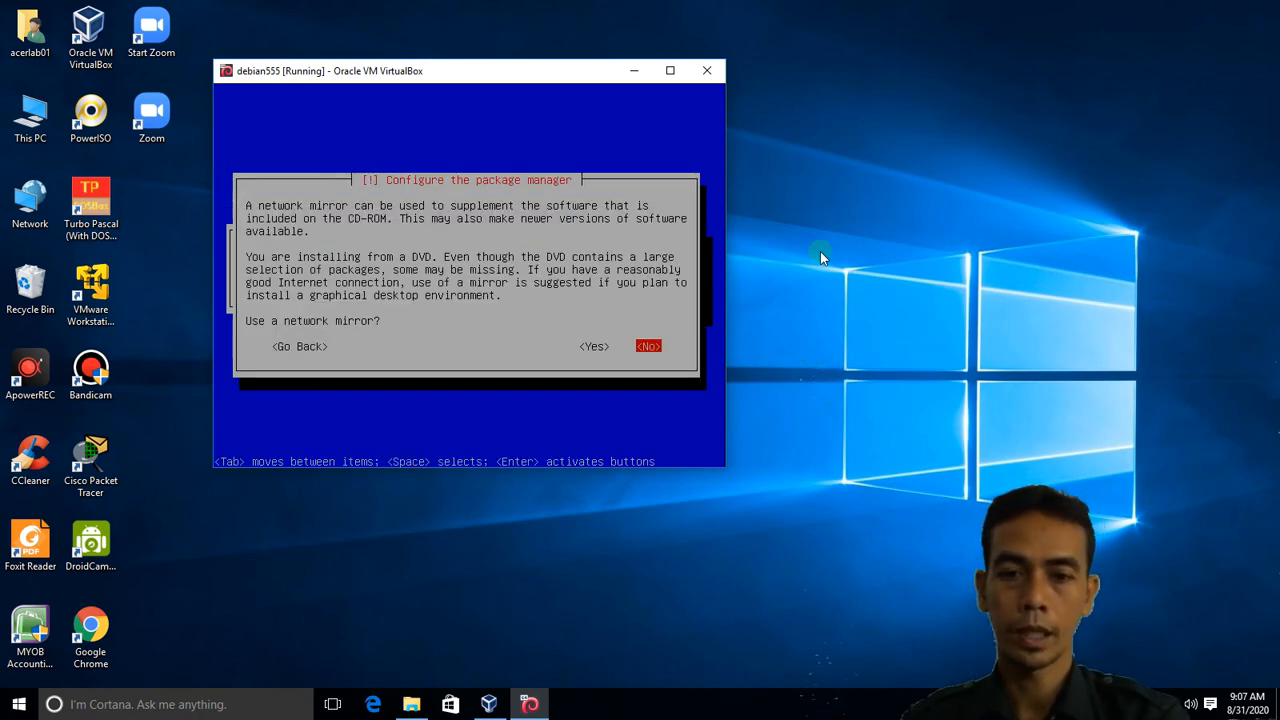
key(Return)
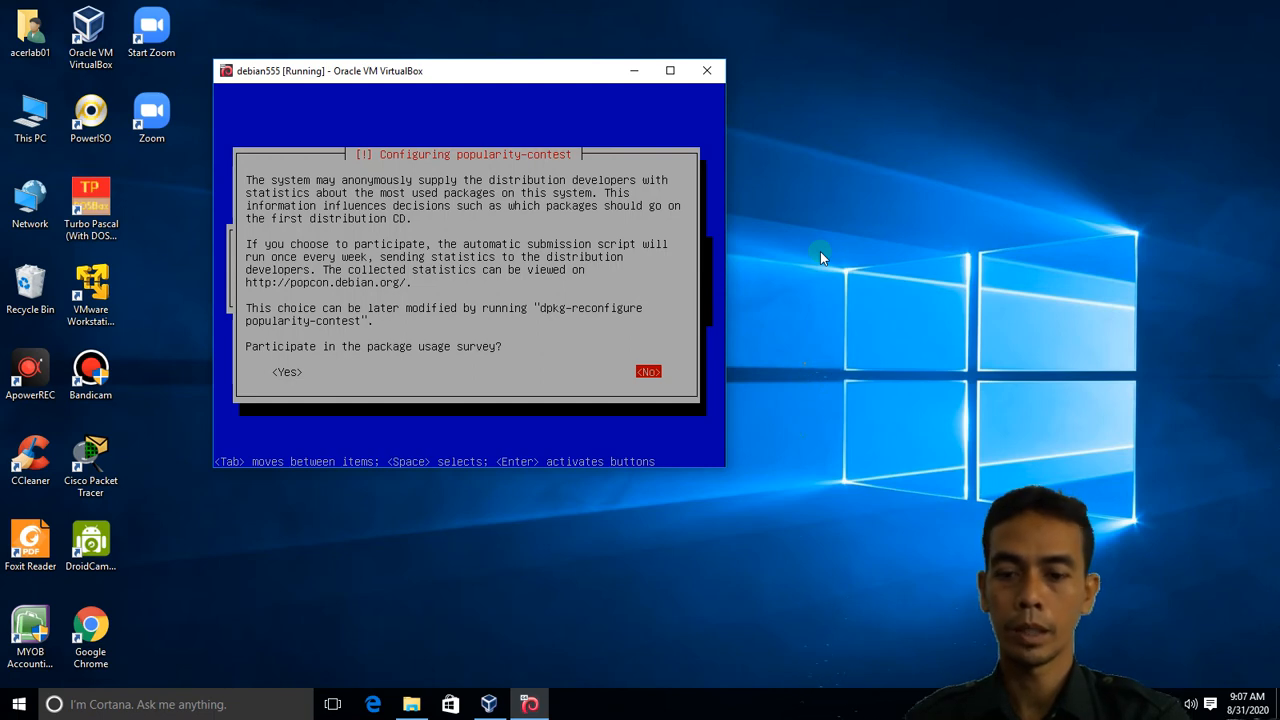
key(Return)
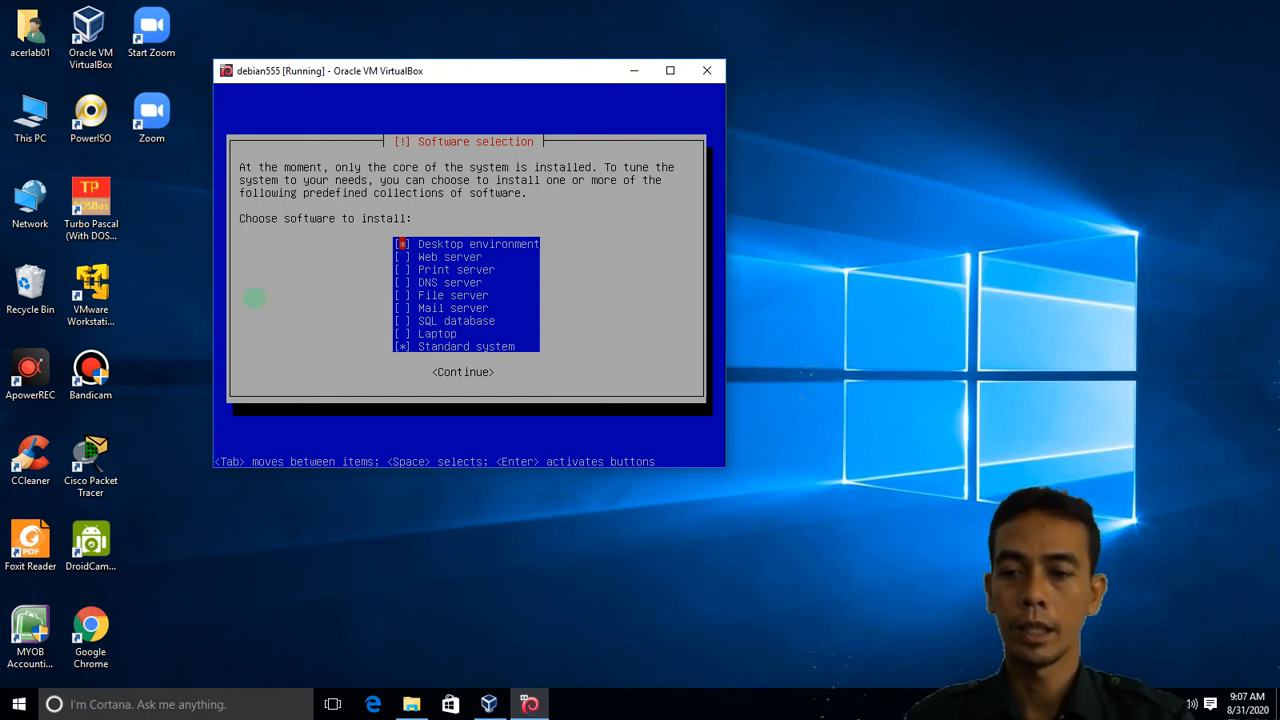
- Open the host's Command Prompt to view its text-based interface, and close it again
click(16, 708)
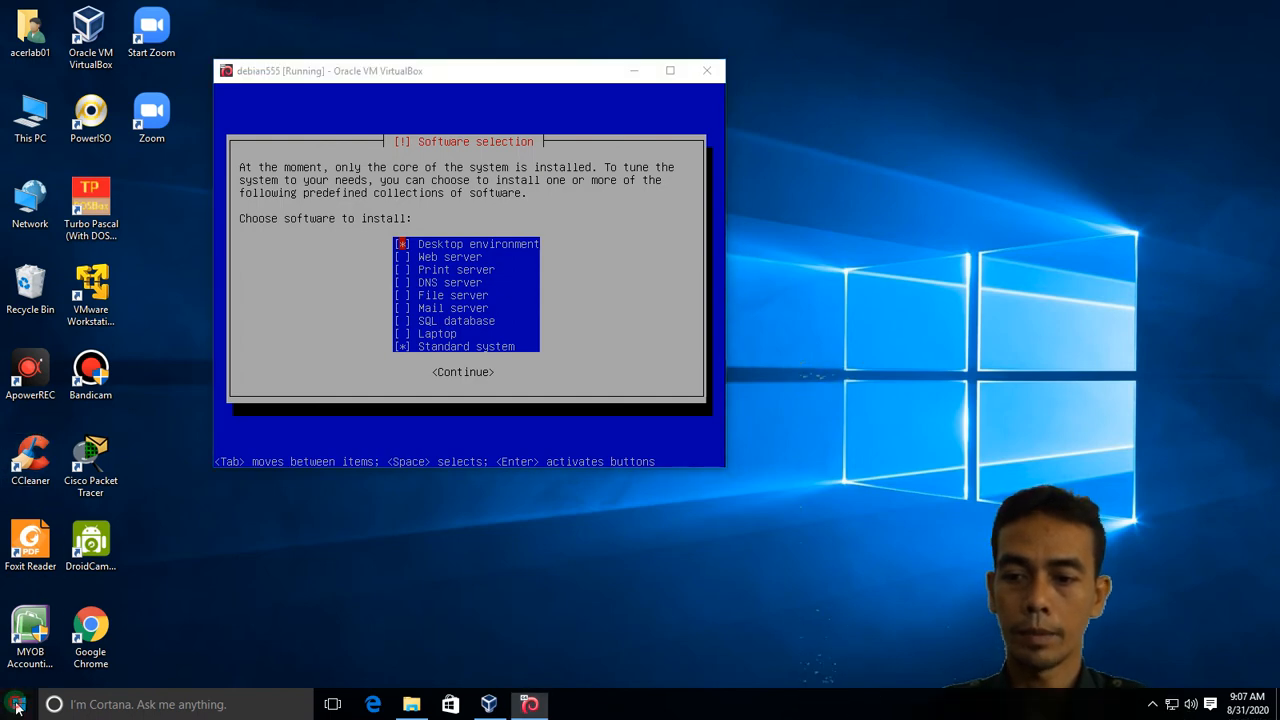
text(cmd)
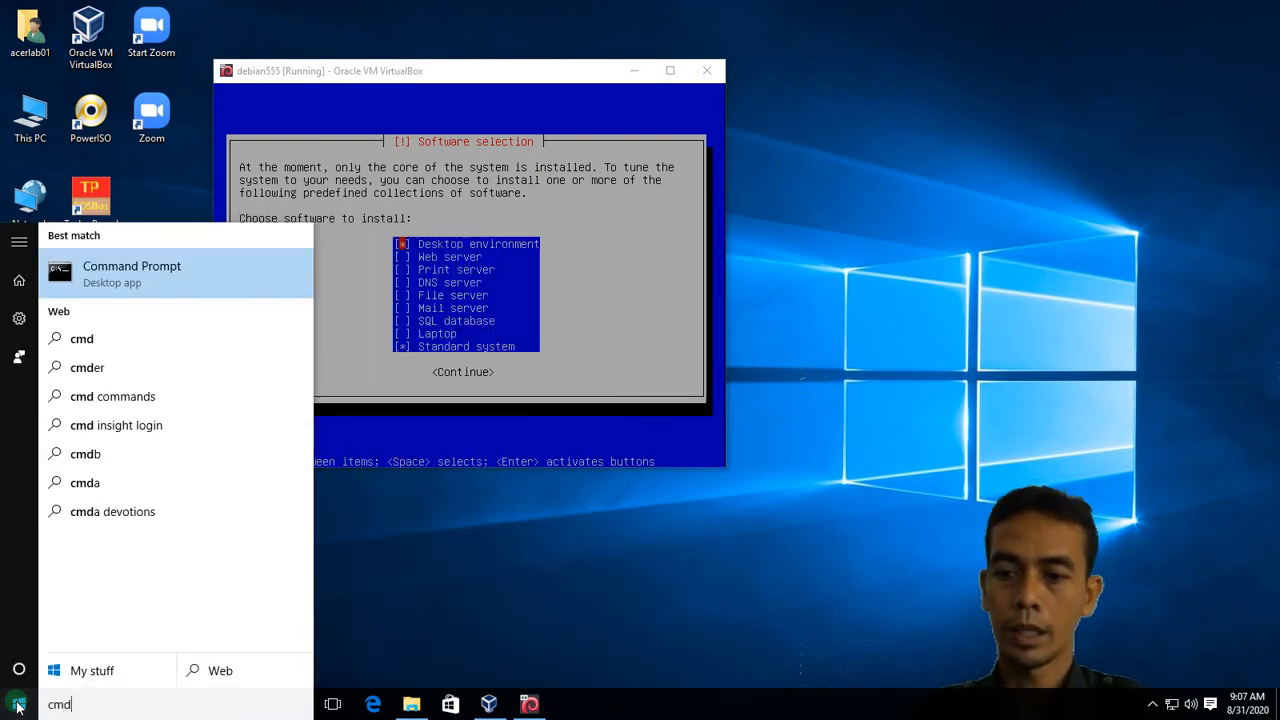
key(Return)
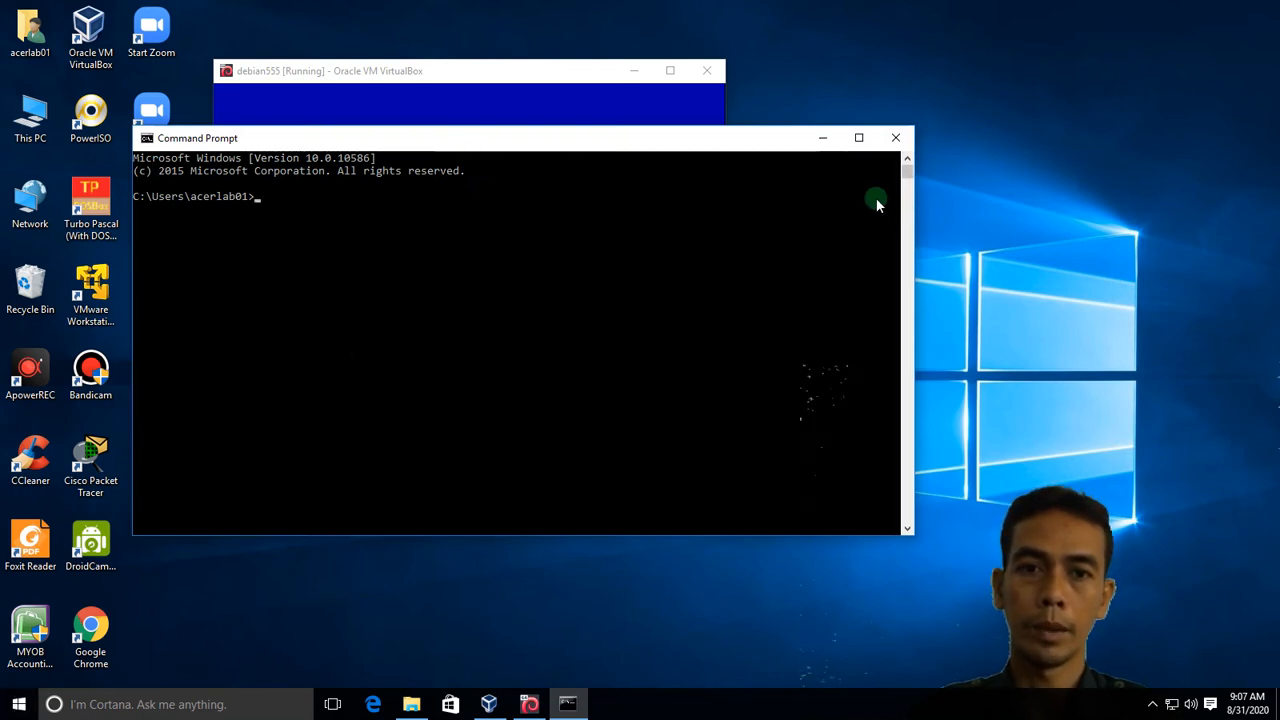
click(895, 137)
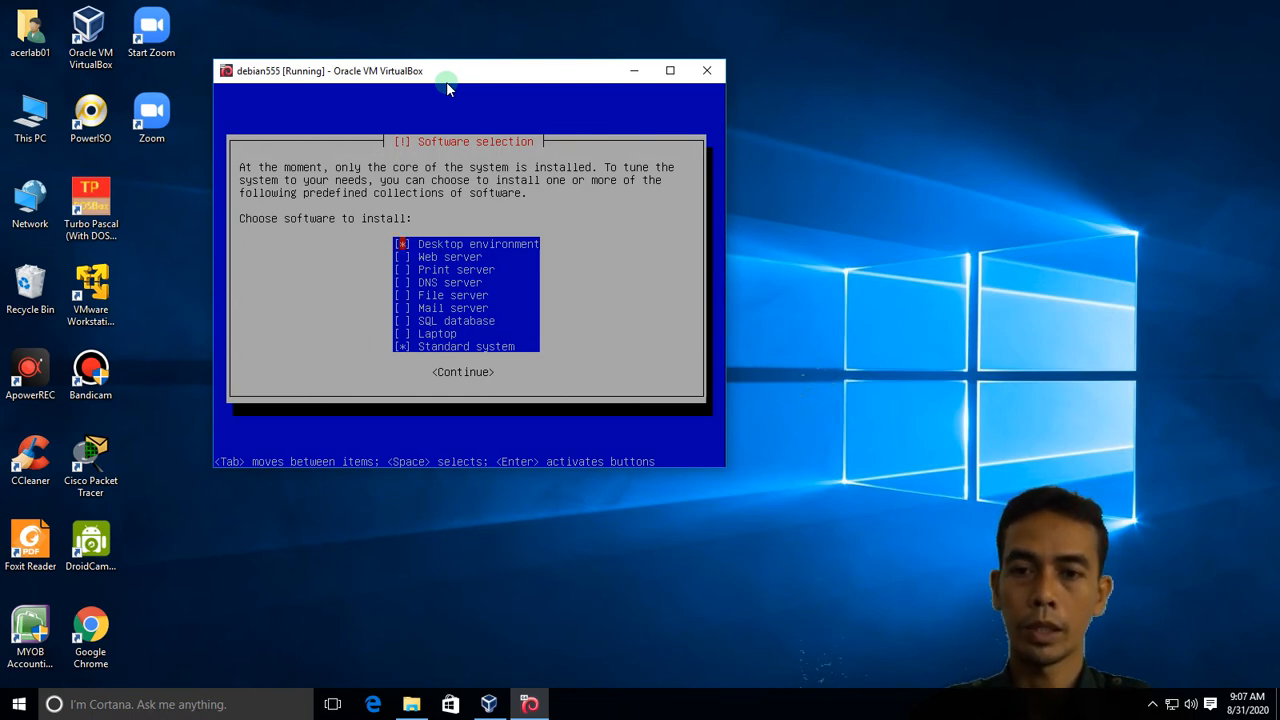
- Deselect Desktop environment in the software selection, keep only Standard system, and continue the installation
key(Down)
key(Down)
key(Down)
key(Down)
key(Down)
key(Down)
key(Down)
key(Down)
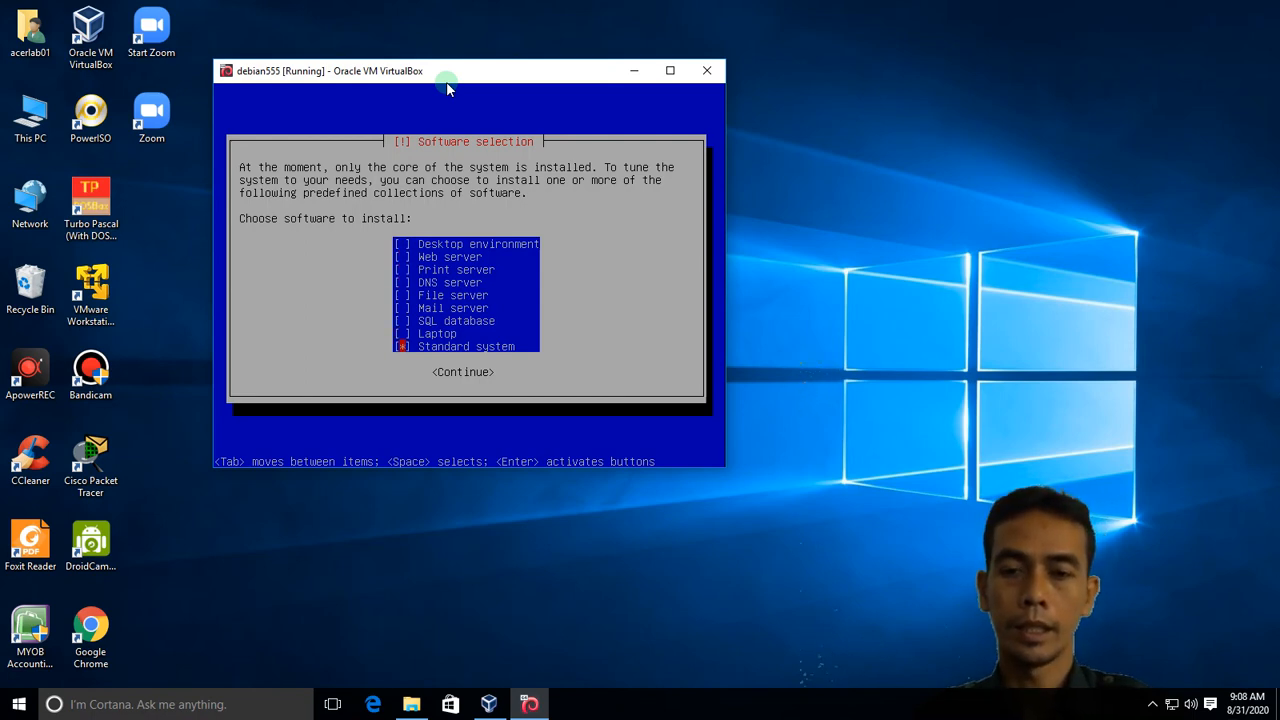
key(Return)
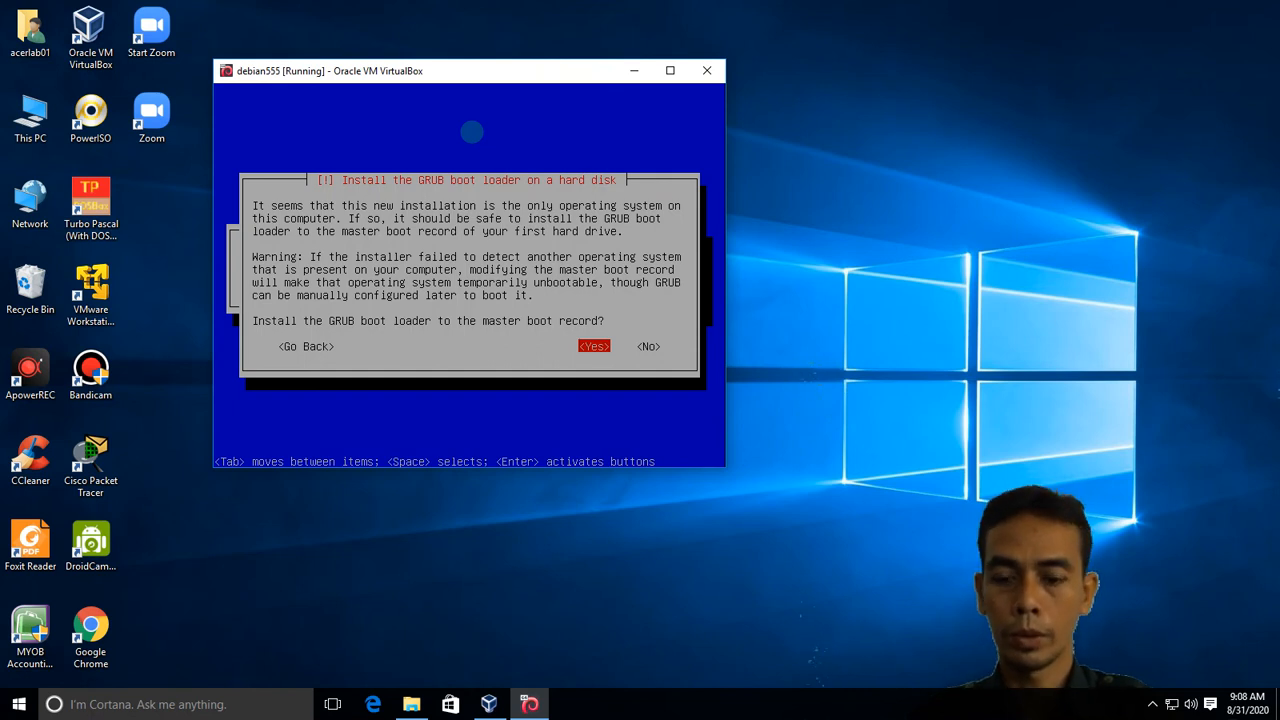
- Install the GRUB boot loader to the master boot record and finish the installation by rebooting into the new system
key(Return)
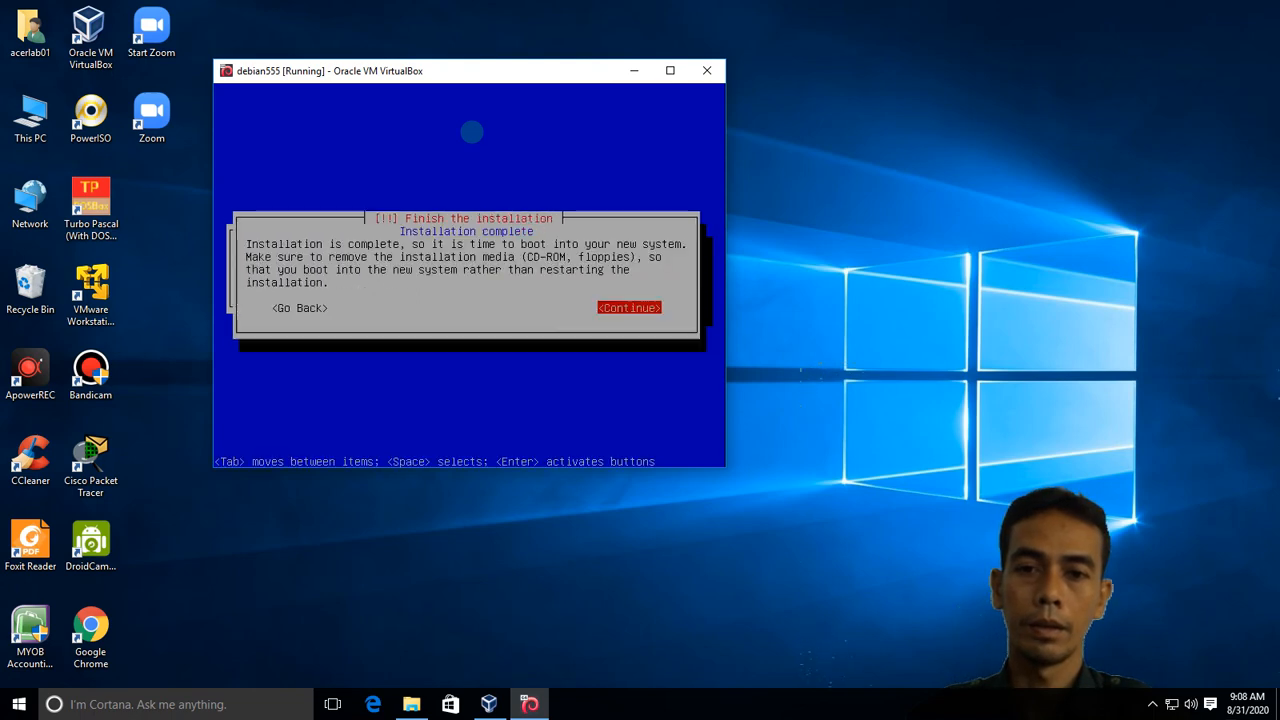
key(Return)
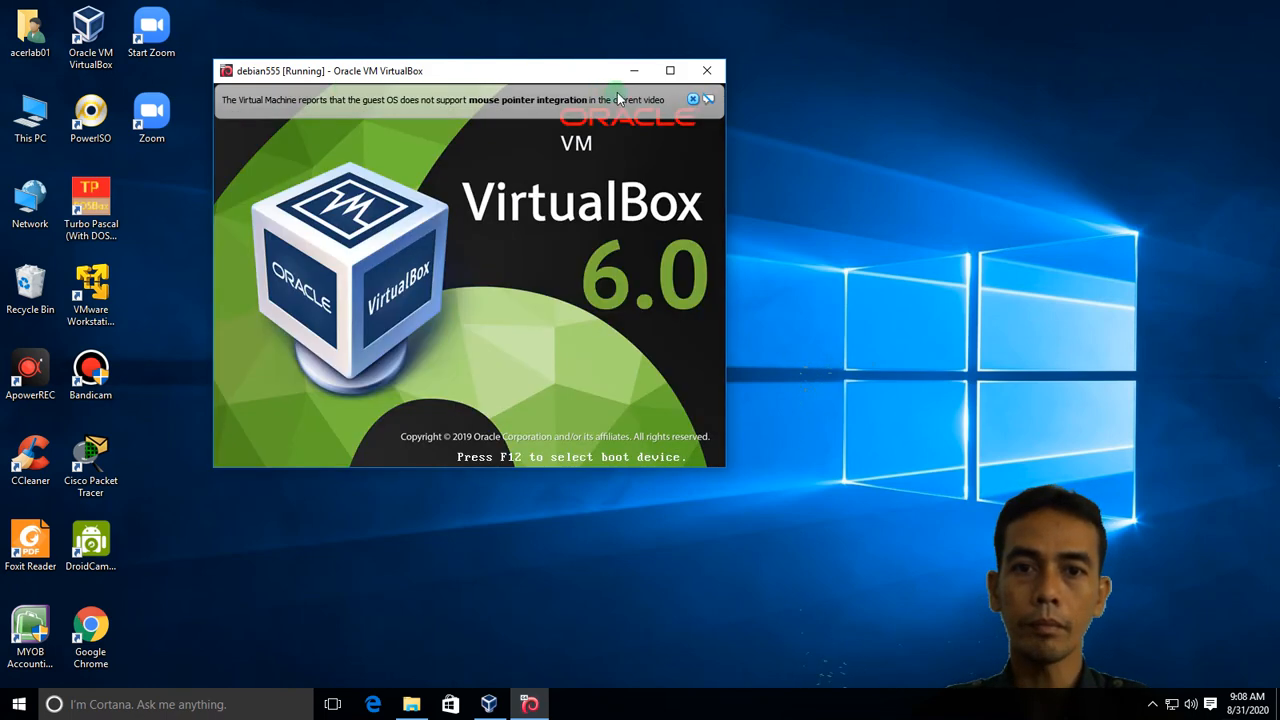
- Maximize the virtual machine window, dismiss the mouse integration notice, and log in as root with the root password
click(670, 71)
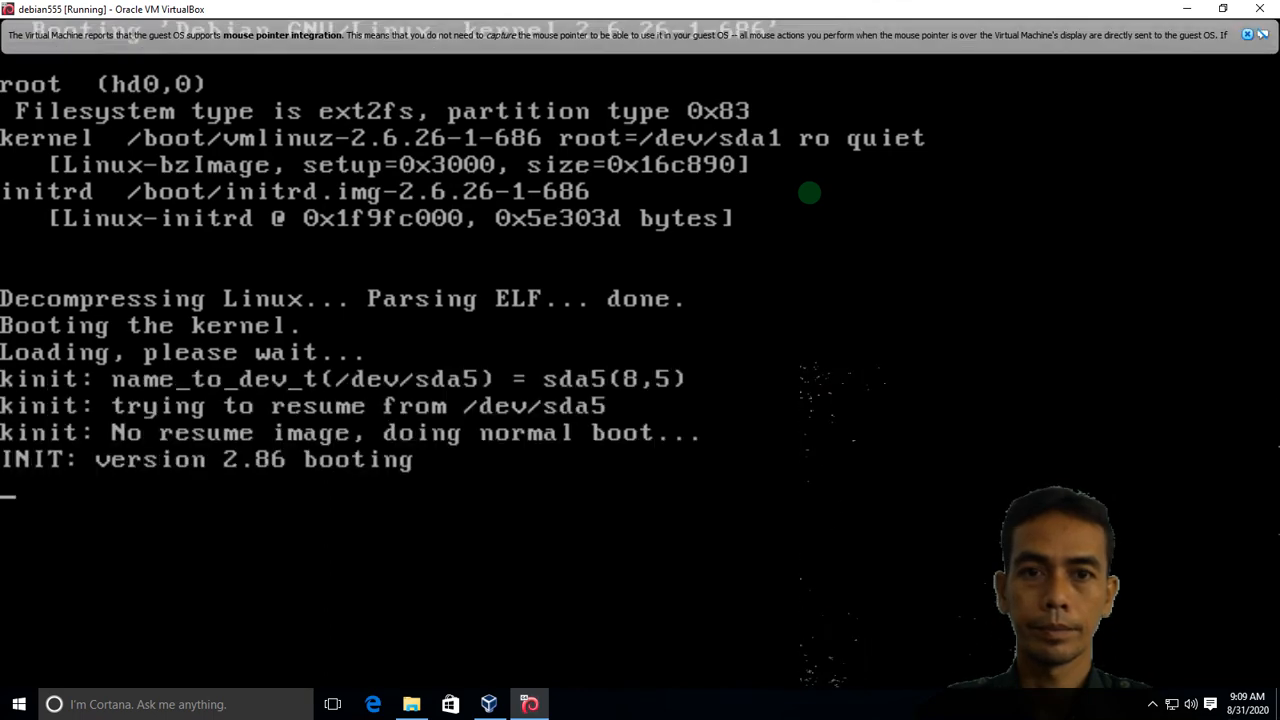
click(1243, 35)
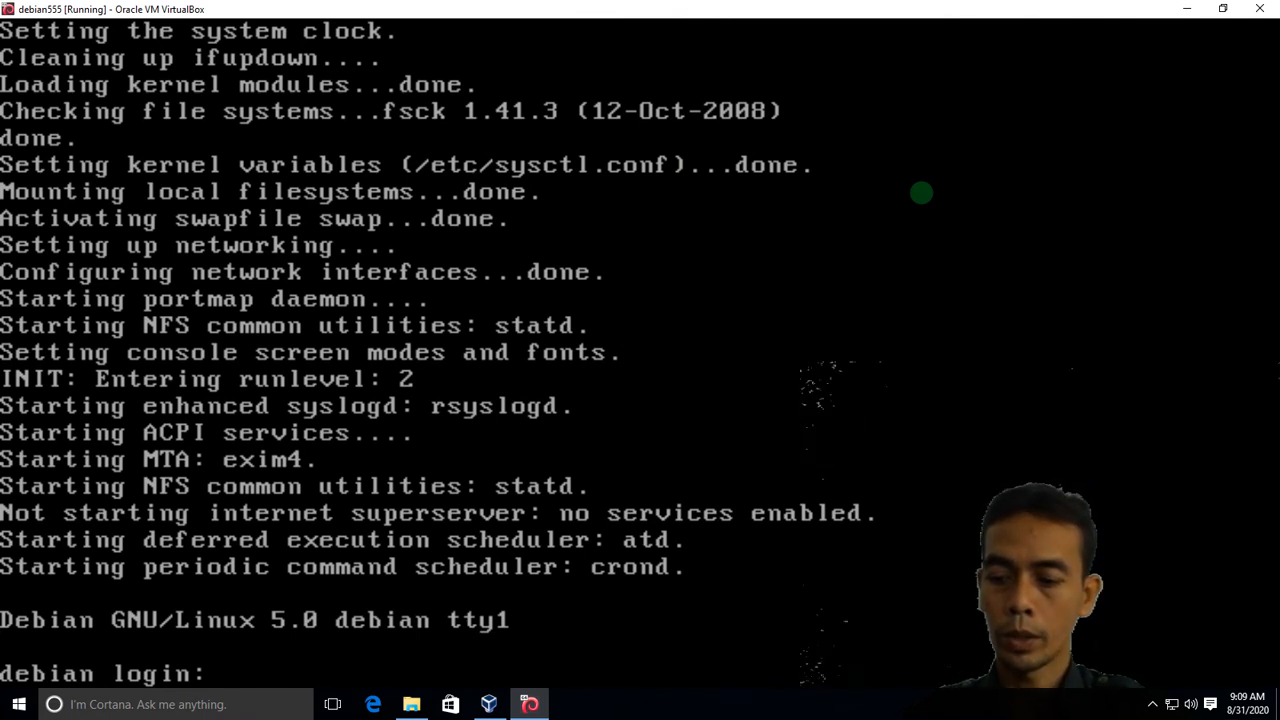
text(roo)
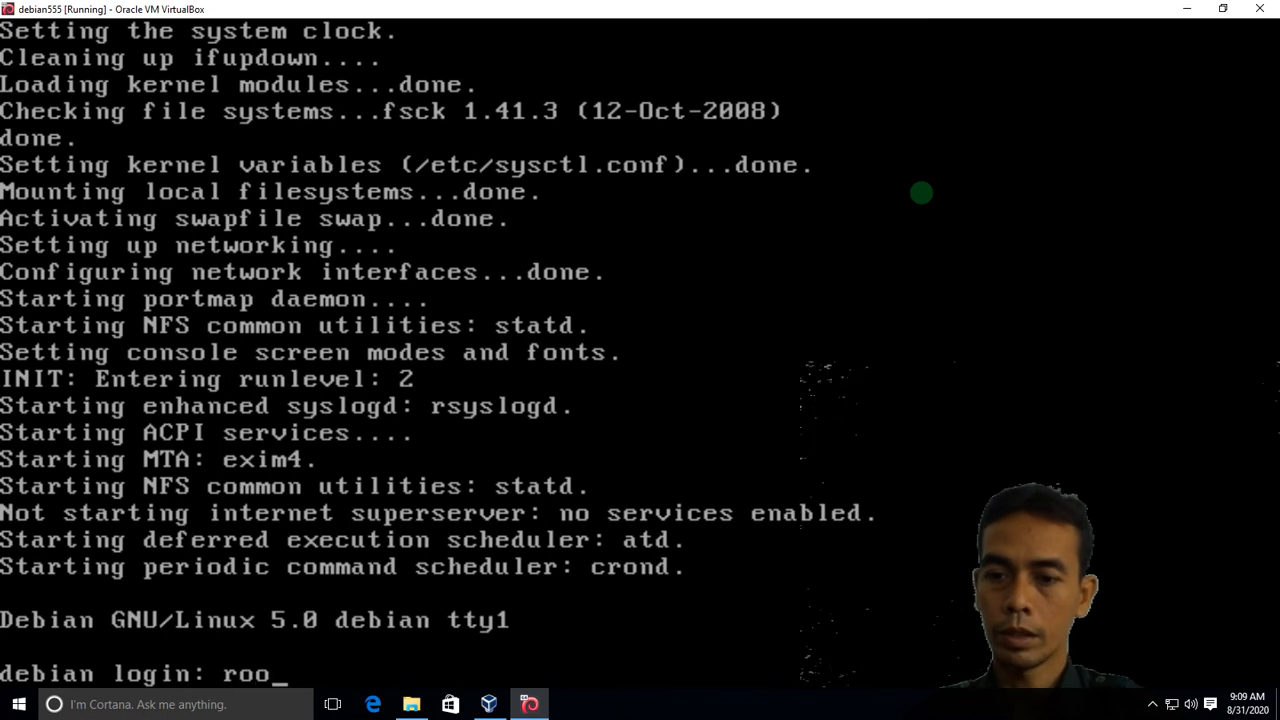
text(t)
key(Return)
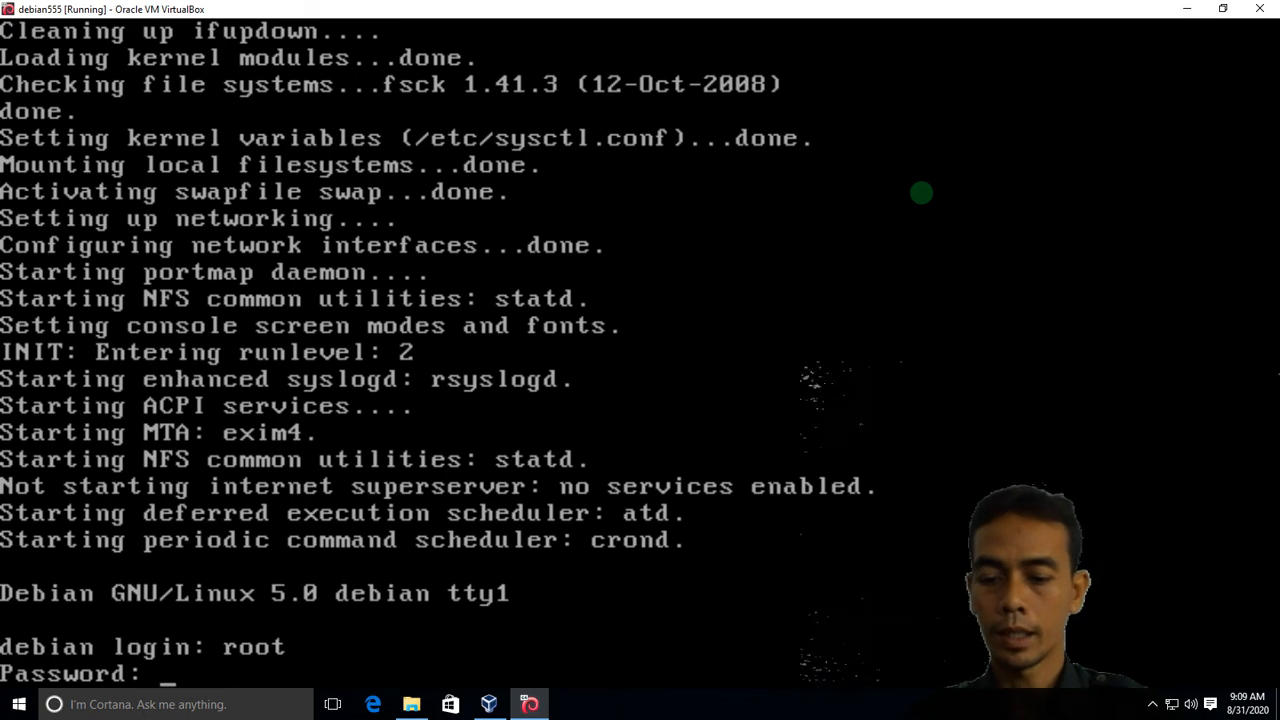
key(Return)
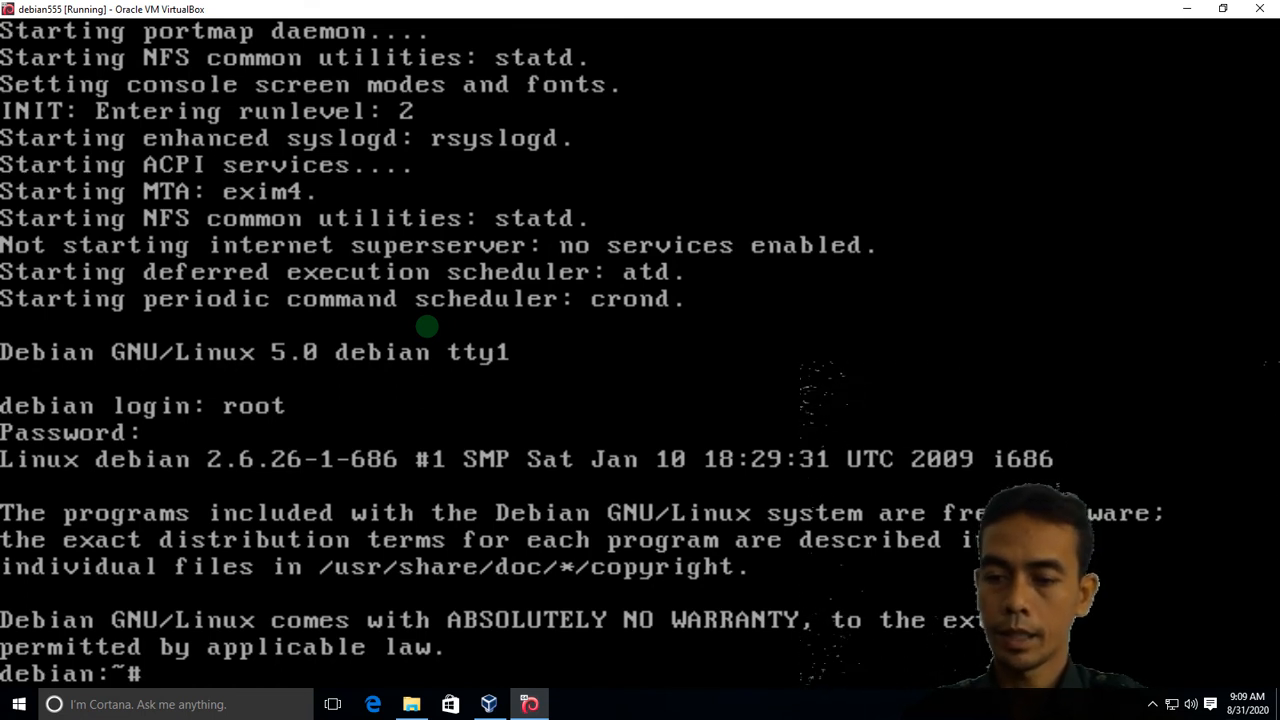
- Clear the console screen and log out of the root session
text(cleaar)
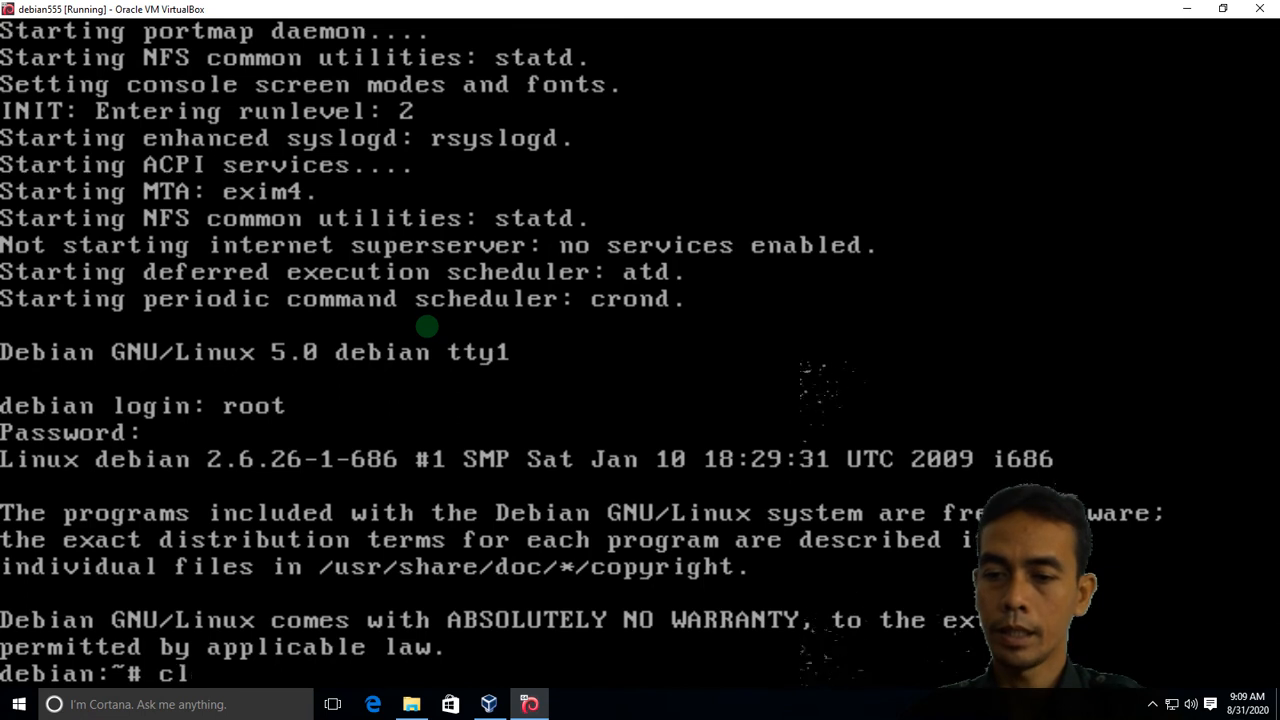
key(BackSpace)
key(BackSpace)
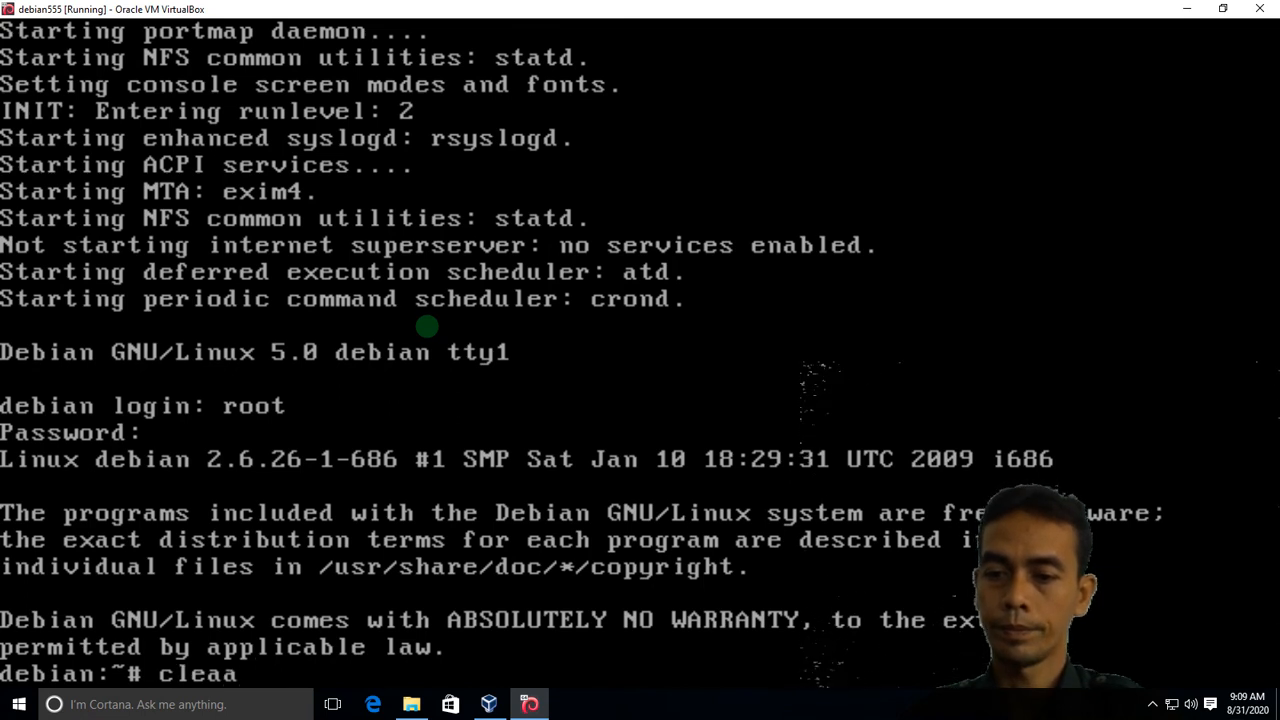
text(r)
key(Return)
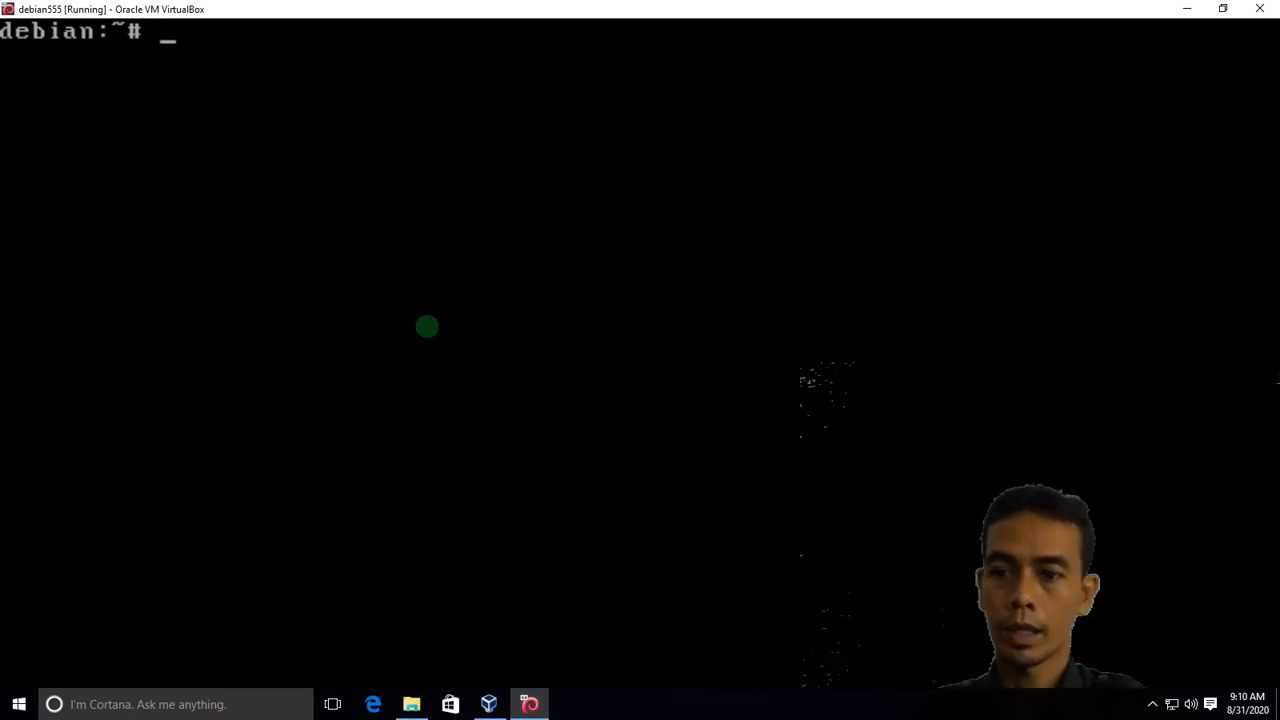
text(lo)
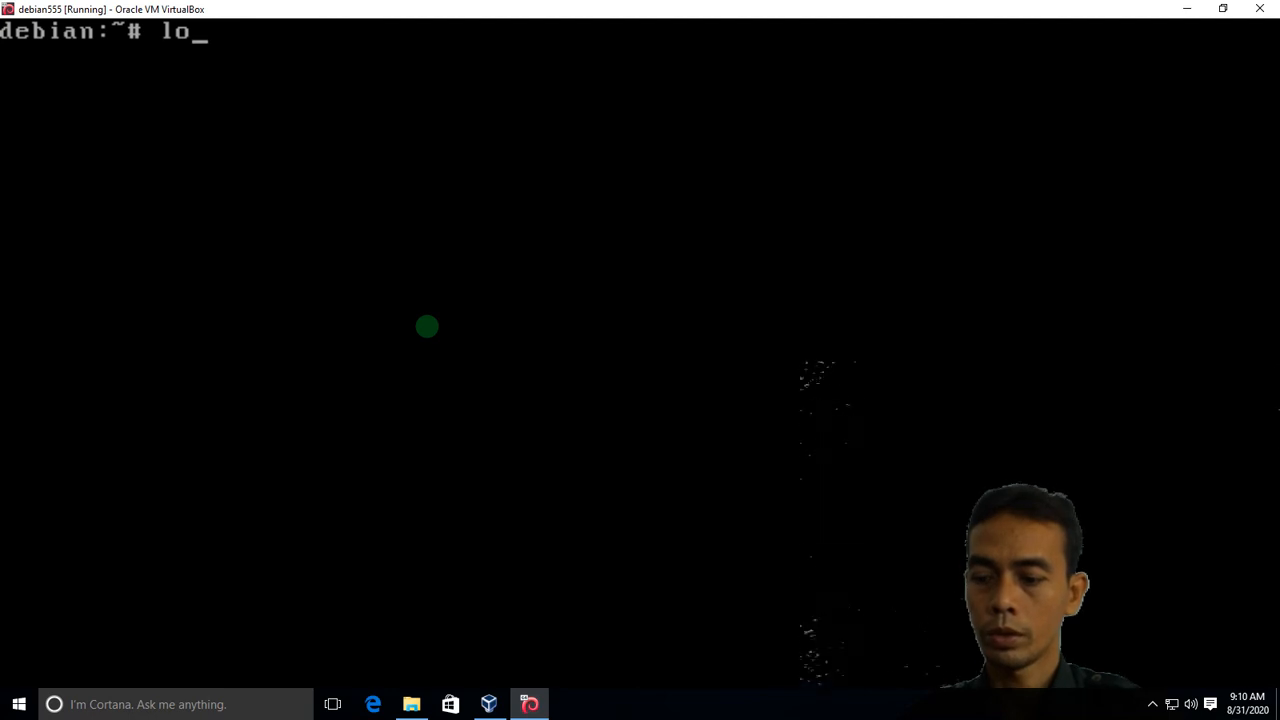
text(gout)
key(Return)
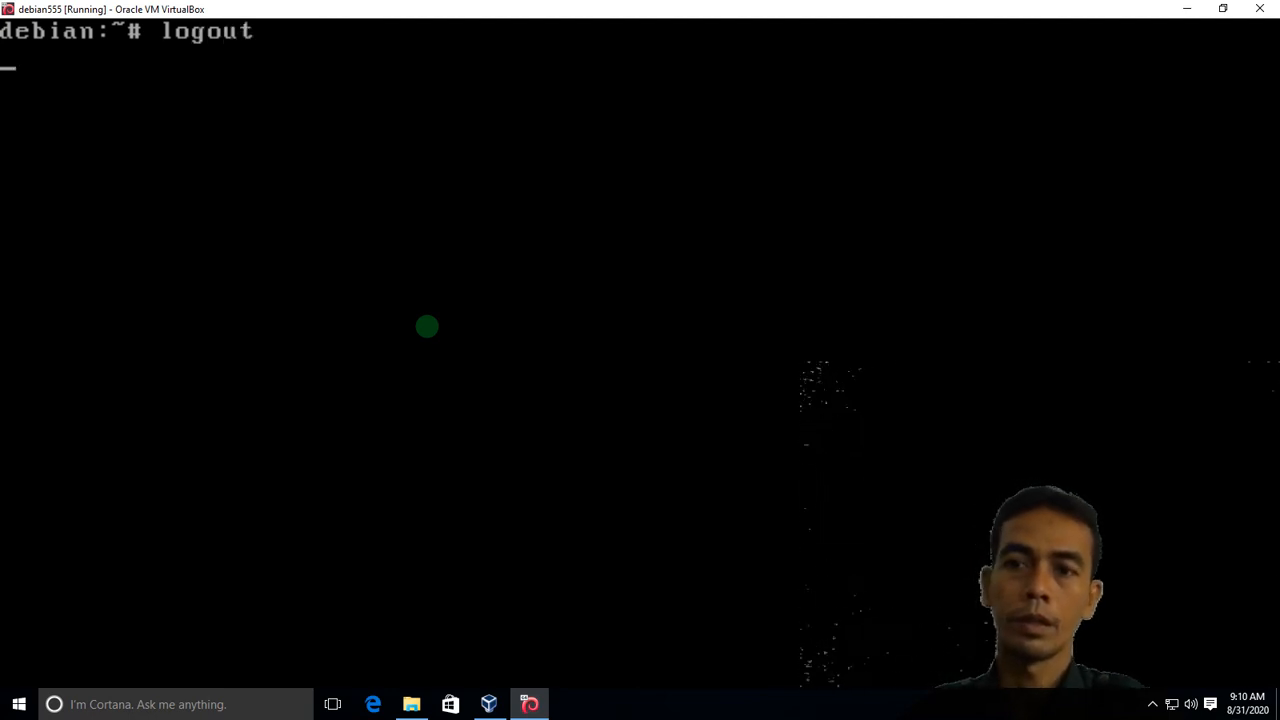
- Log in as the regular user tkj with that account's password, and log out of the session
text(tkj)
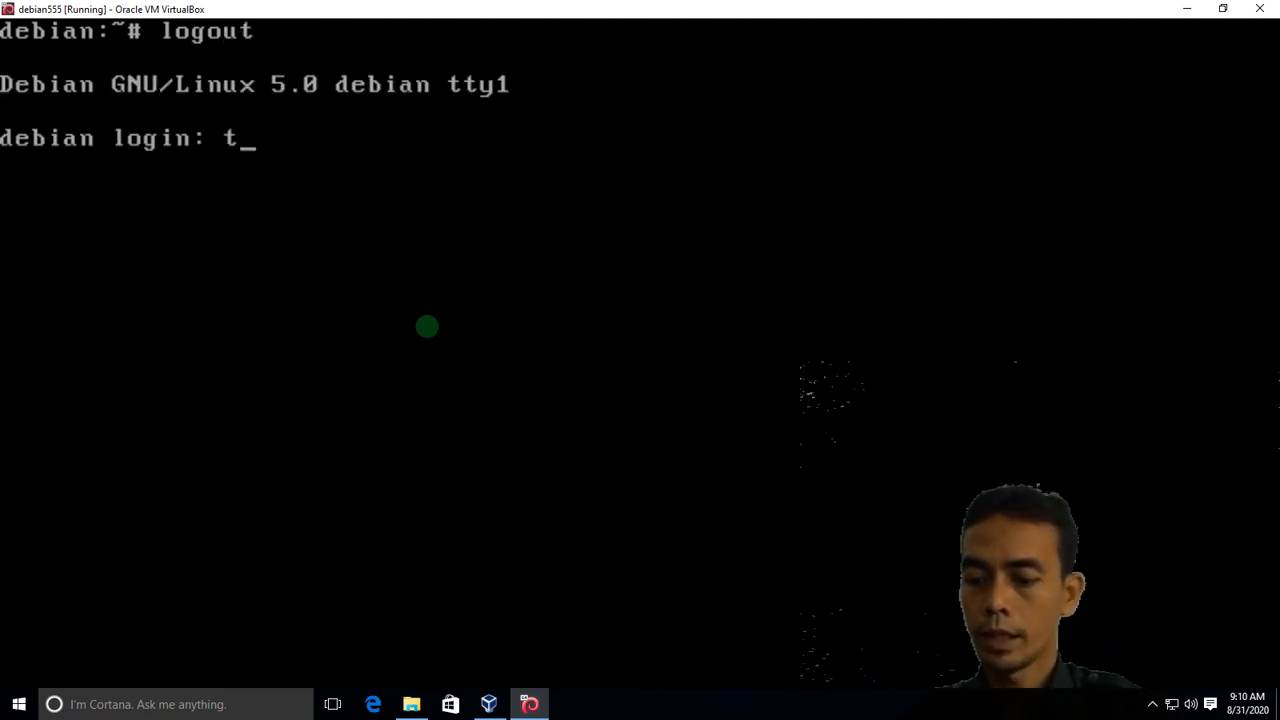
key(Return)
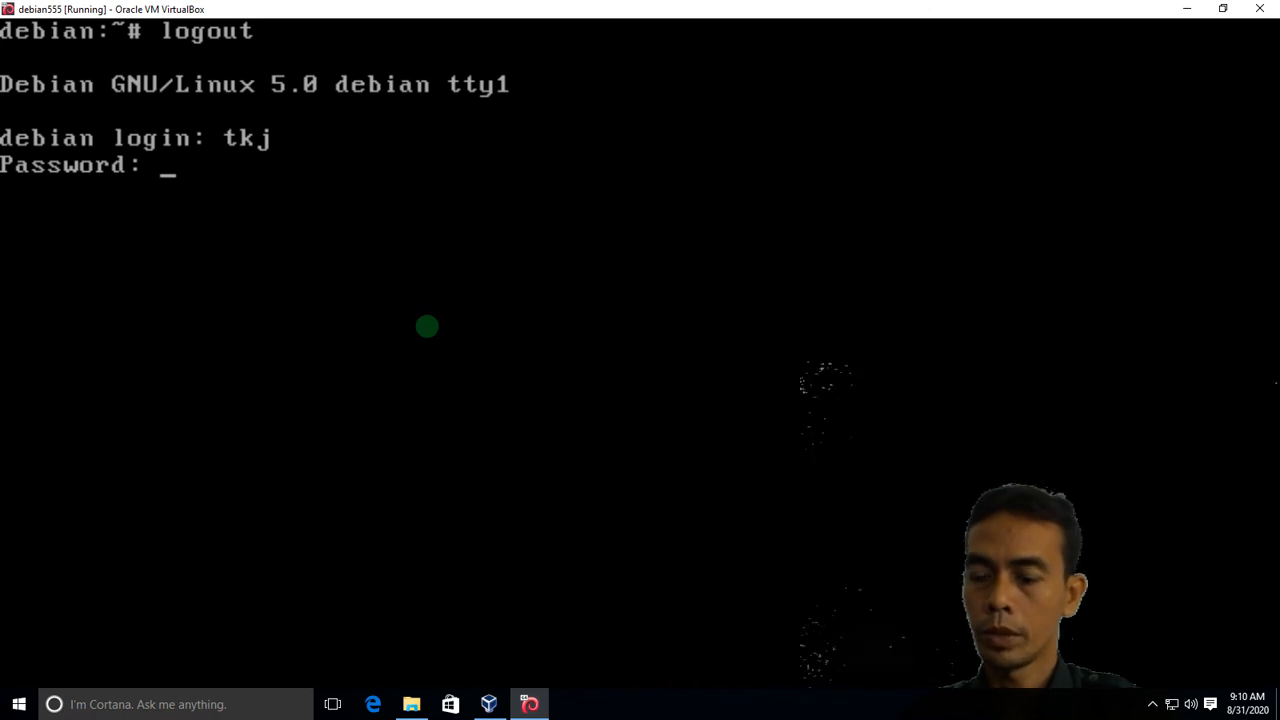
key(Return)
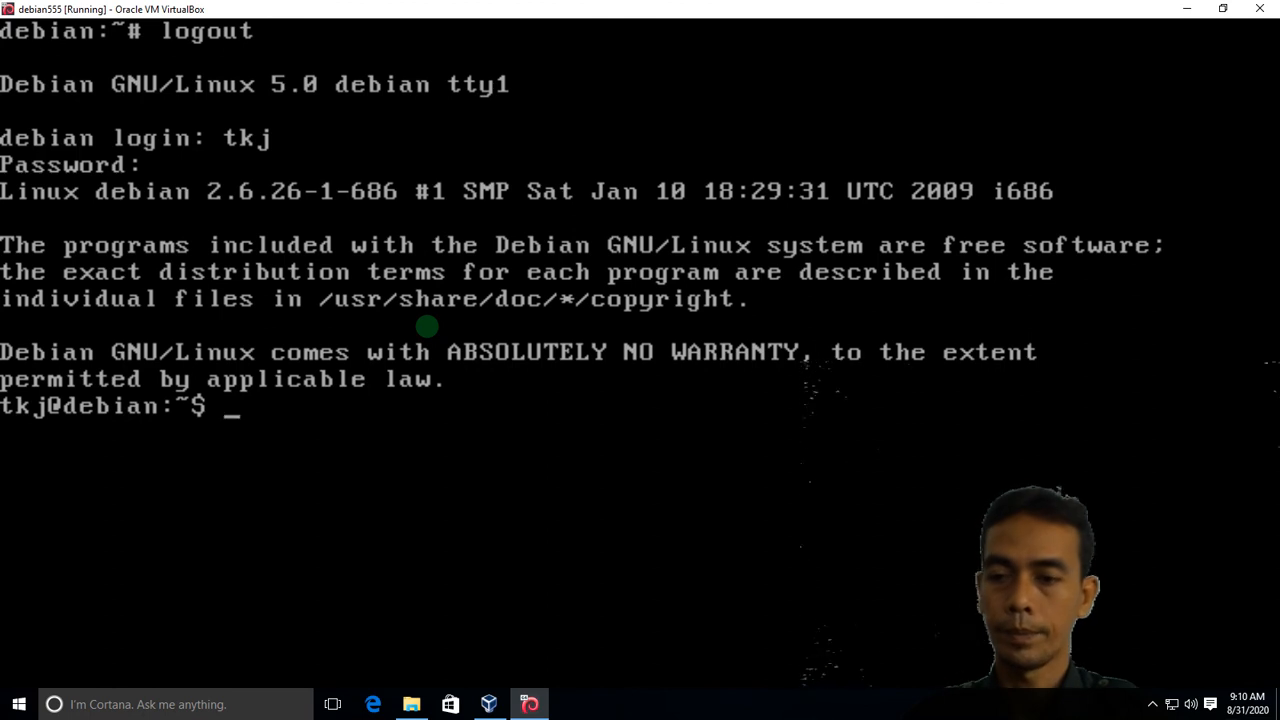
text(log)
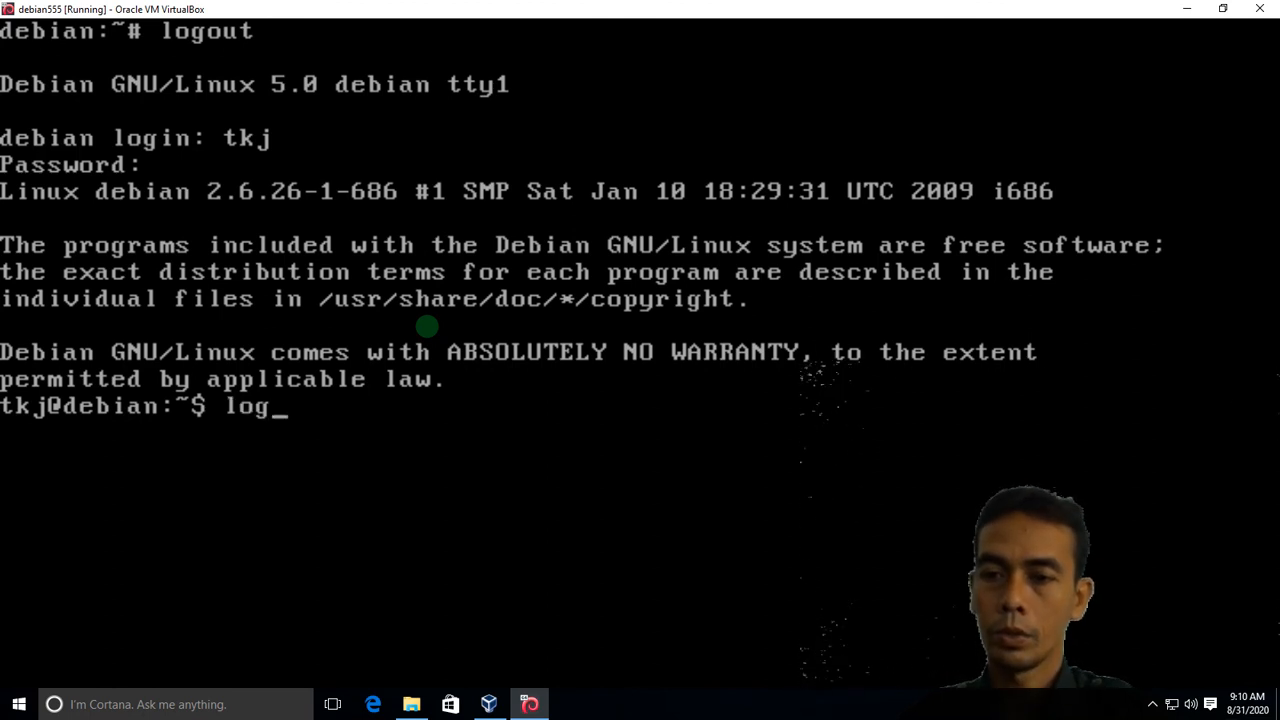
text(out)
key(Return)
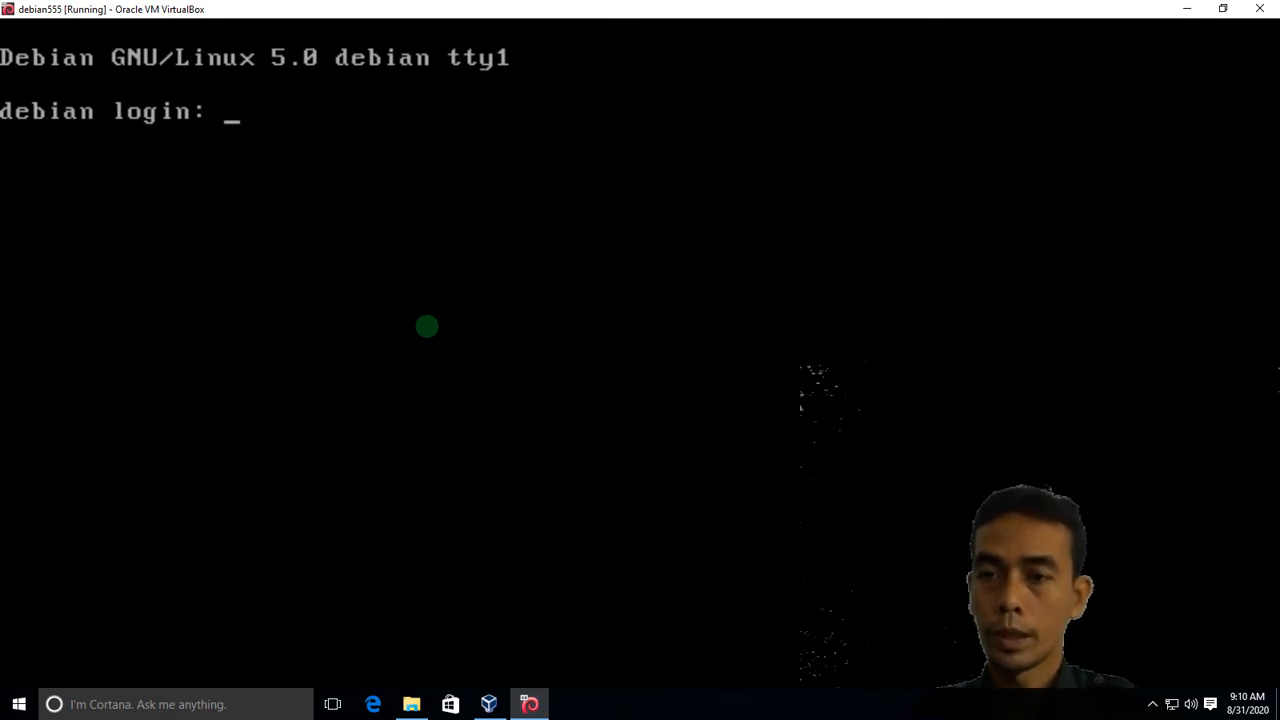
- Log in as root again with the root password, and end the session with logout
text(ot)
key(Return)
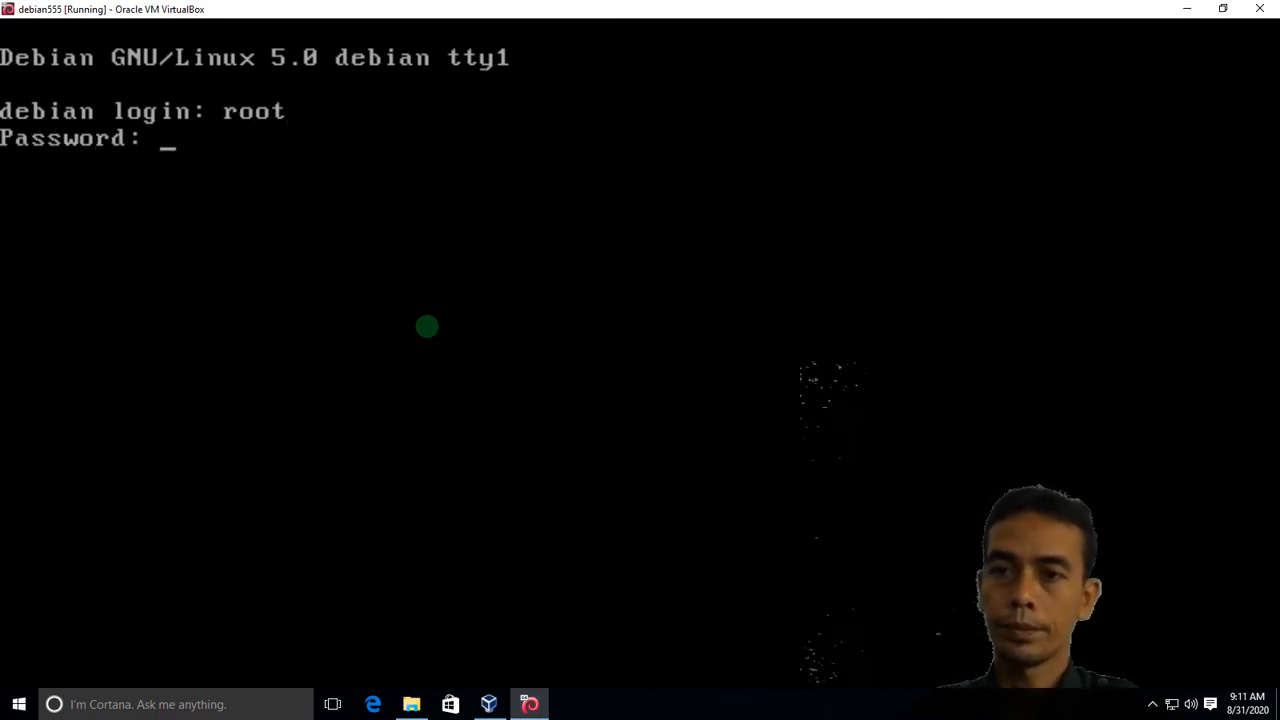
key(Return)
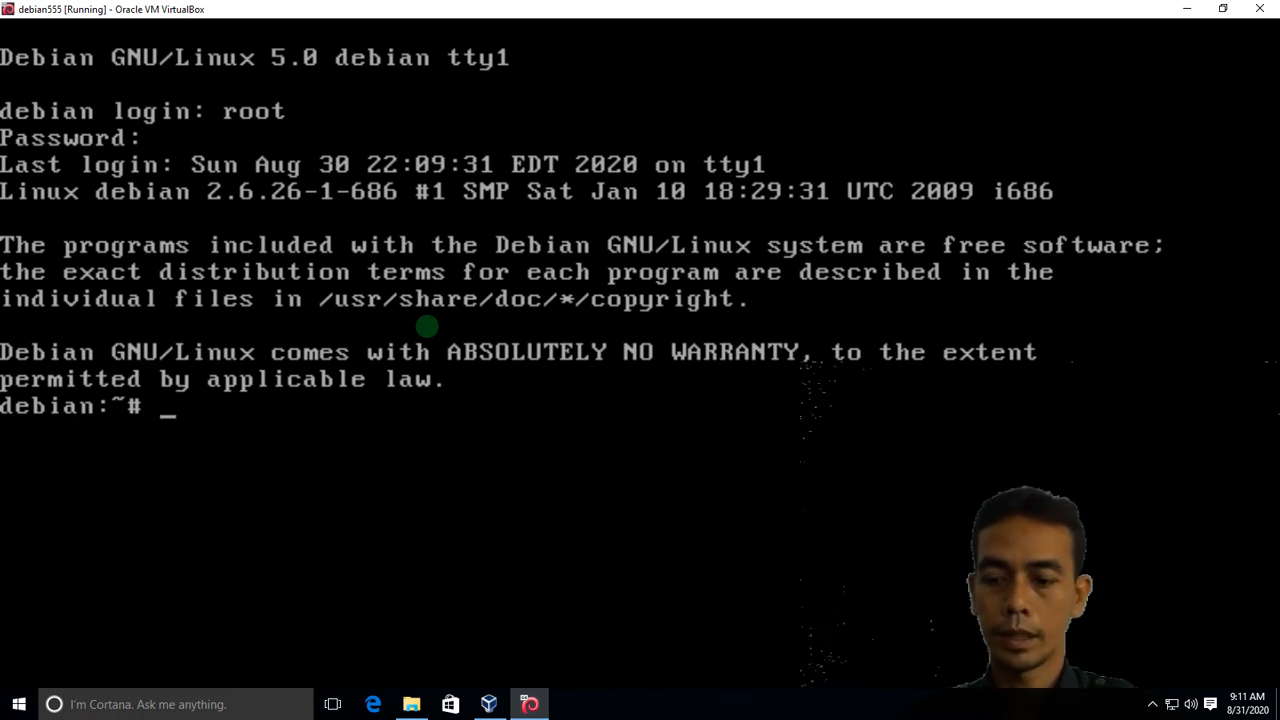
text(logout)
key(Return)
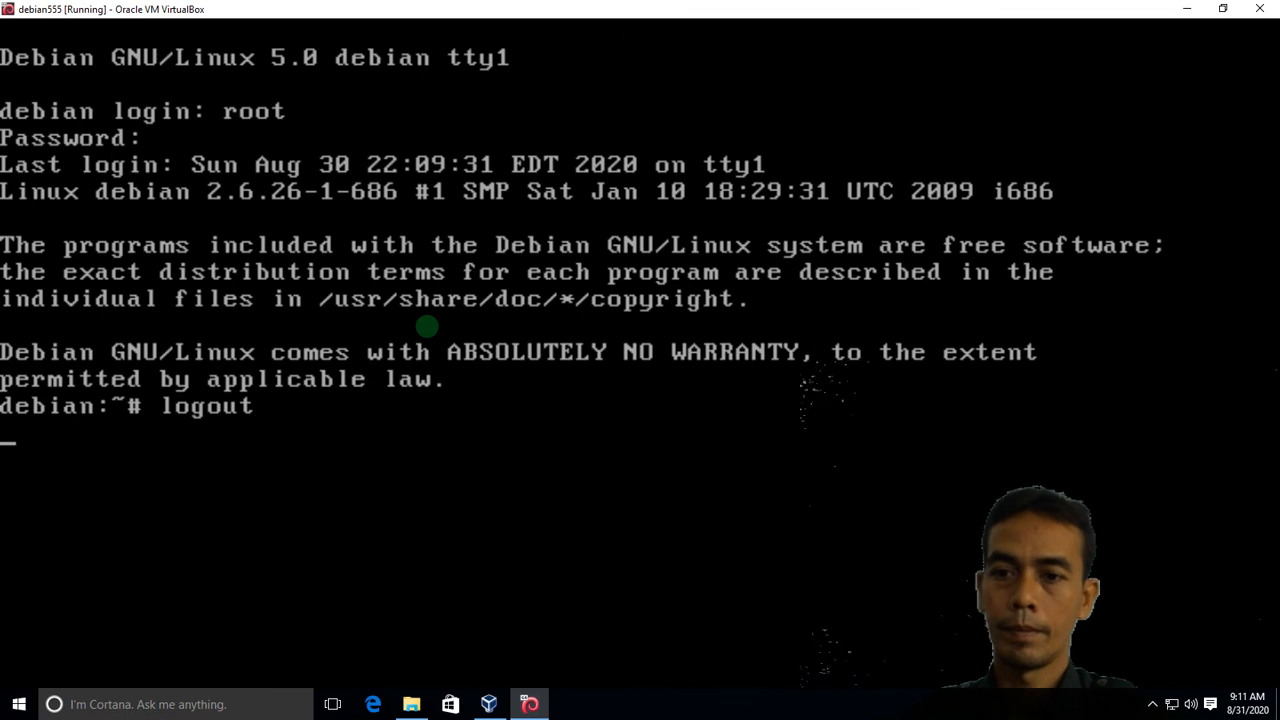
- Restore the virtual machine window to its smaller size and return focus to the host desktop
click(1222, 8)
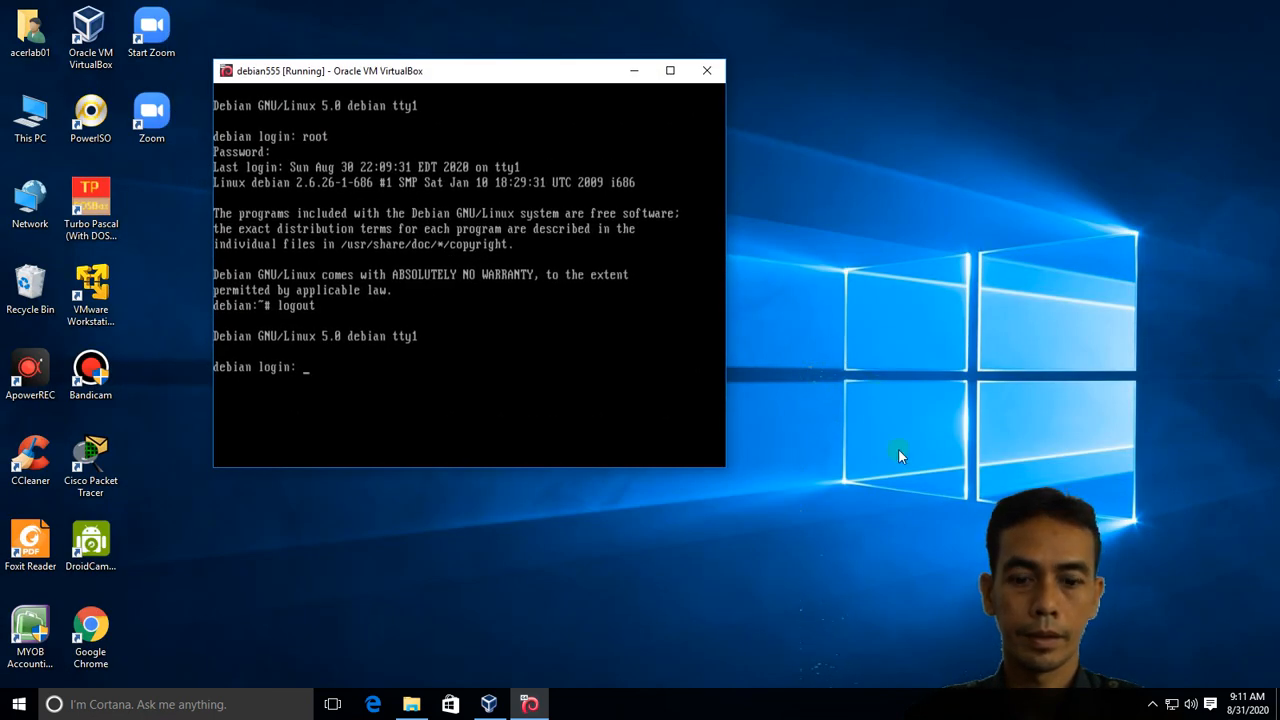
key(F12)
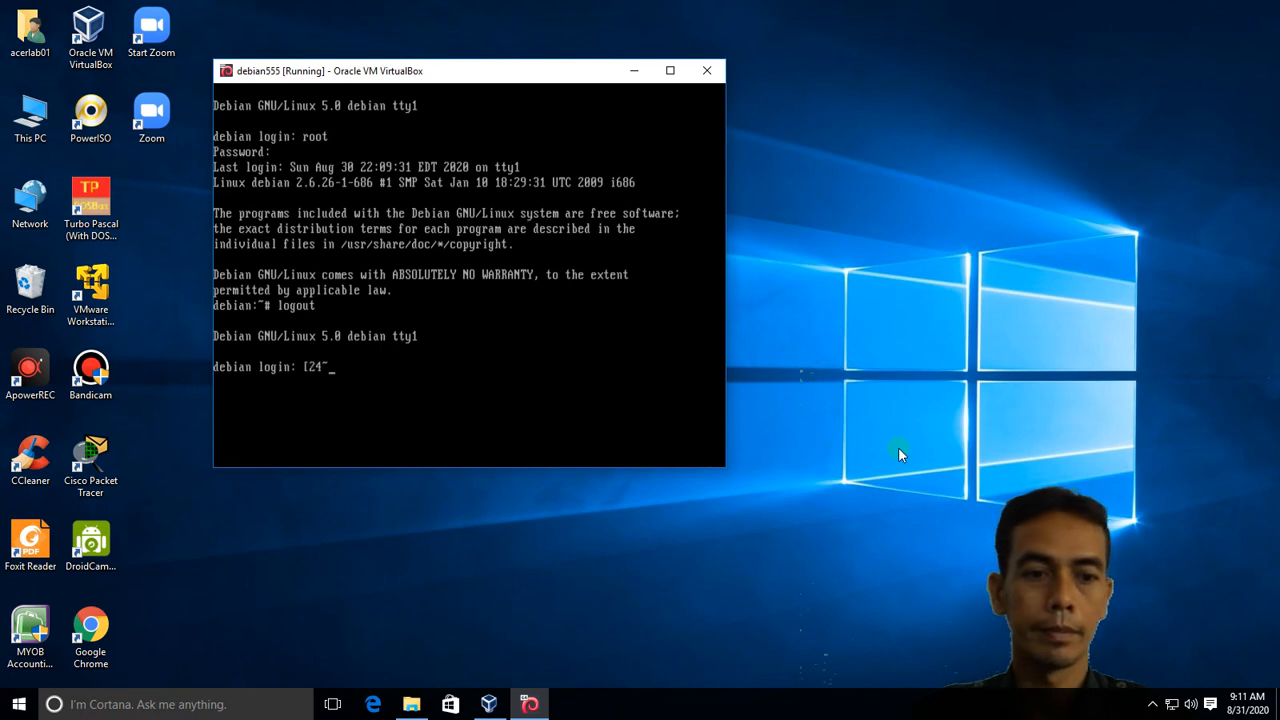
click(962, 201)
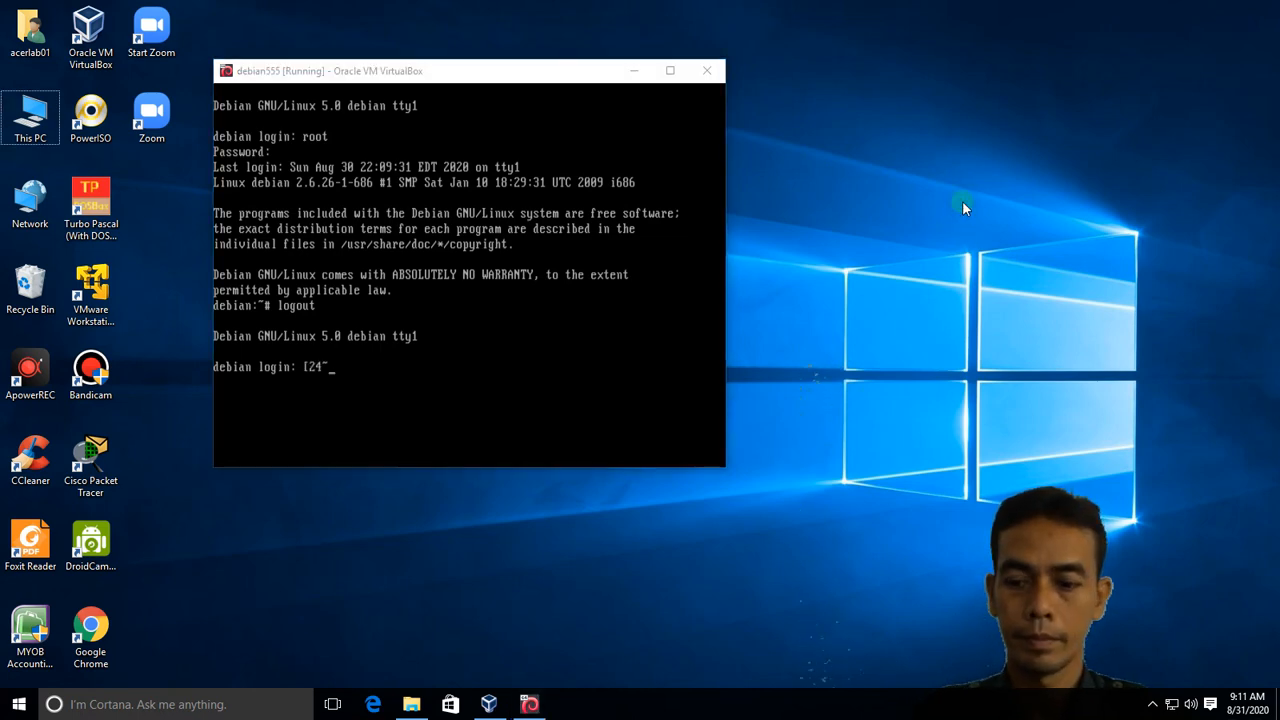